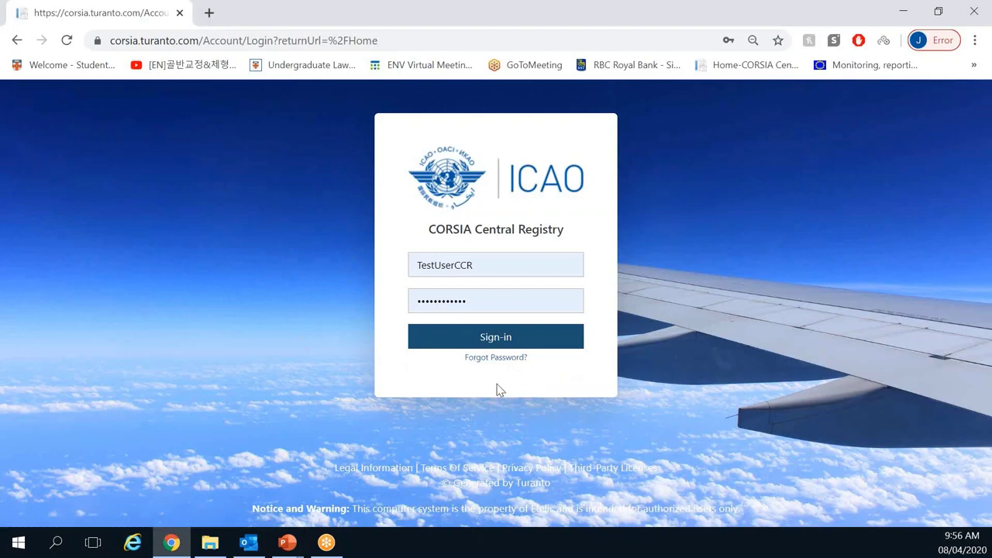
Sign in to the CORSIA Central Registry with the prefilled account credentials
left_click(493, 274)
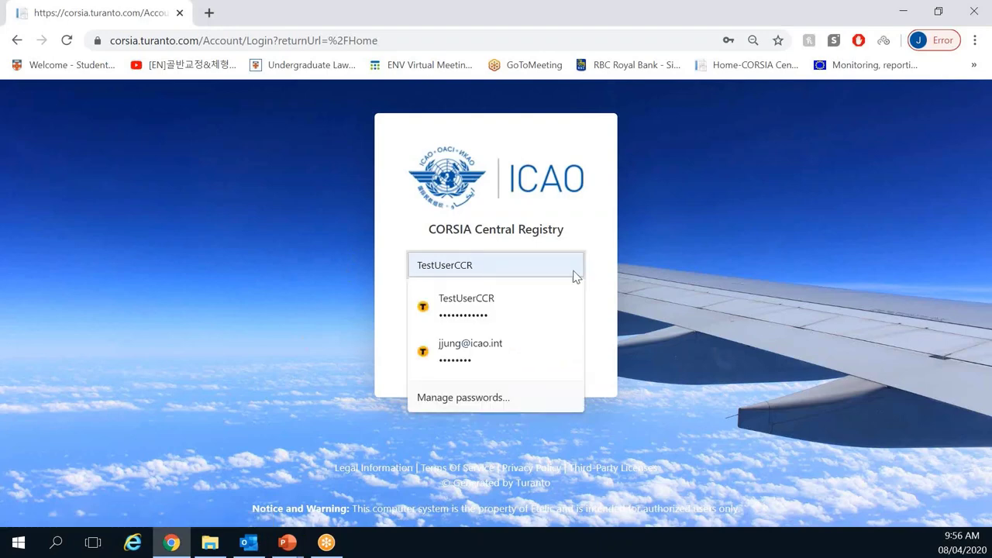
left_click(628, 294)
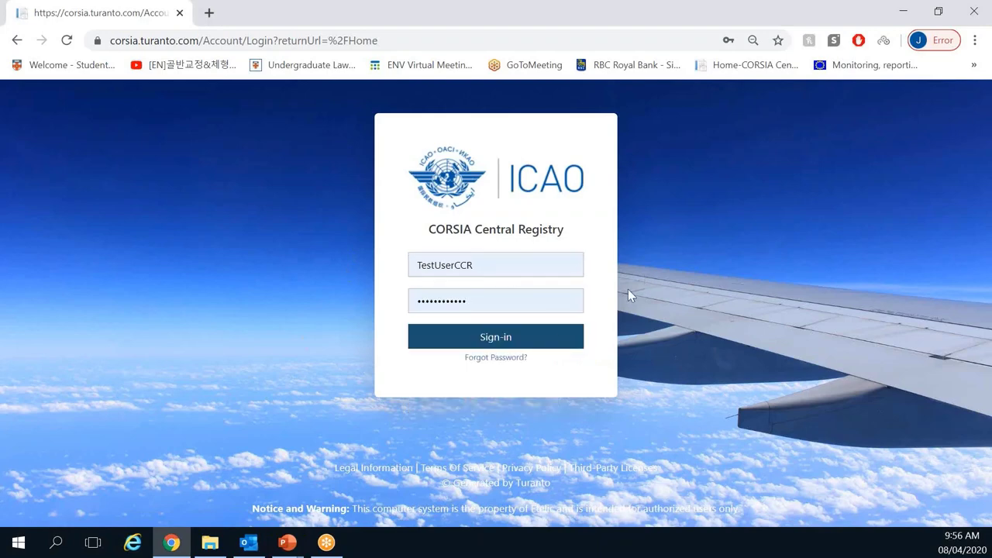
left_click(515, 340)
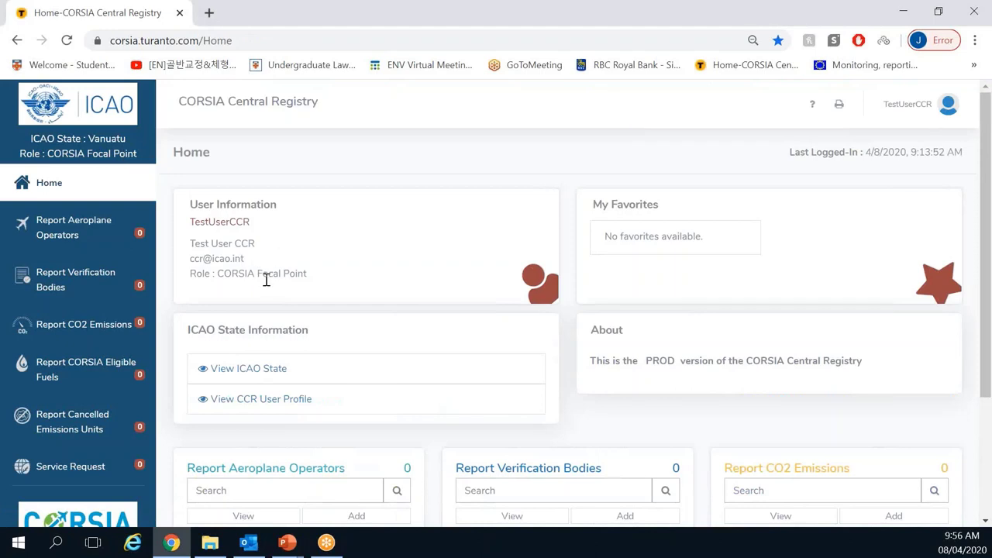
Create a CO2 emissions report through Quick Add for ICAO State Vanuatu with reporting year 2019
left_click(86, 339)
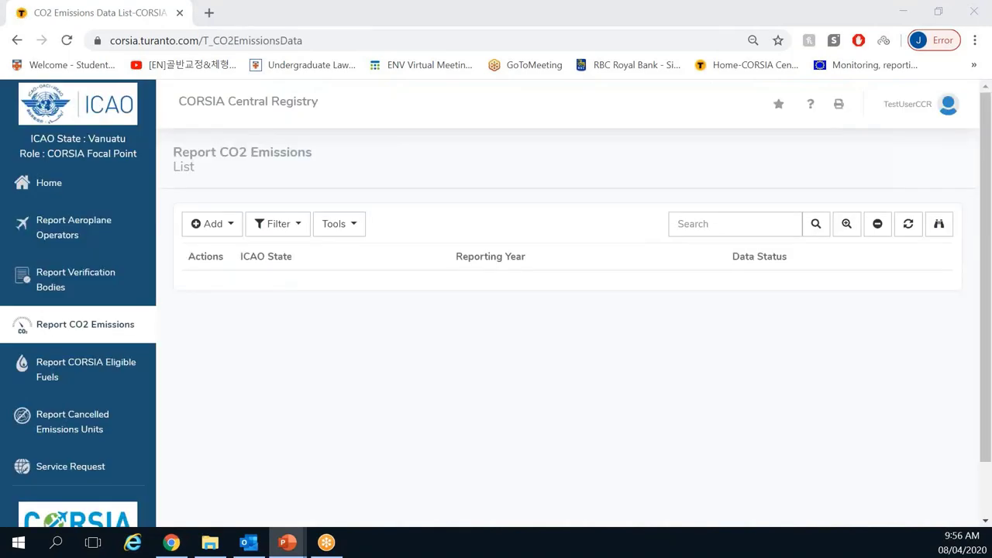
left_click(416, 326)
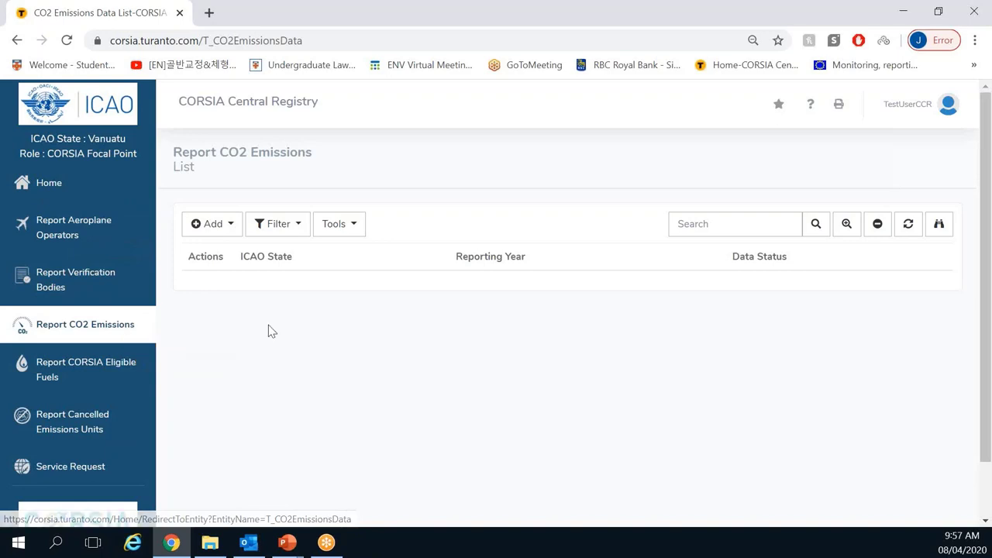
left_click(211, 224)
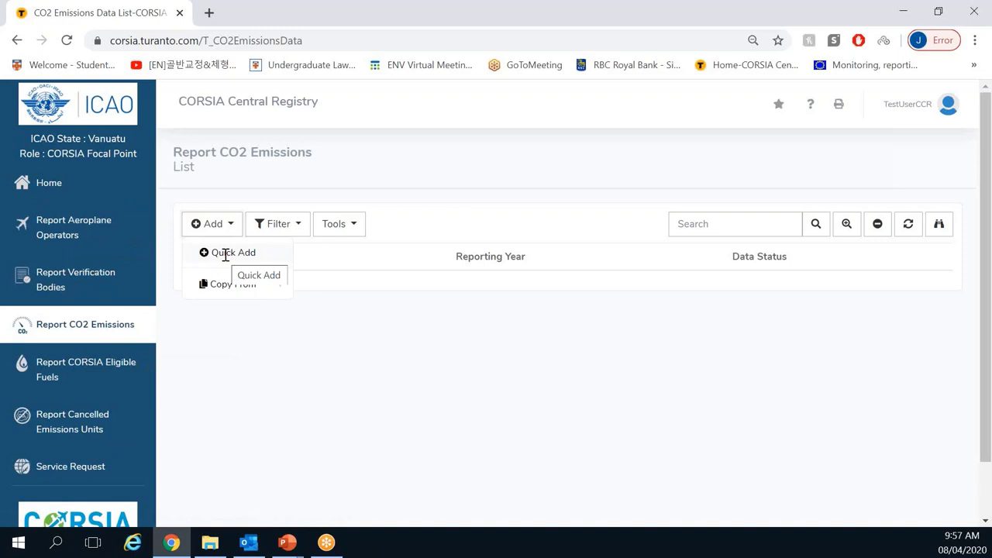
left_click(226, 253)
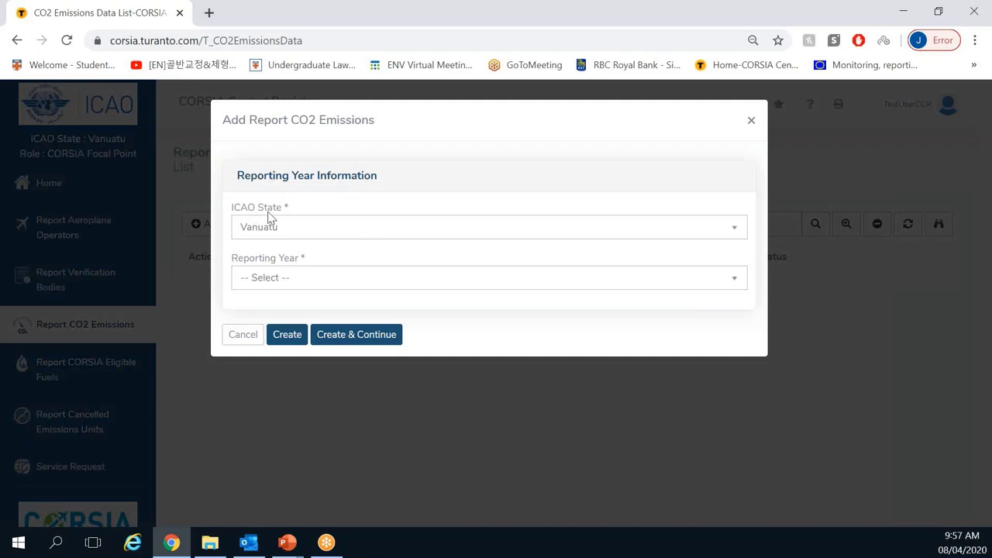
left_click(280, 249)
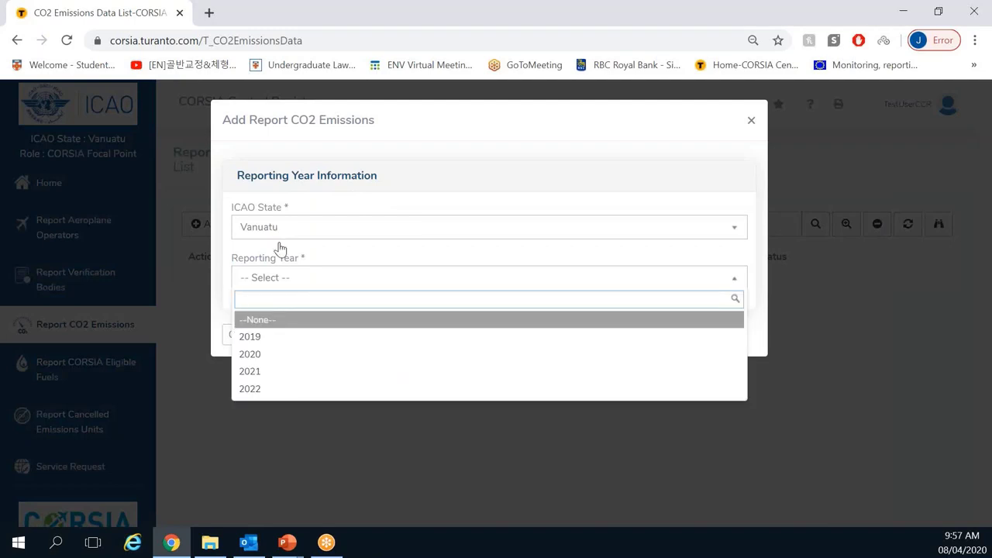
left_click(279, 343)
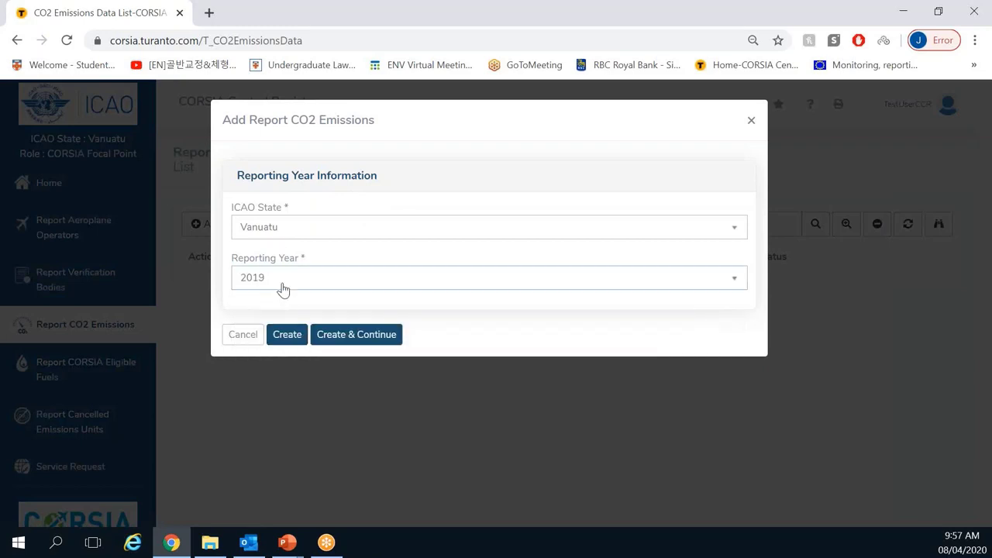
left_click(286, 342)
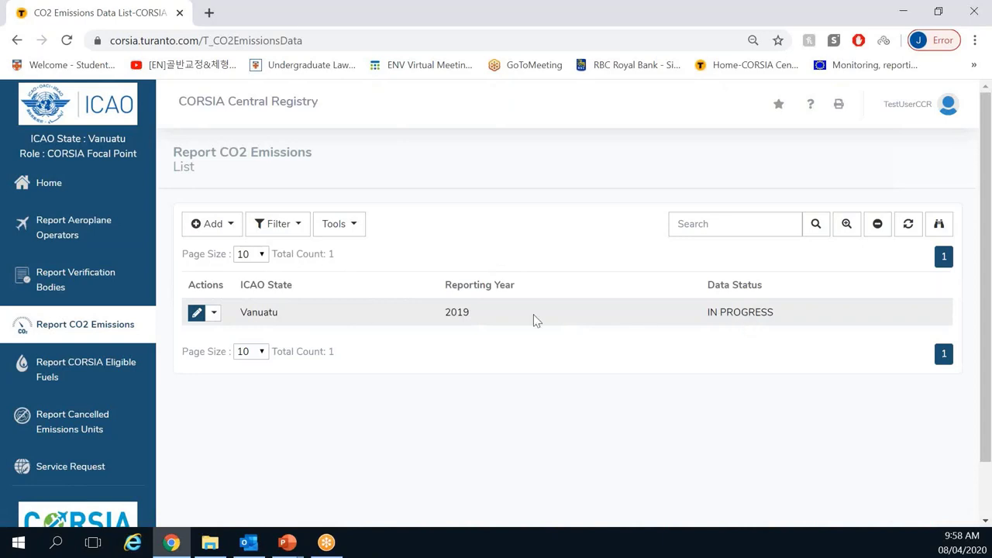
Open the Vanuatu 2019 report for editing and review its reporting year information, total CO2 emissions and data status
left_click(197, 319)
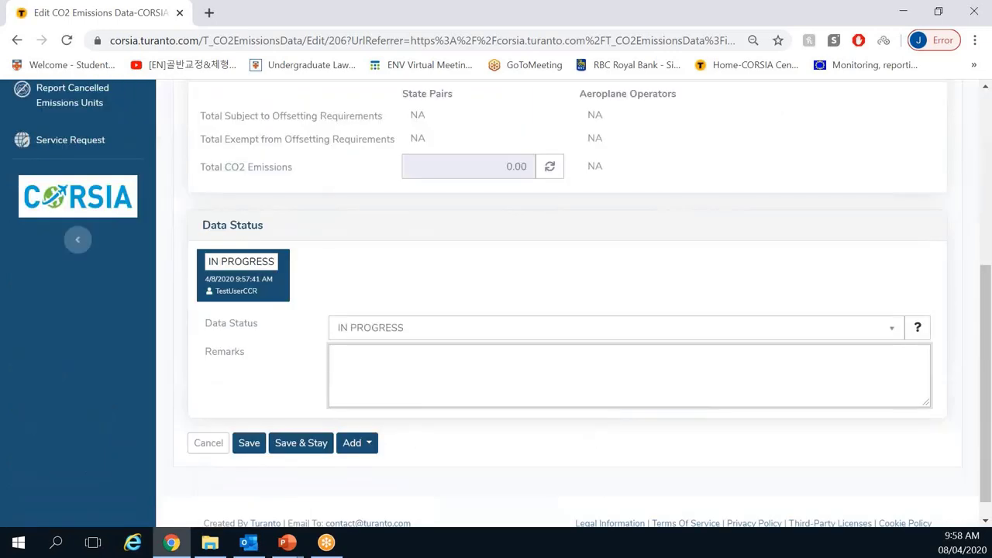
key("alt+Tab")
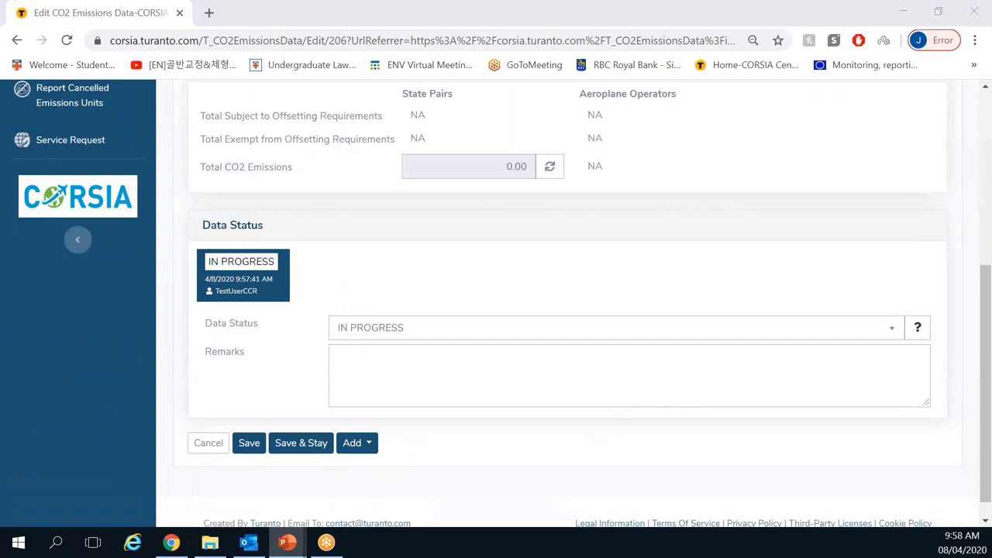
scroll(519, 242, "up", 4)
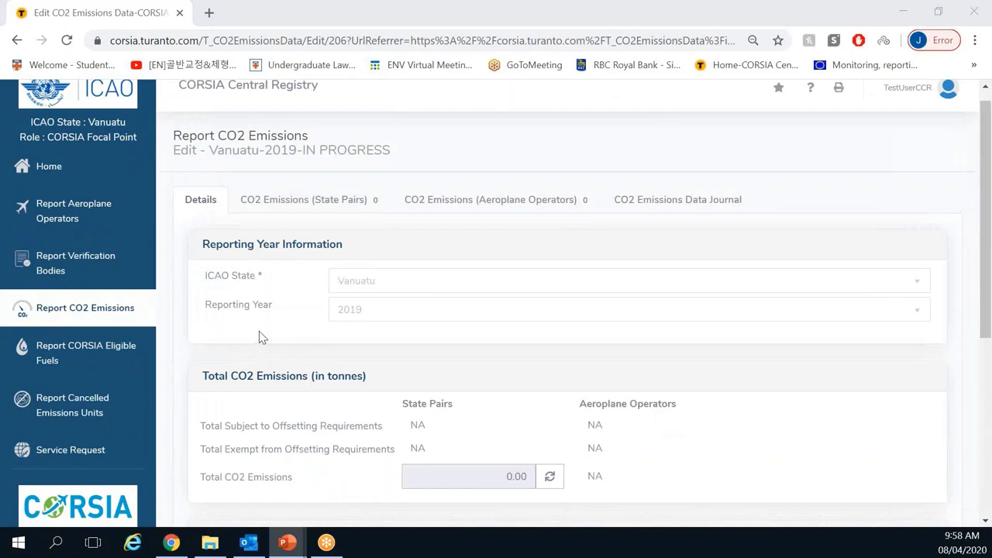
scroll(259, 337, "down", 1)
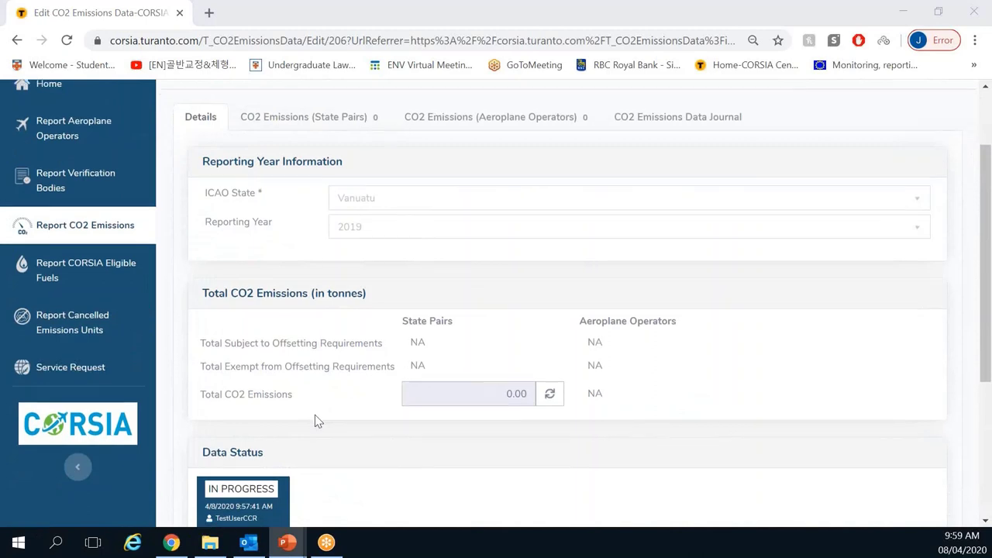
scroll(314, 414, "down", 1)
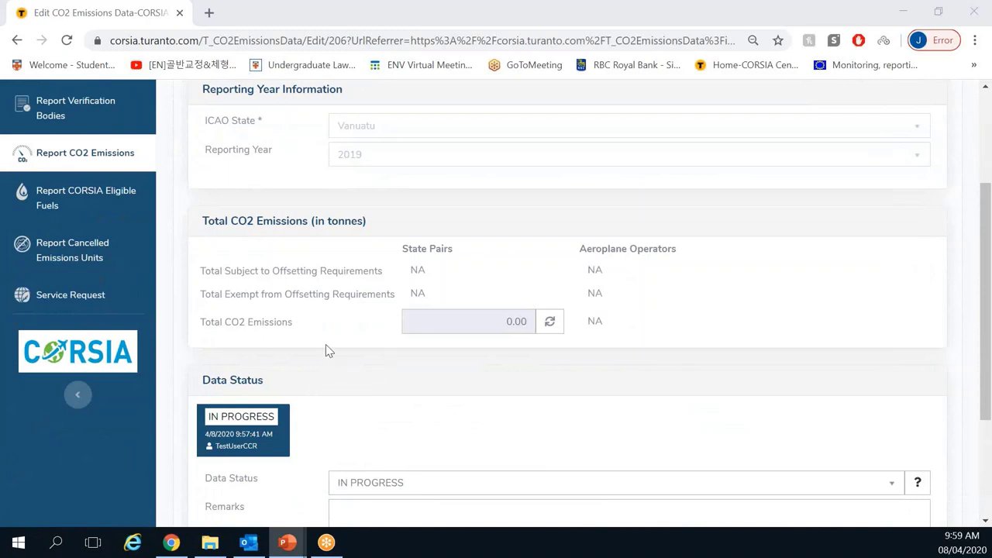
scroll(330, 355, "down", 1)
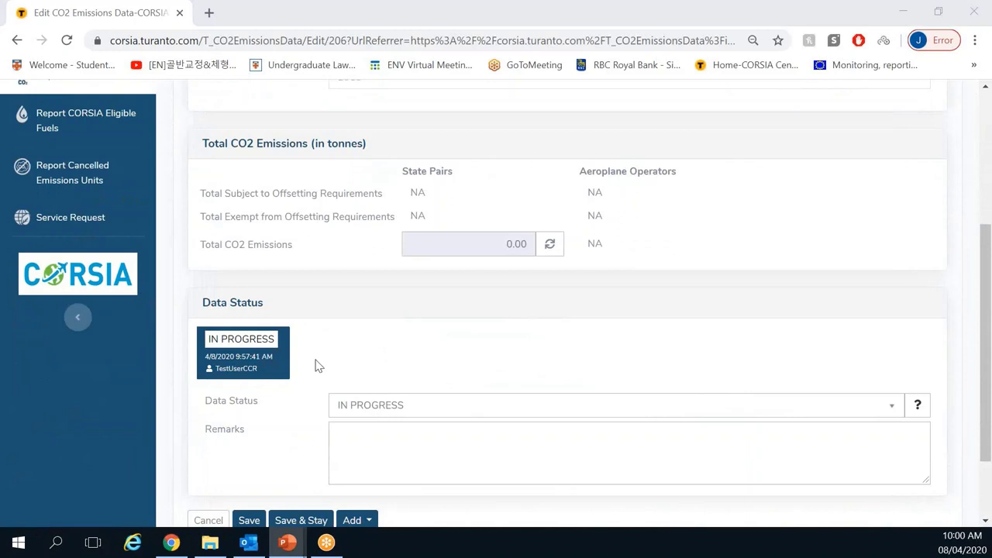
scroll(318, 366, "up", 3)
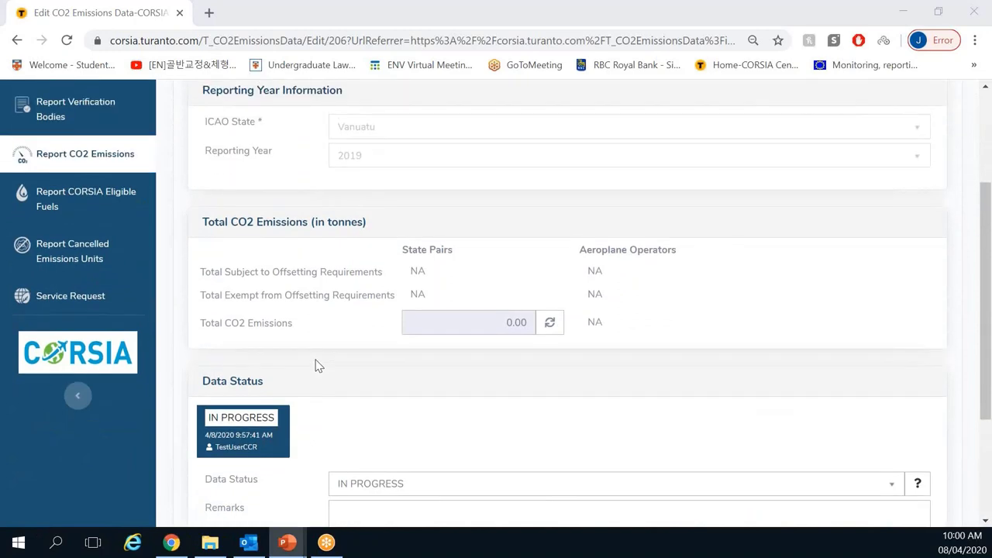
scroll(318, 366, "up", 1)
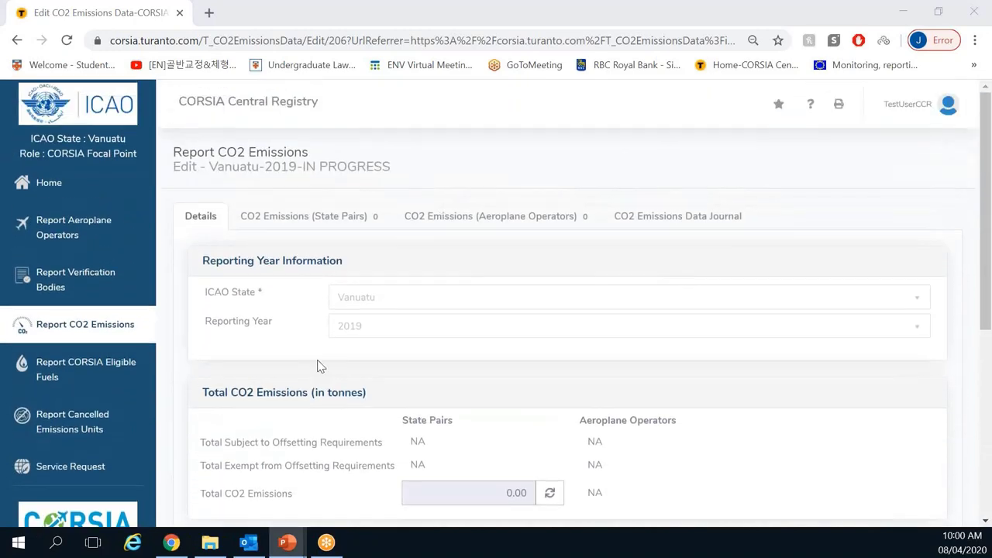
Look through the report's CO2 emissions lists for State Pairs and Aeroplane Operators and its CO2 Emissions Data Journal
left_click(325, 224)
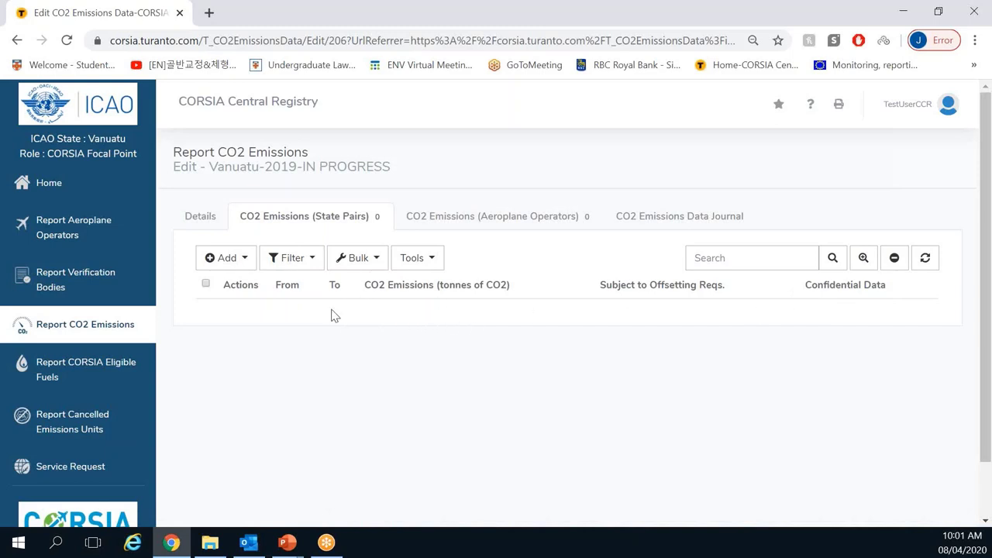
left_click(237, 258)
left_click(232, 283)
left_click(457, 220)
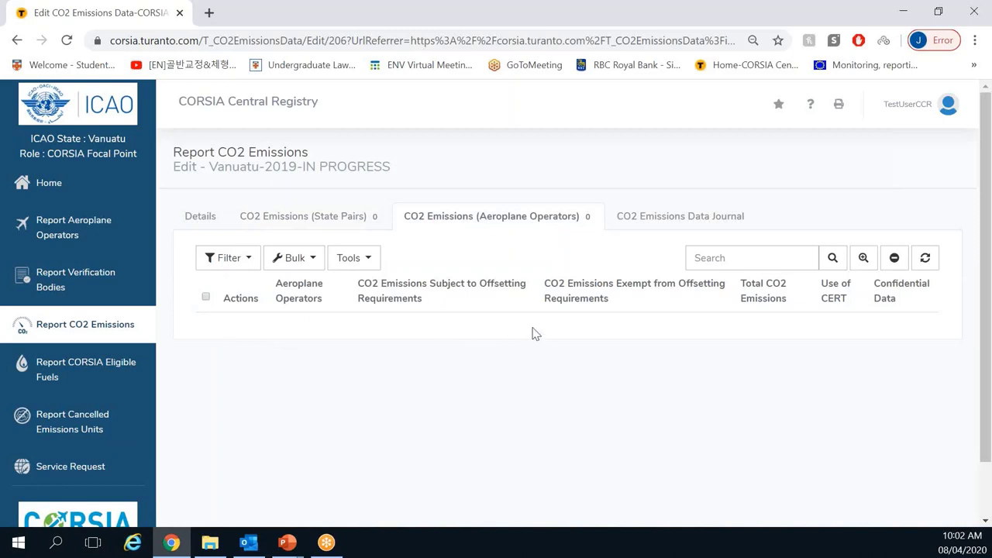
left_click(671, 223)
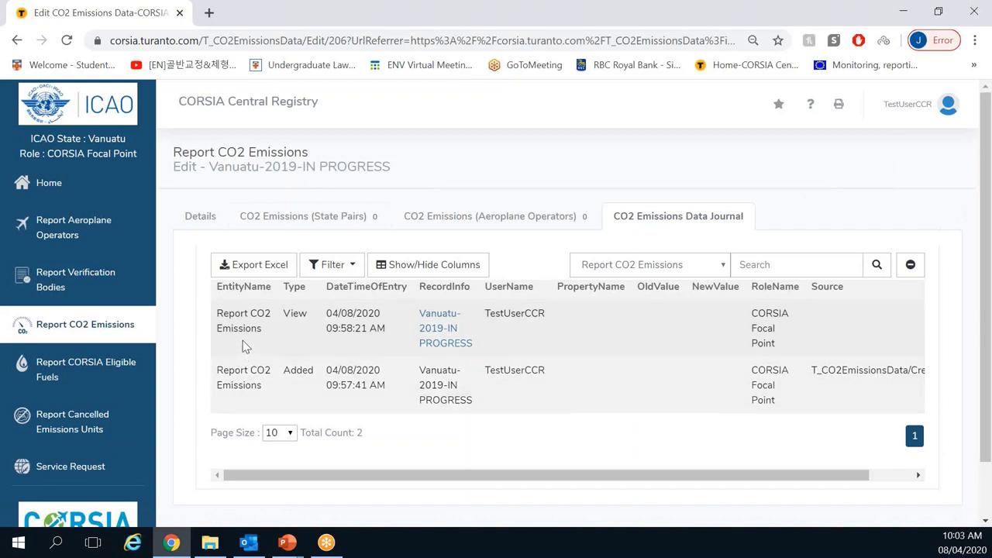
Return to the report's State Pairs emissions and start a new entry with Full Add
left_click(289, 217)
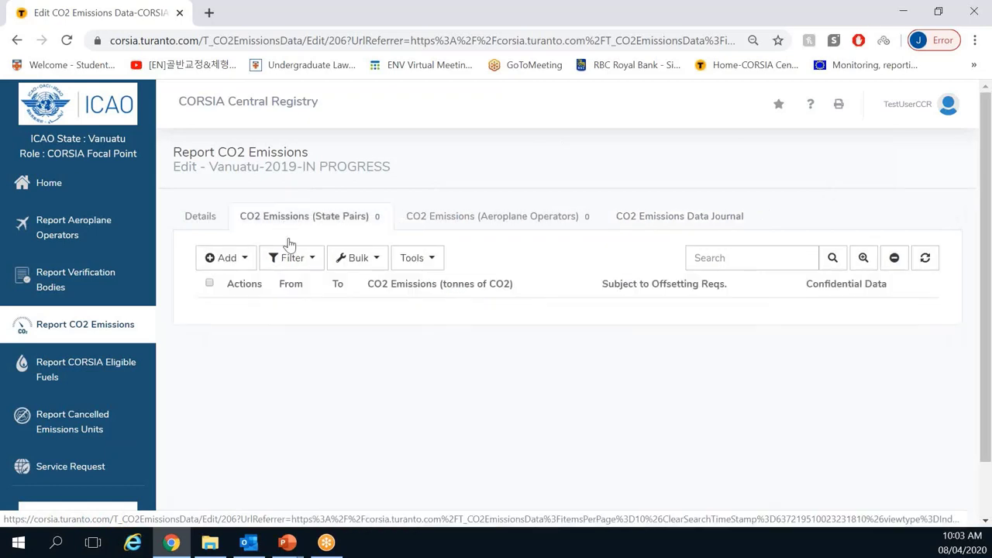
left_click(286, 252)
left_click(283, 251)
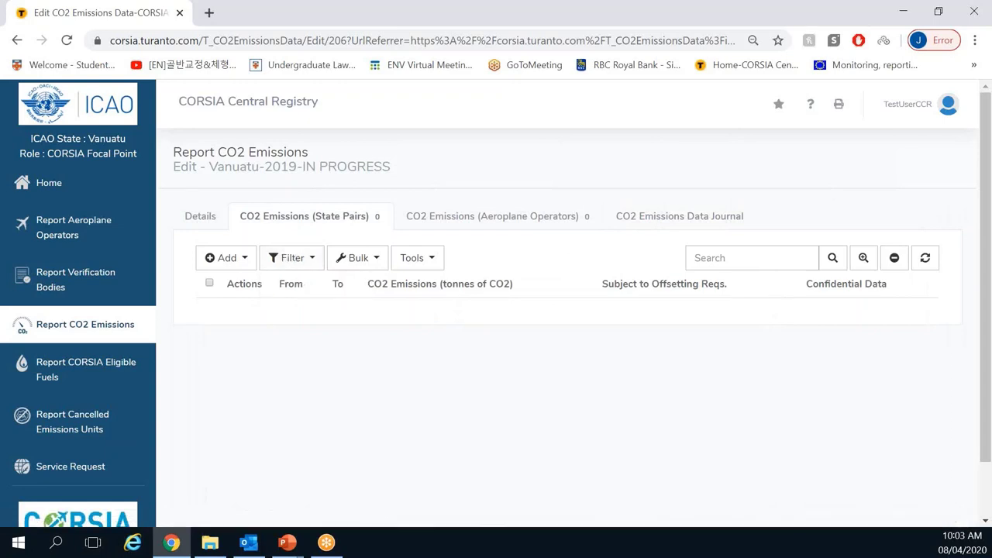
key("alt+Tab")
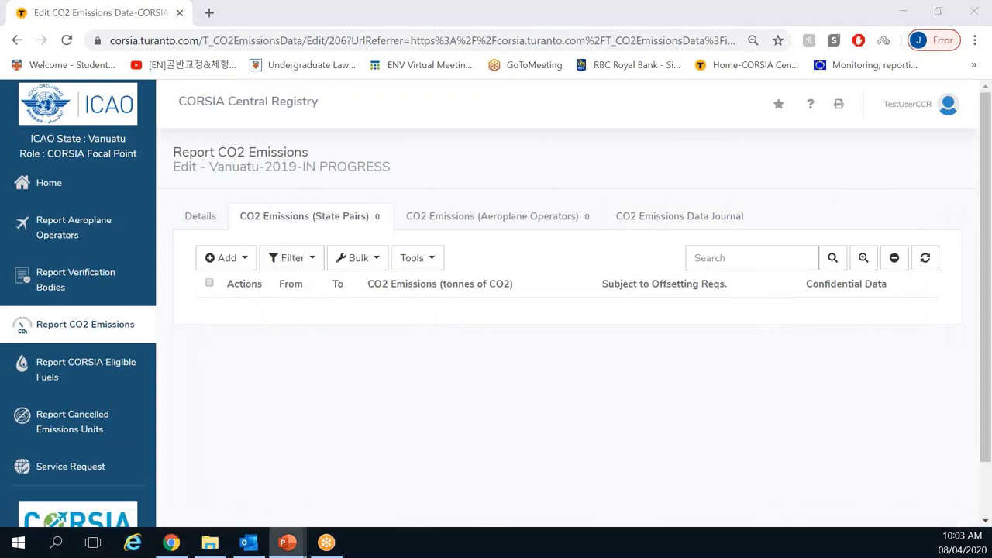
left_click(333, 379)
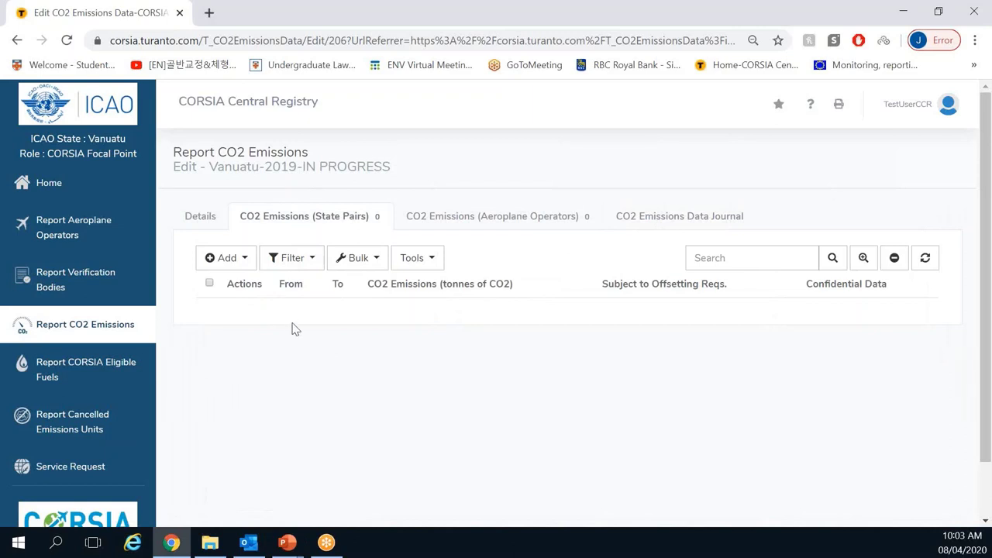
left_click(248, 265)
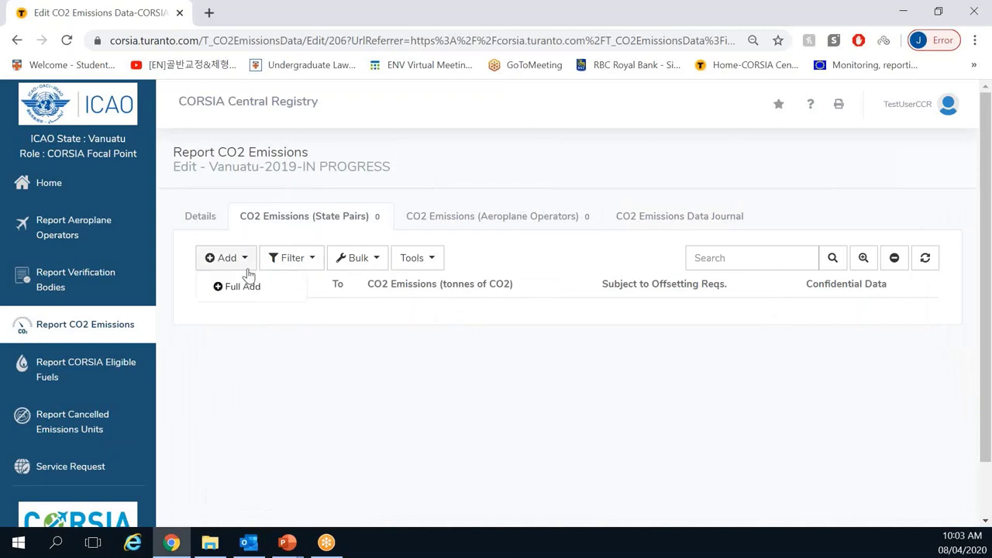
left_click(238, 291)
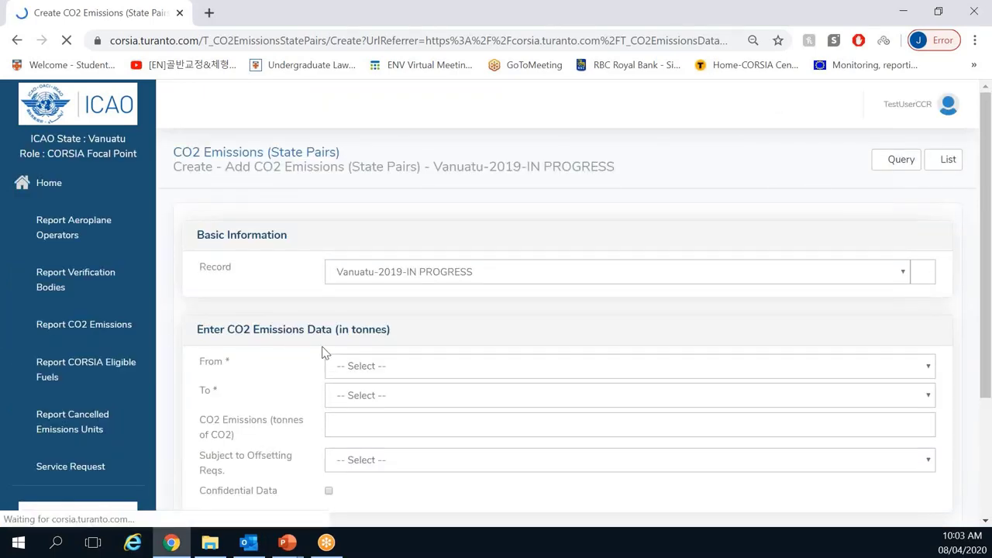
scroll(326, 349, "down", 3)
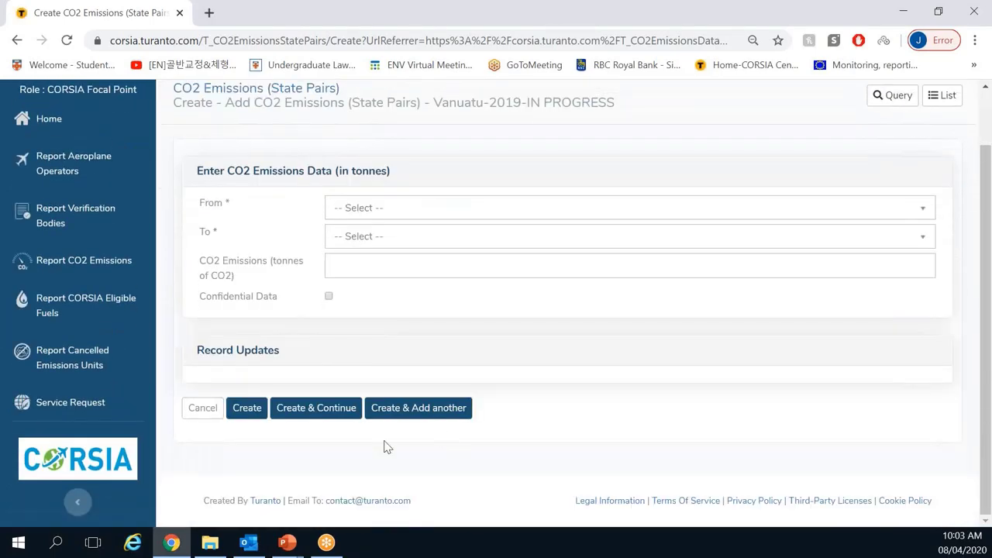
scroll(749, 177, "up", 3)
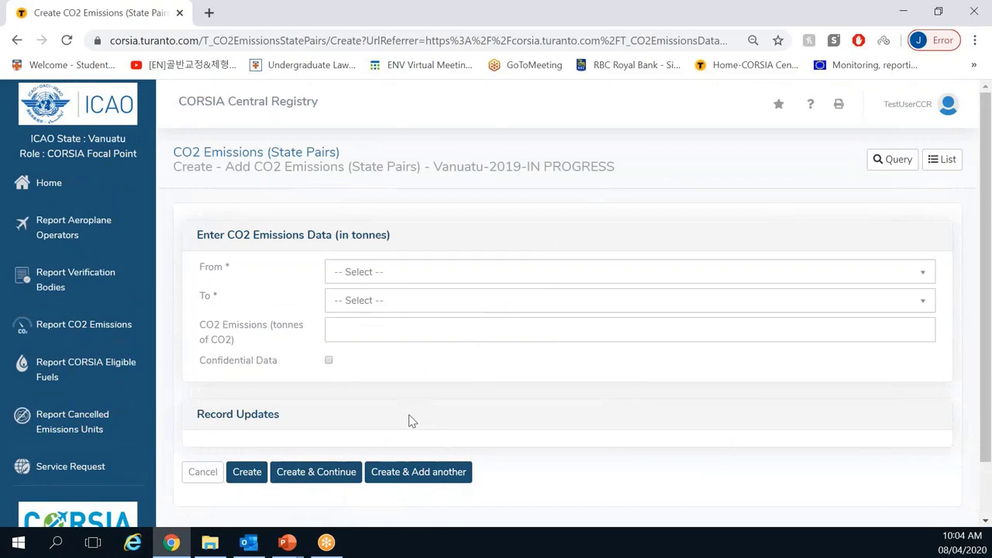
Fill in the state pair entry from Afghanistan to Albania with CO2 emissions of 500 tonnes
left_click(409, 273)
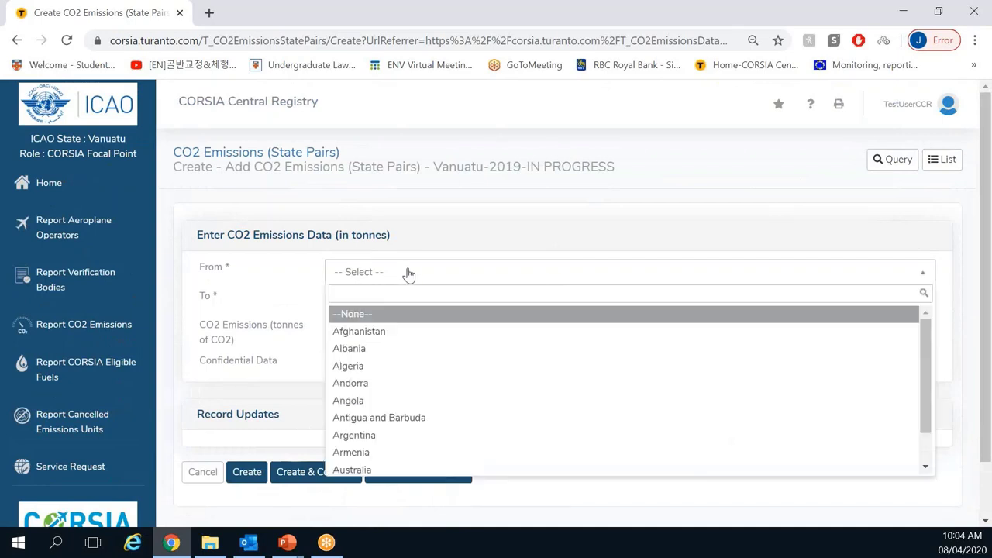
left_click(402, 333)
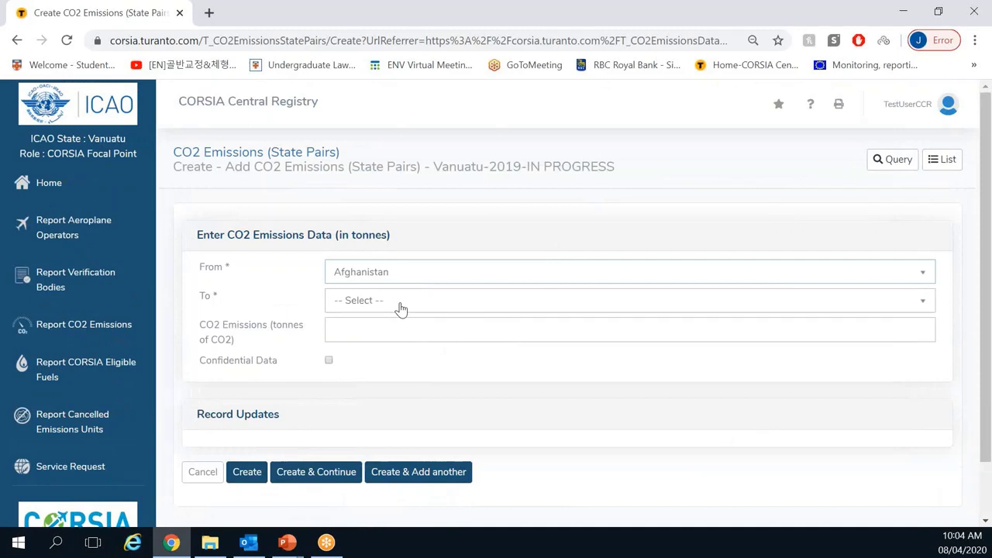
left_click(401, 309)
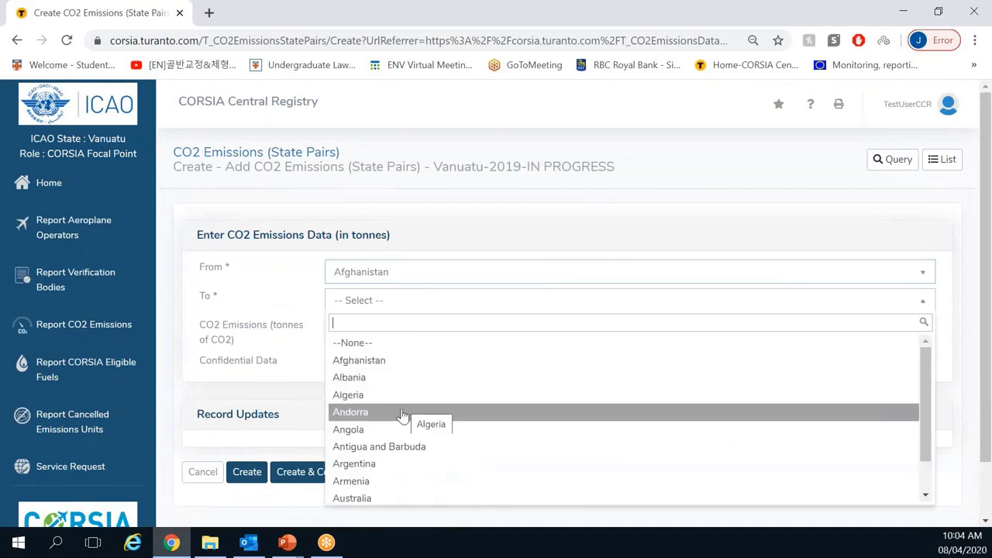
left_click(400, 381)
left_click(391, 330)
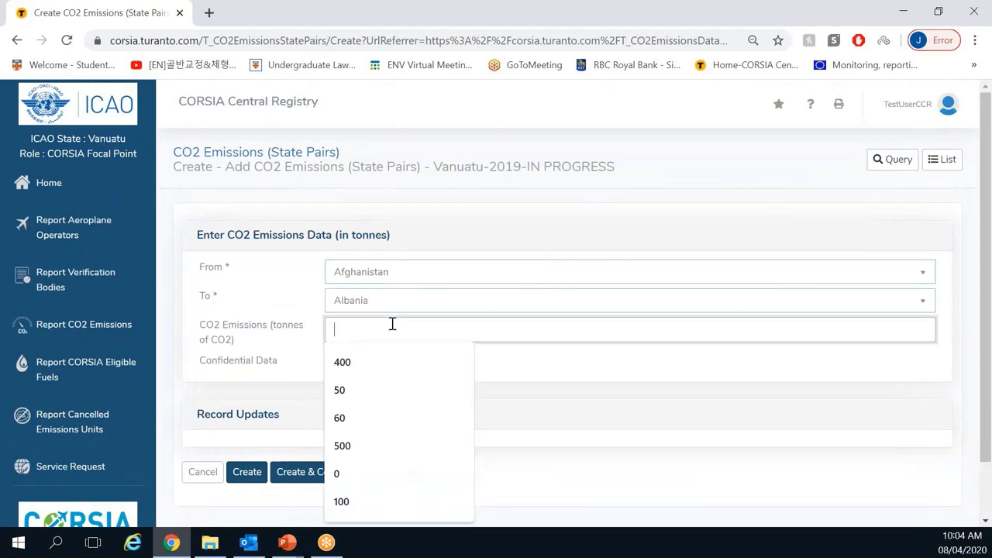
type("500")
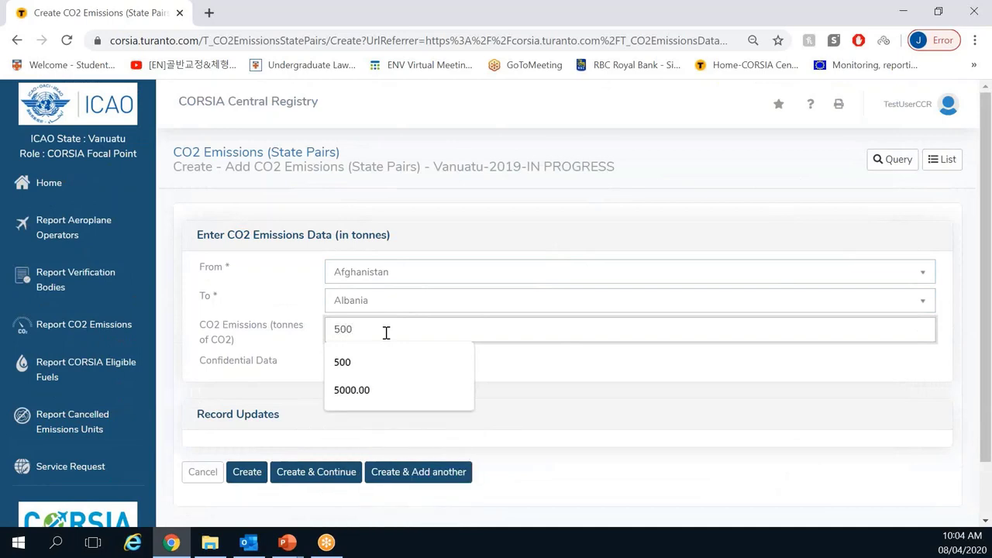
left_click(576, 380)
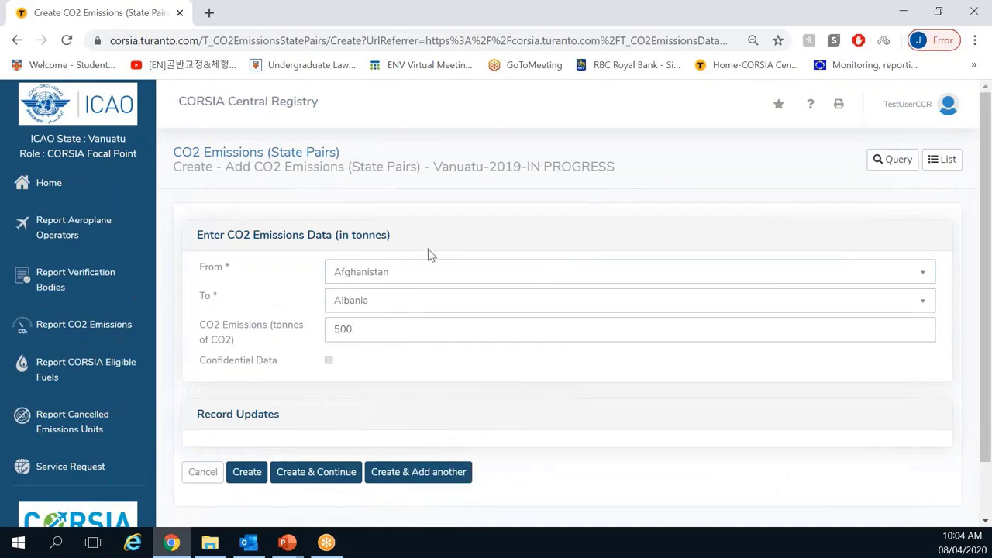
Set the Afghanistan to Albania state pair's CO2 emissions to 500.45 tonnes and create the entry
left_click(373, 329)
type("500")
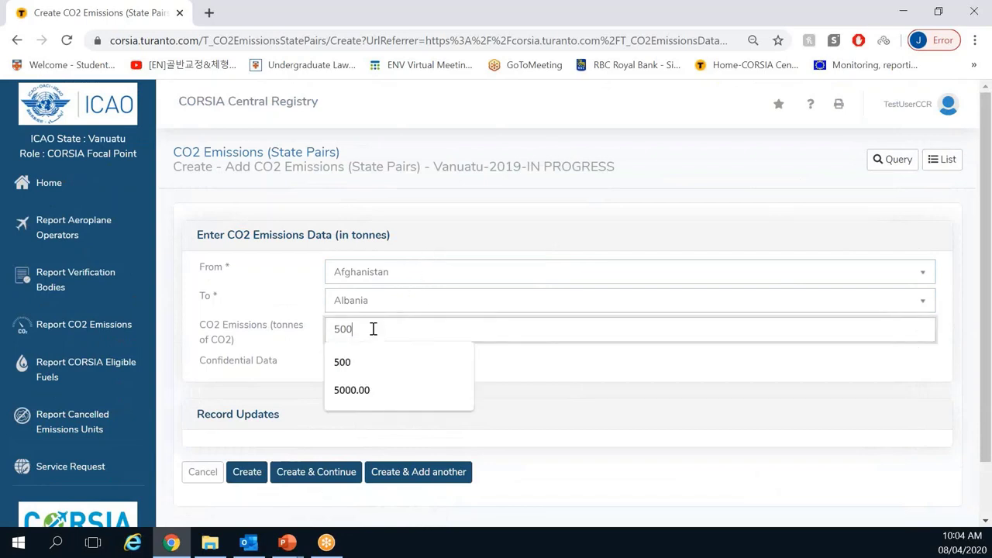
type(".45")
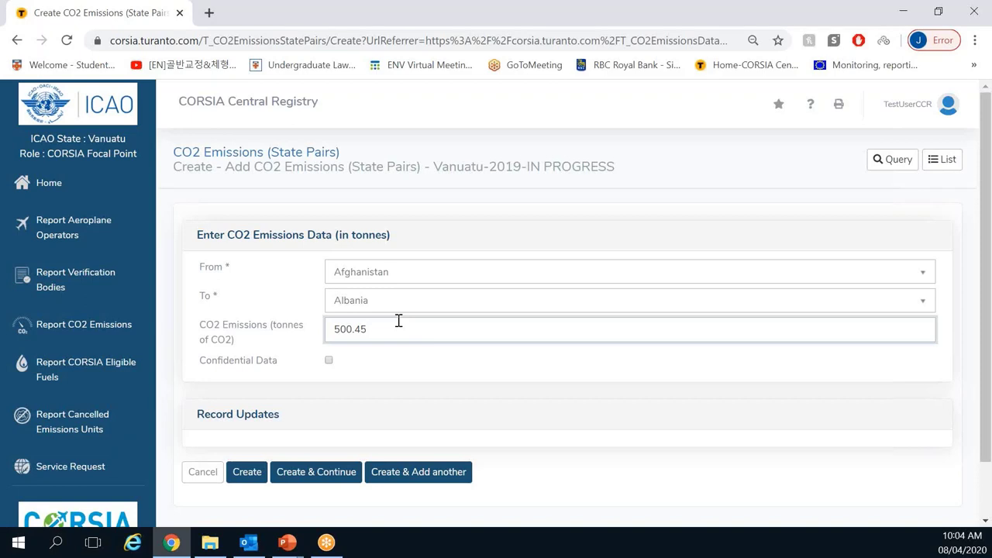
left_click(423, 368)
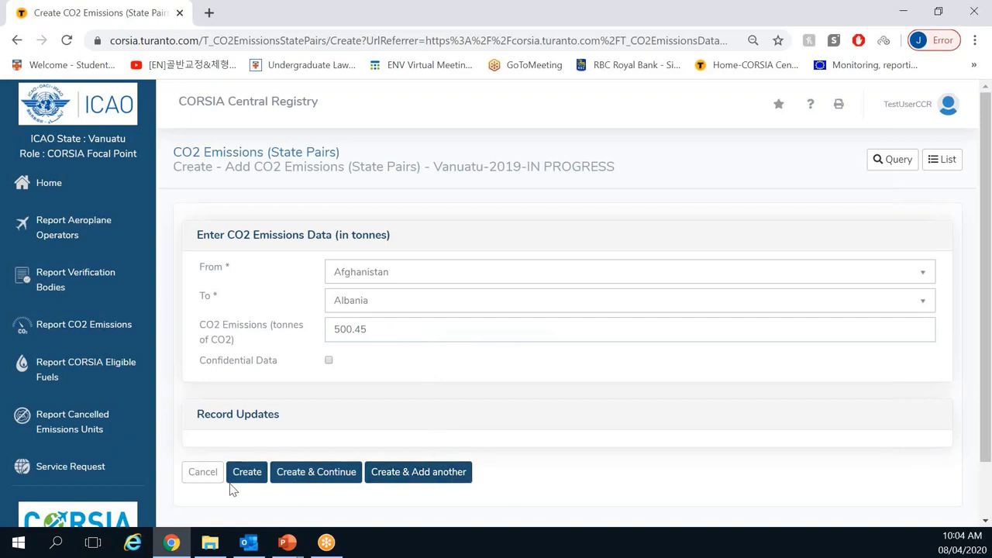
left_click(261, 479)
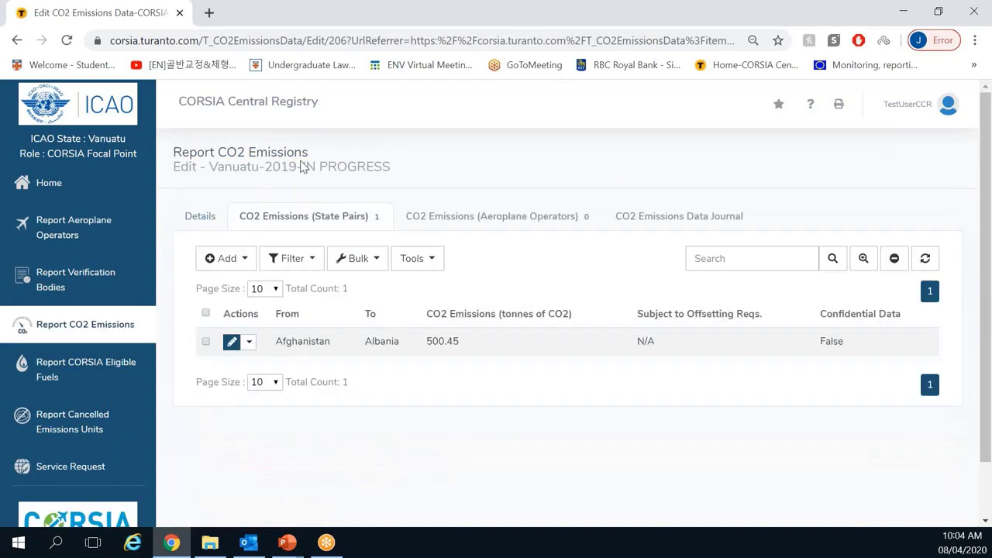
left_click(361, 258)
left_click(376, 323)
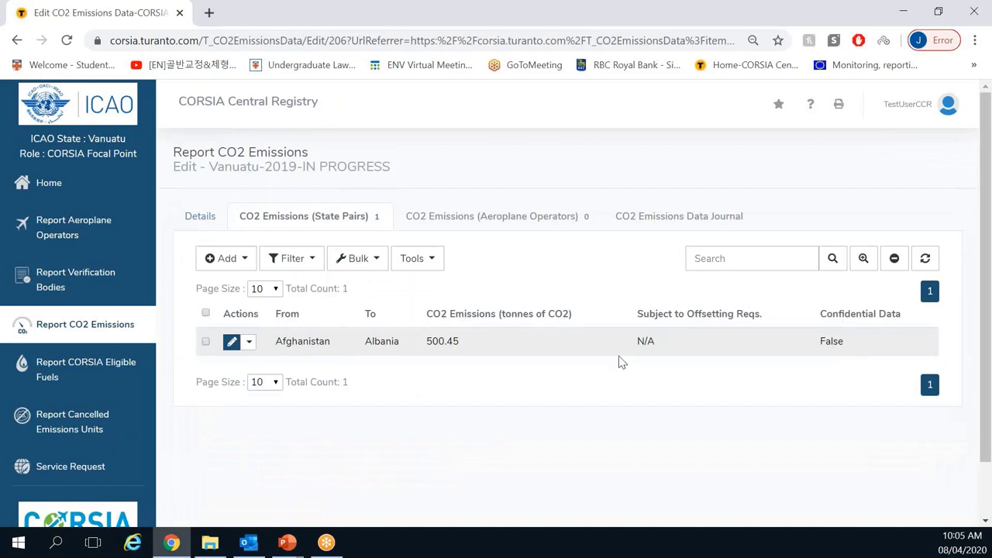
Create another state pair entry from Albania to Afghanistan with 550 tonnes of CO2, using Create & Continue to keep the record open
mouse_move(227, 258)
left_click(238, 290)
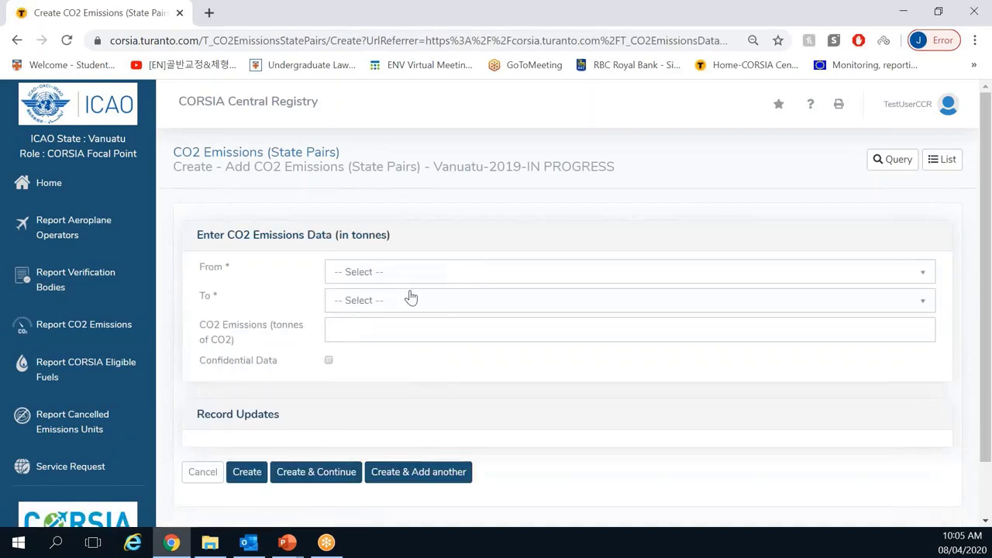
left_click(408, 280)
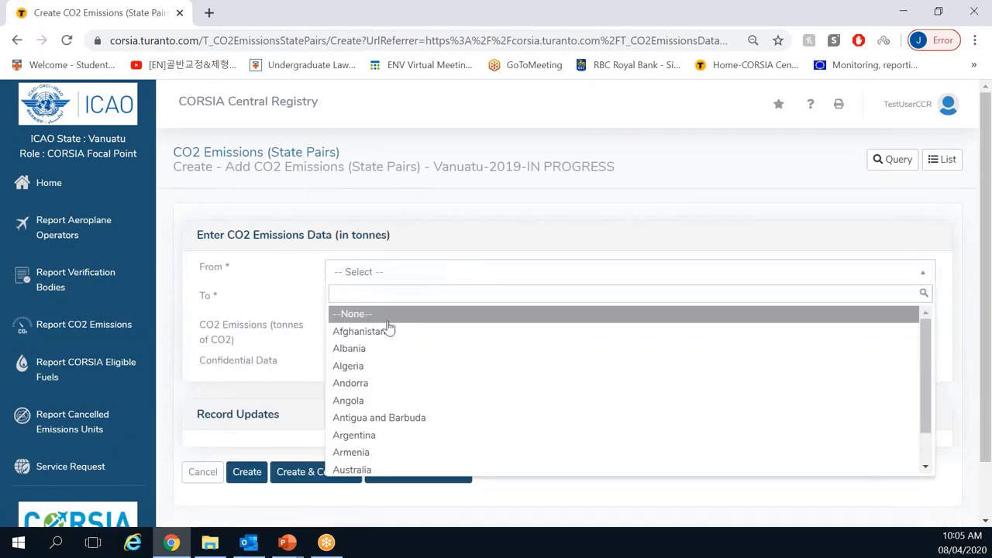
left_click(378, 350)
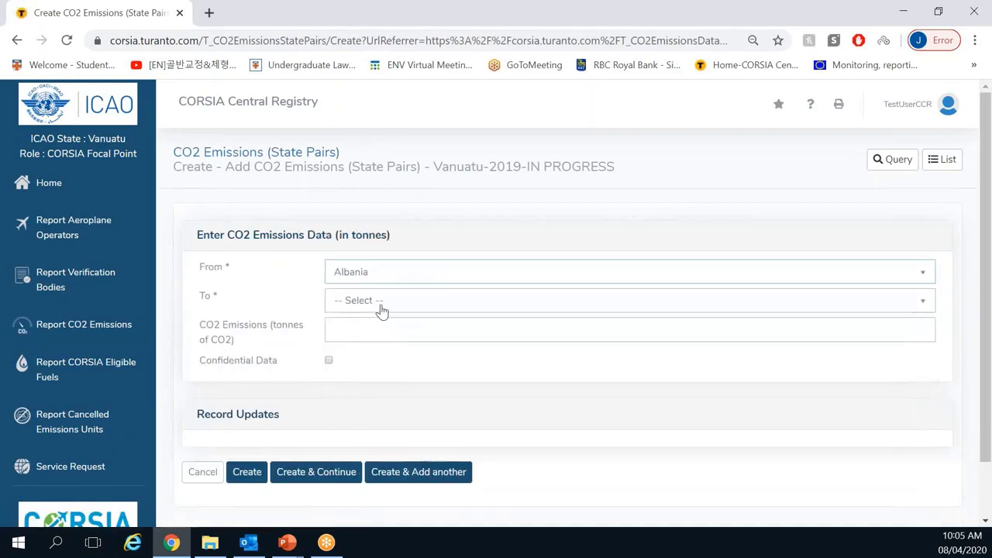
left_click(381, 310)
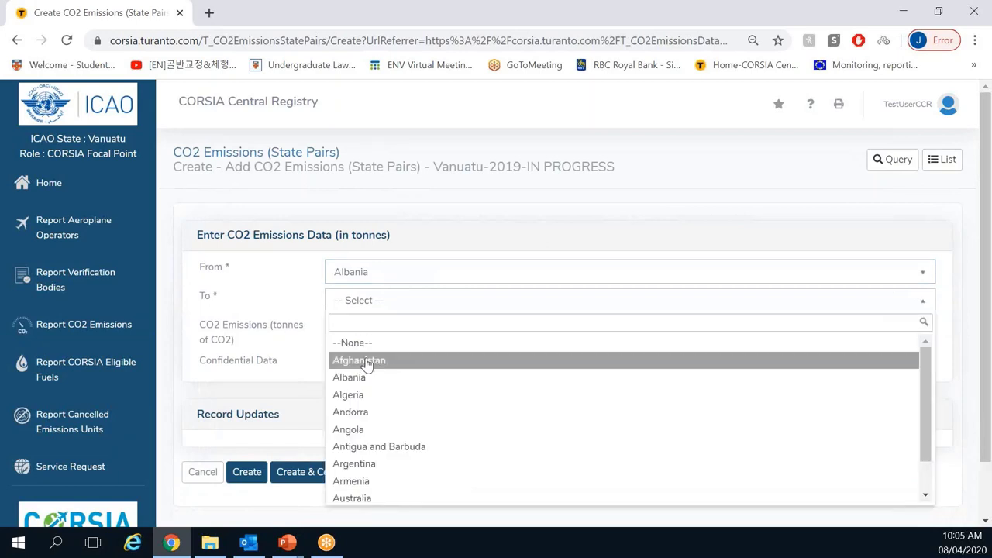
left_click(367, 362)
left_click(368, 325)
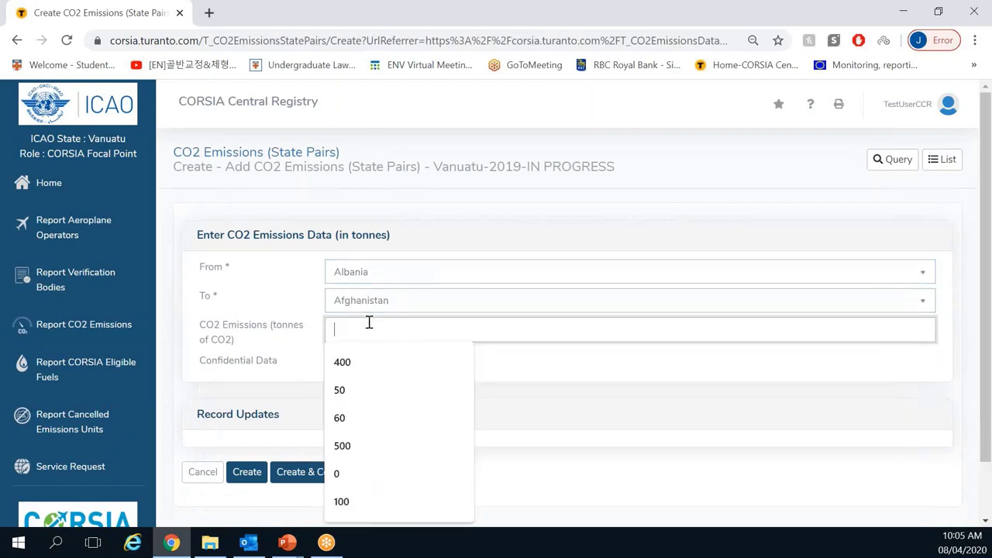
type("550")
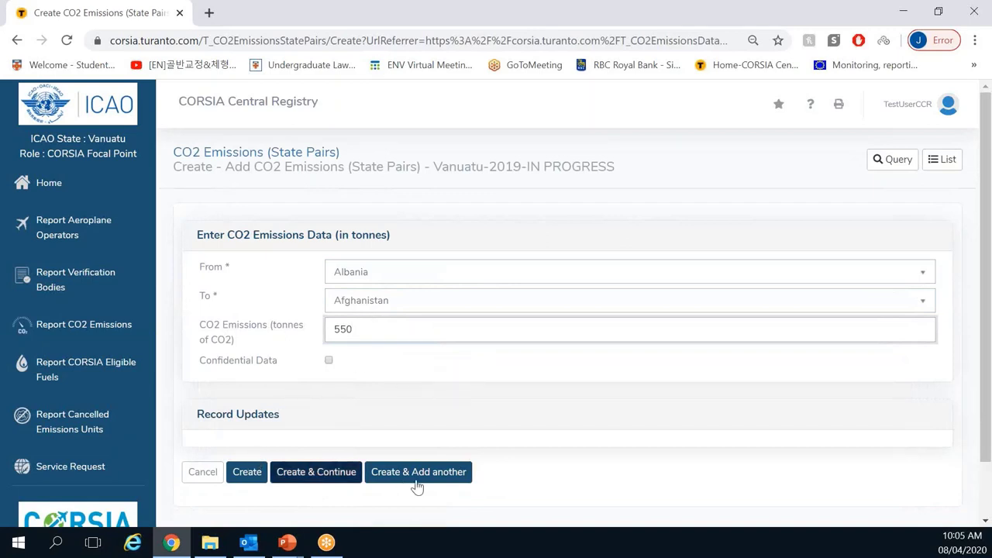
left_click(331, 483)
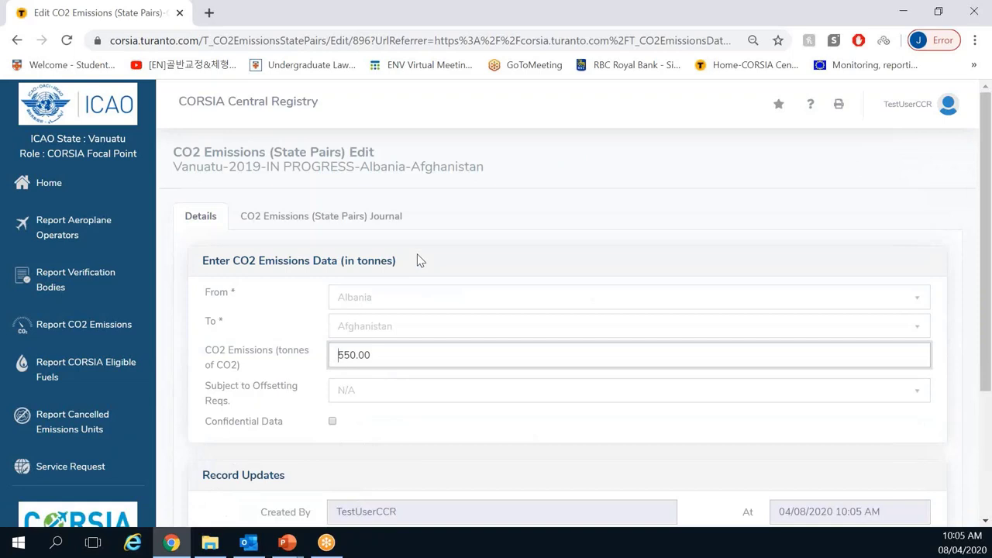
Review the Albania to Afghanistan record's emissions data and record updates, and save it to return to the report
scroll(418, 264, "down", 2)
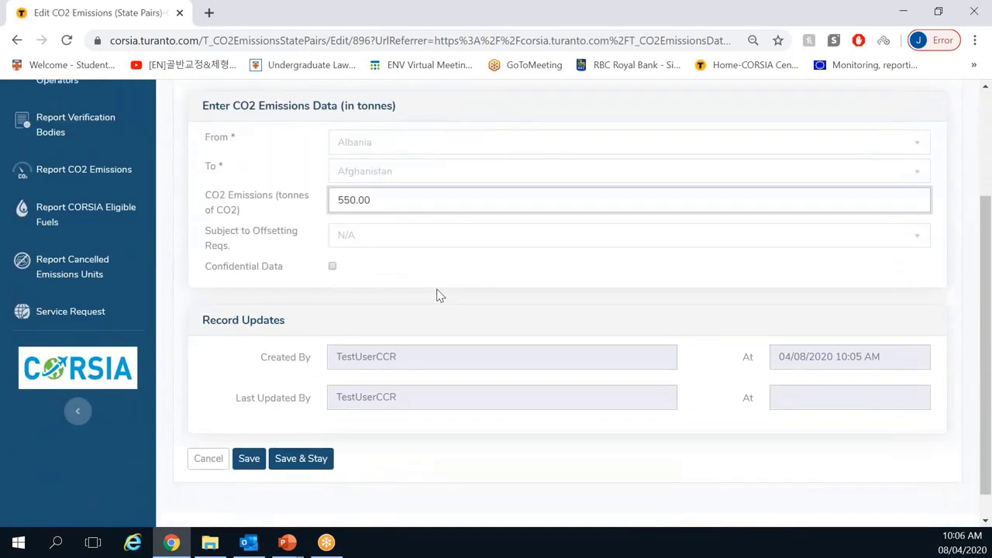
scroll(438, 295, "up", 1)
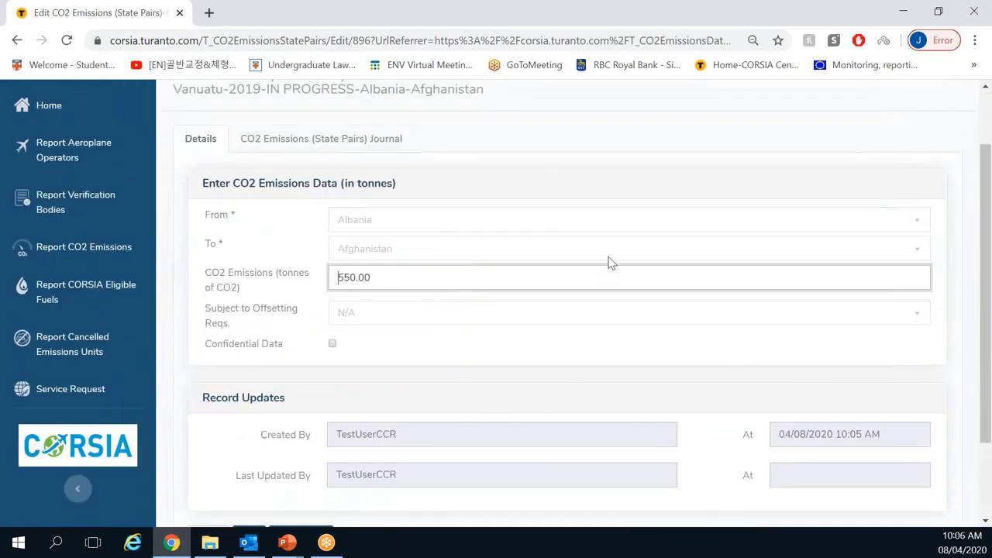
scroll(561, 350, "down", 1)
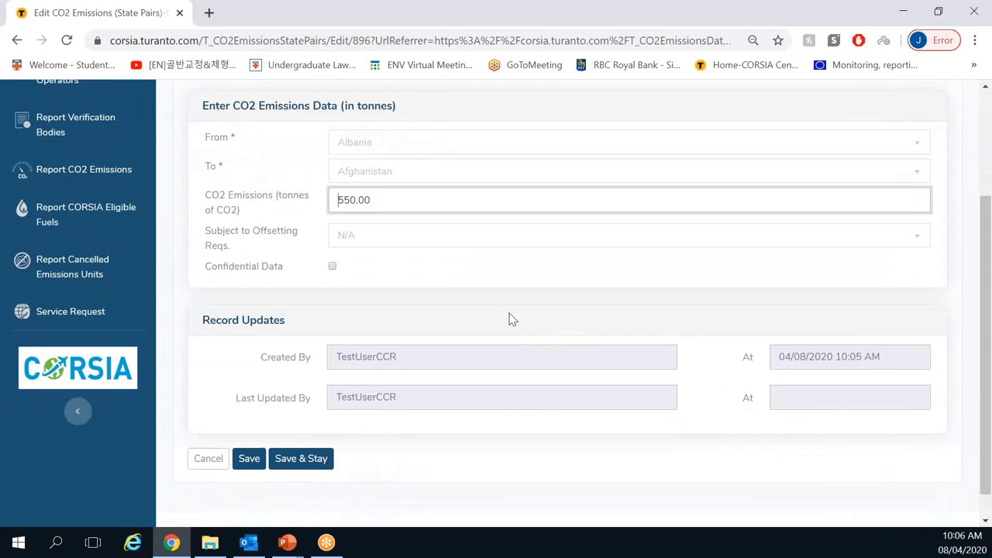
scroll(427, 310, "up", 1)
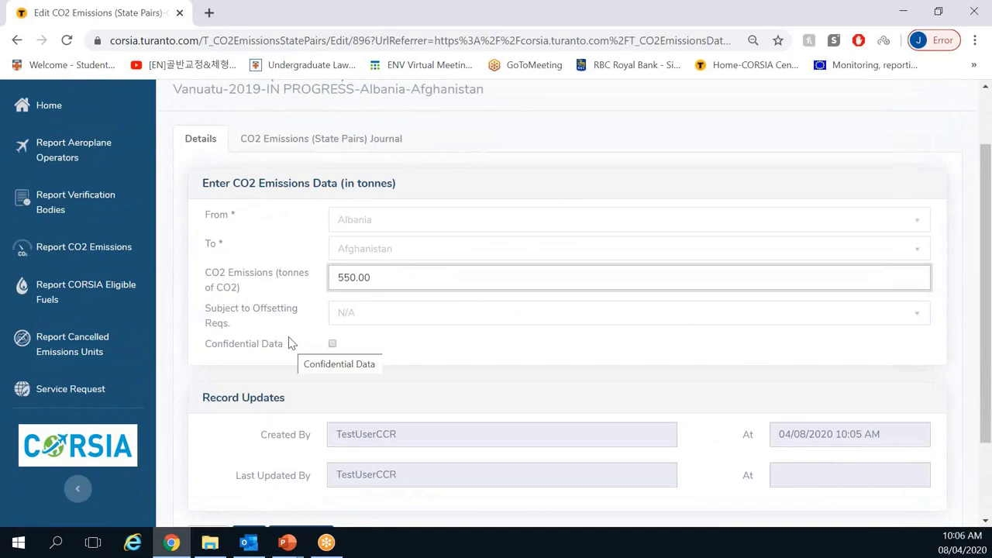
scroll(288, 344, "down", 3)
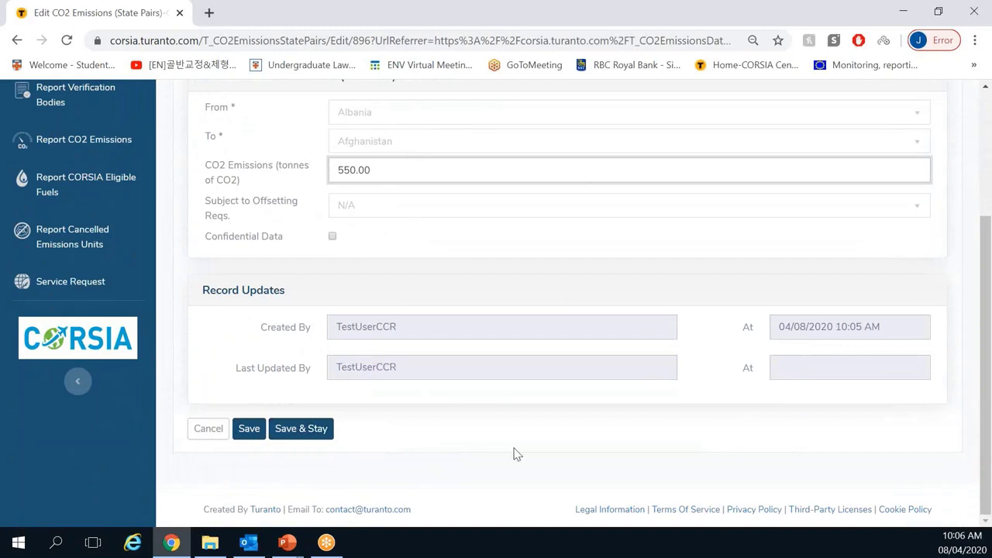
left_click(255, 437)
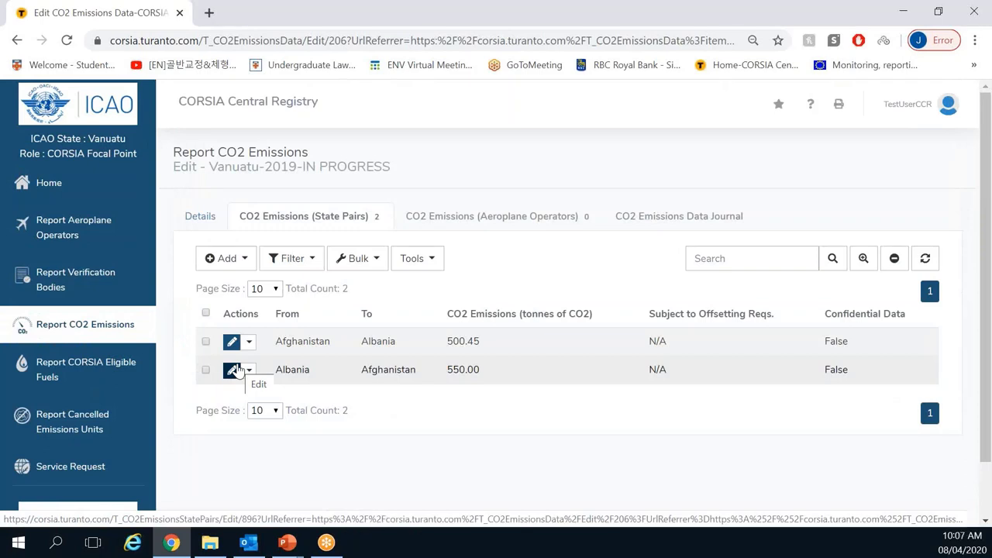
Check the report's total CO2 emissions in its details and return to the State Pairs list
left_click(236, 370)
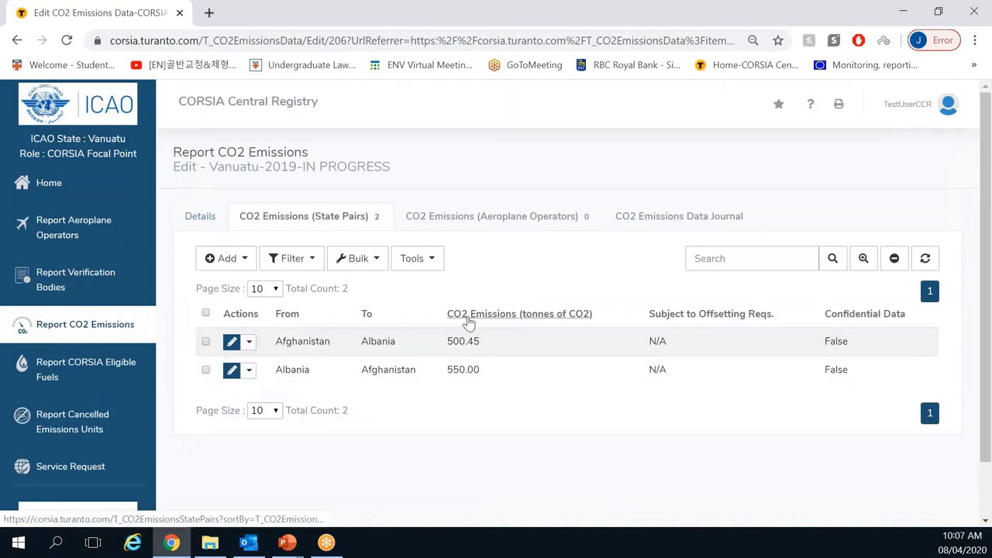
left_click(200, 220)
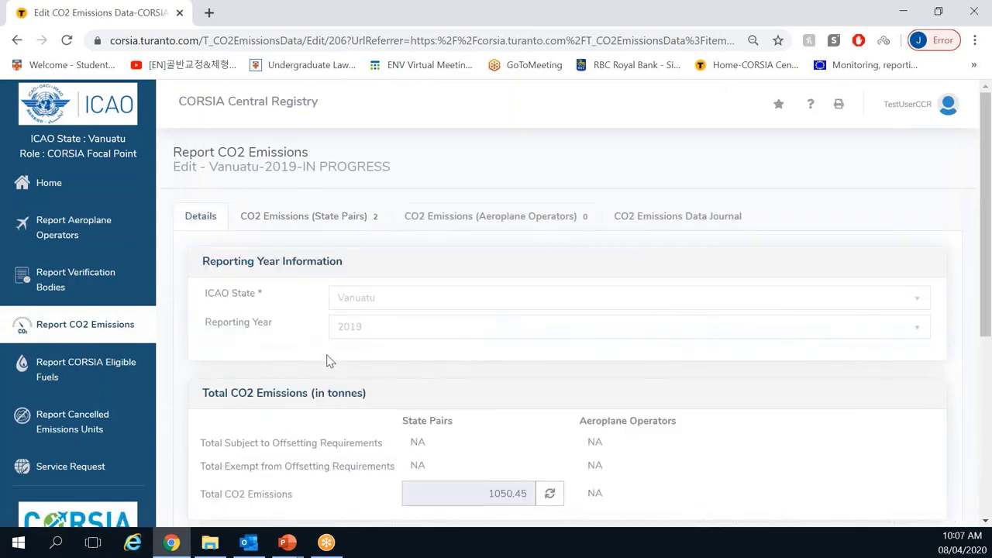
scroll(326, 360, "down", 1)
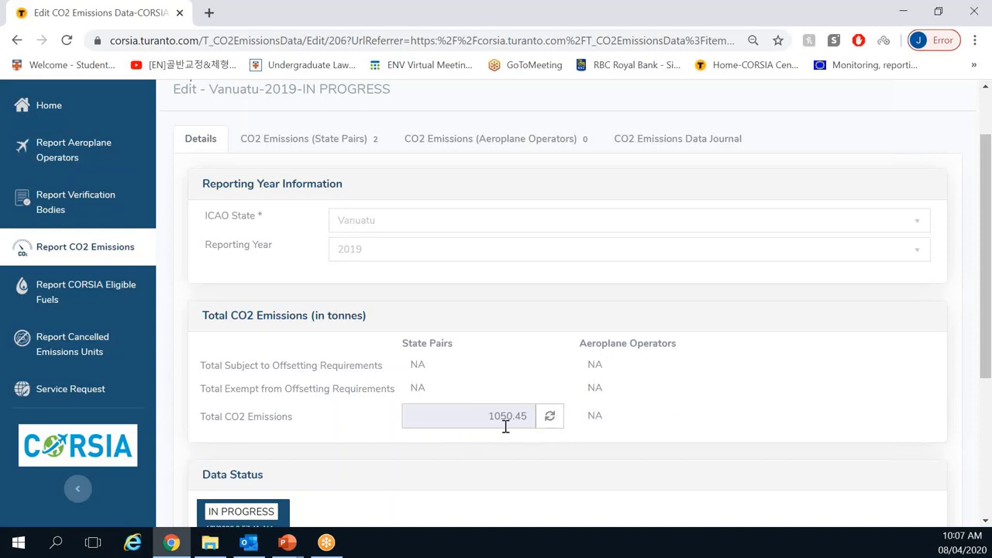
left_click(302, 142)
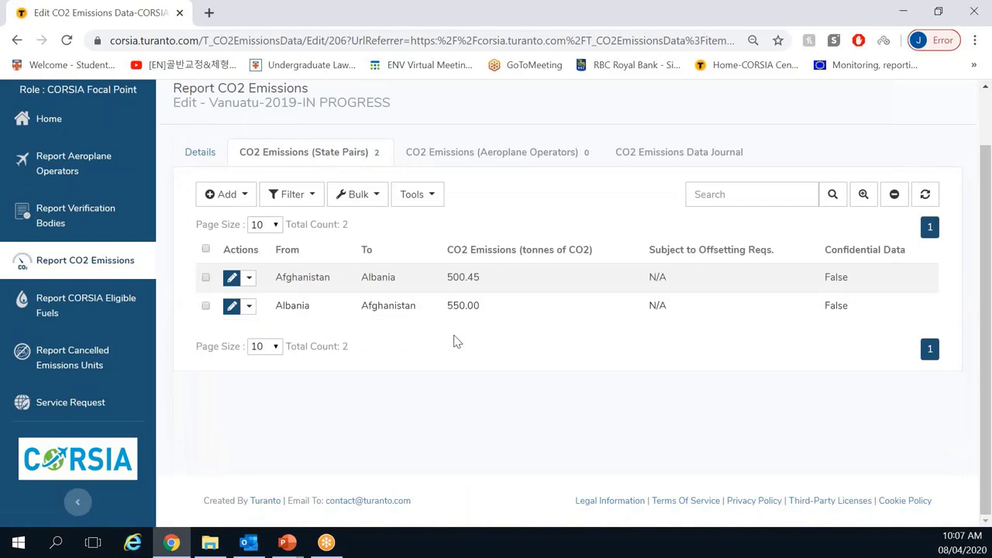
scroll(456, 340, "up", 1)
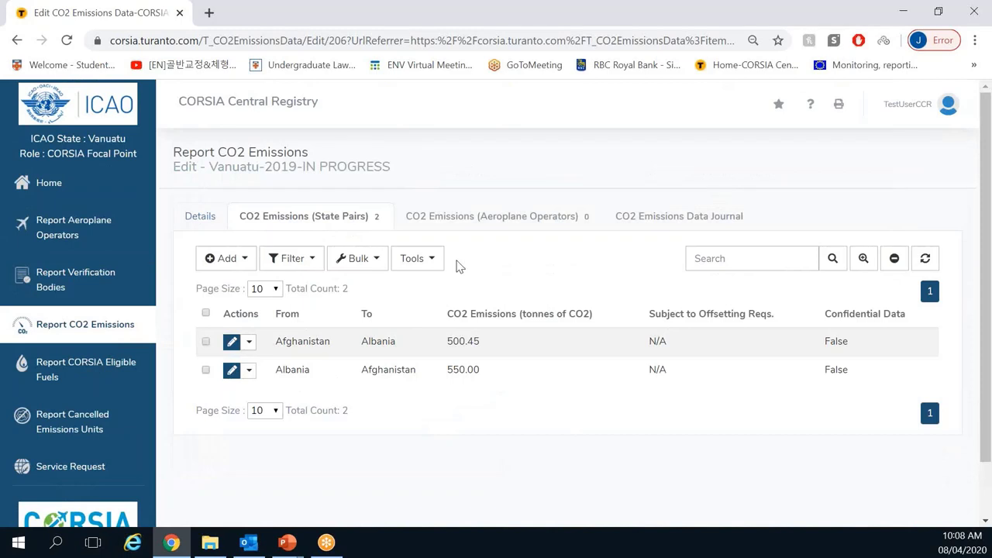
Save the Vanuatu 2019 report page to the registry favorites under the name "2019 CO2 Vanuatu"
left_click(778, 106)
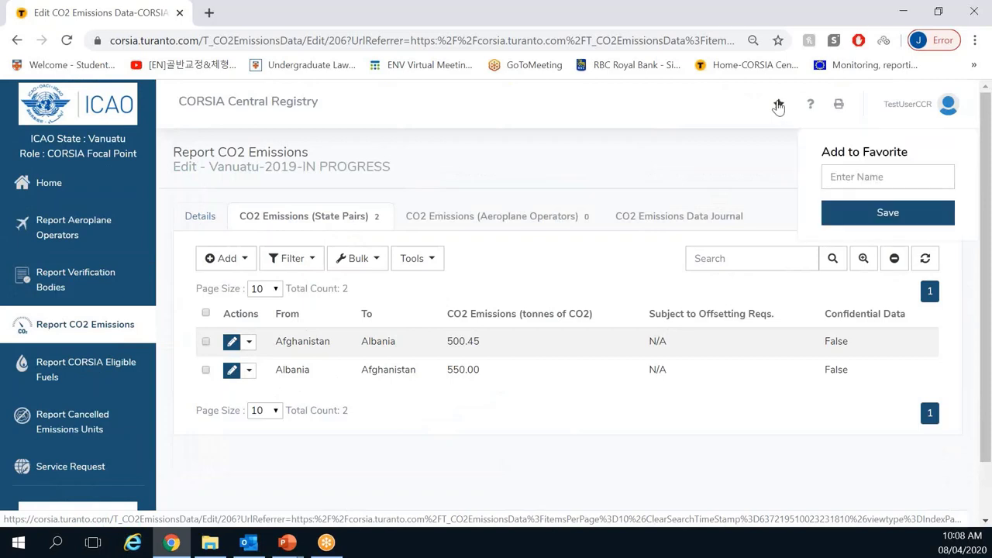
left_click(857, 177)
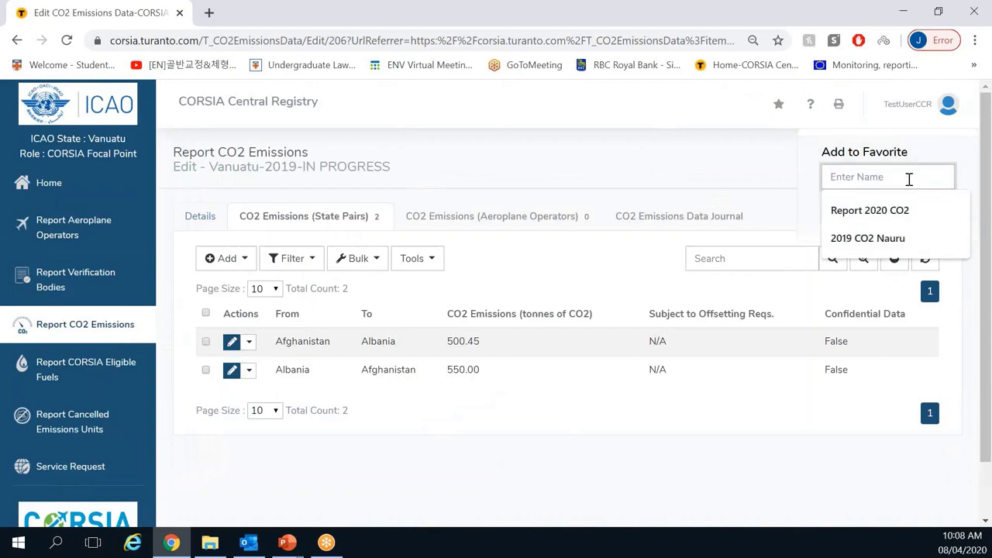
type("2019 CO2")
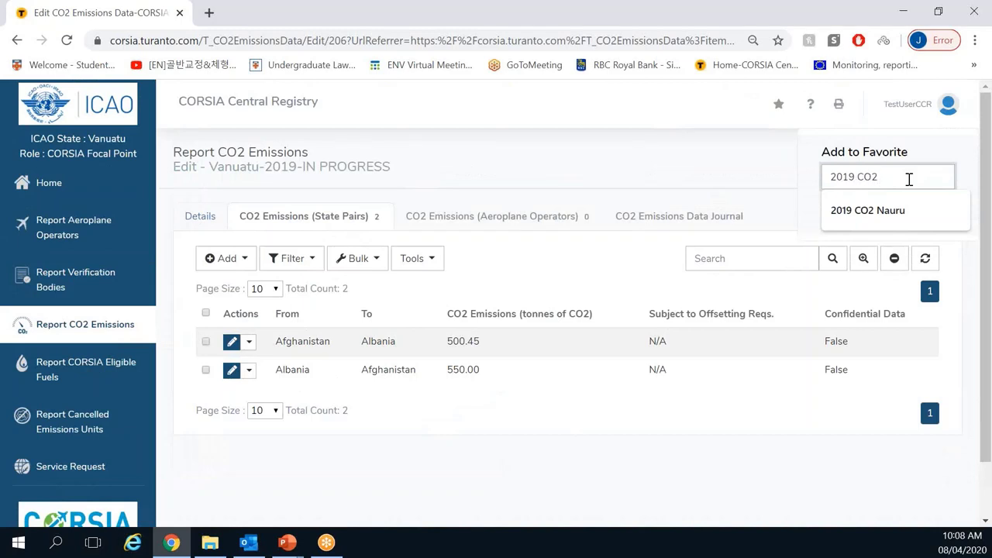
type(" Vauan")
key("BackSpace")
key("BackSpace")
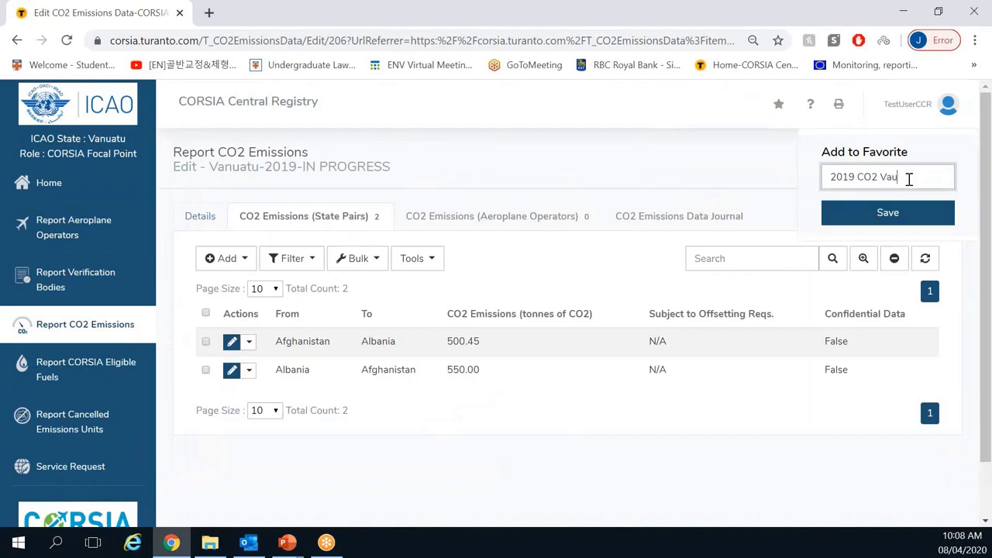
type("nuatu")
left_click(899, 212)
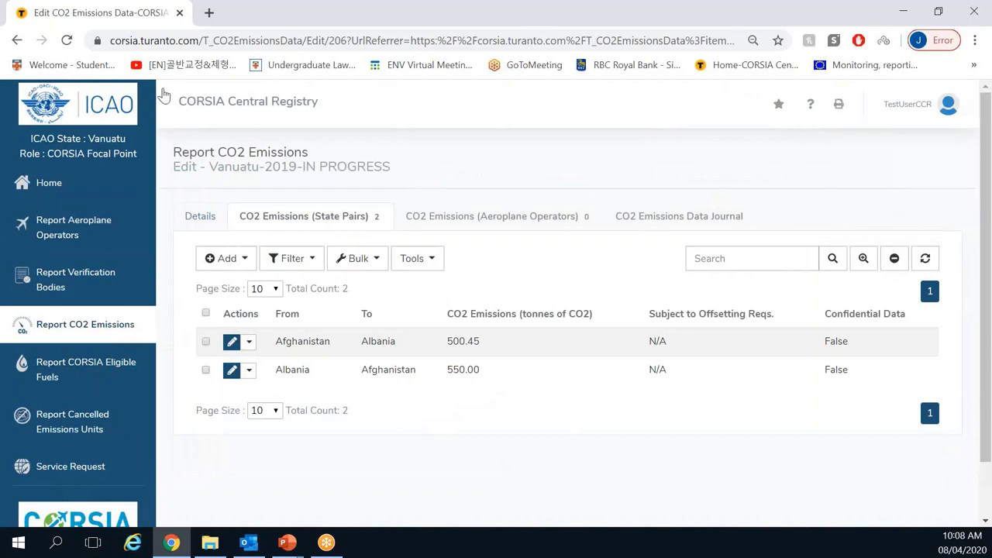
Leave the report for the registry's home page and reopen it from the "2019 CO2 Vanuatu" favorite
left_click(48, 184)
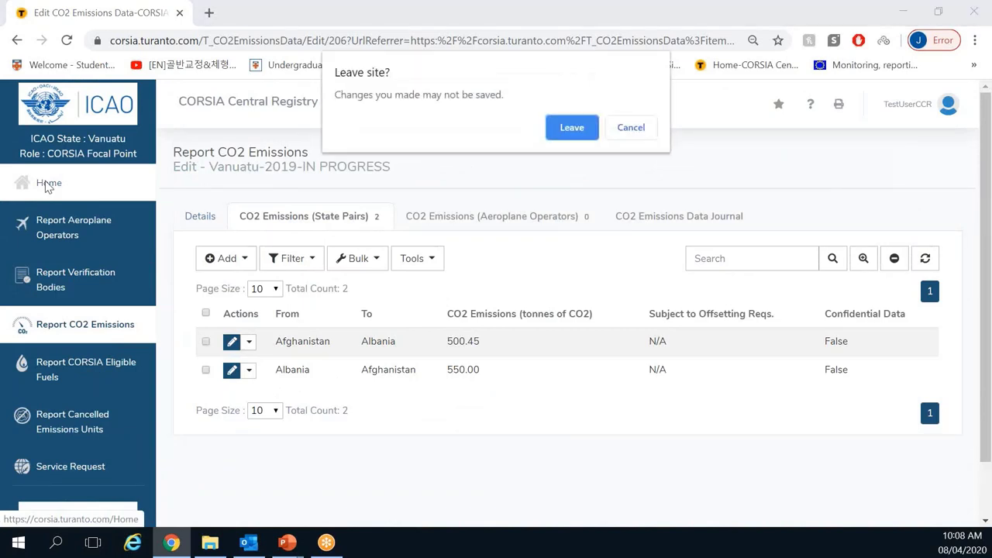
left_click(566, 127)
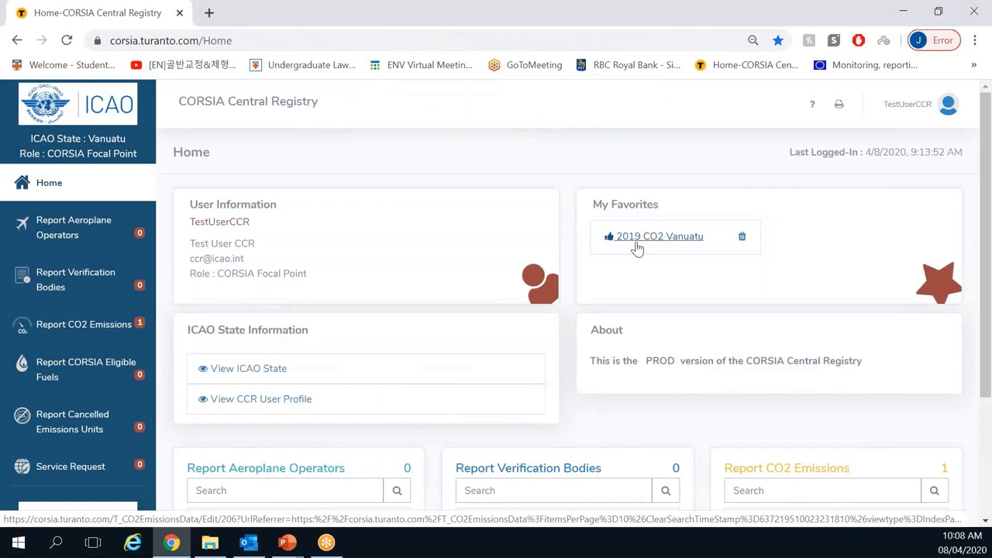
left_click(681, 242)
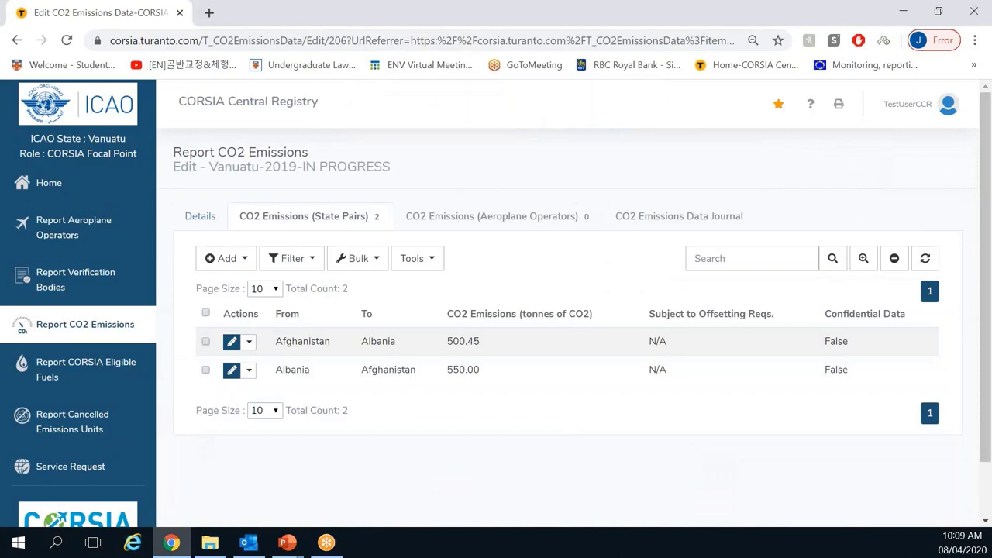
Open the CSV import page for the Vanuatu 2019 report's CO2 Emissions (State Pairs) list
key("alt+Tab")
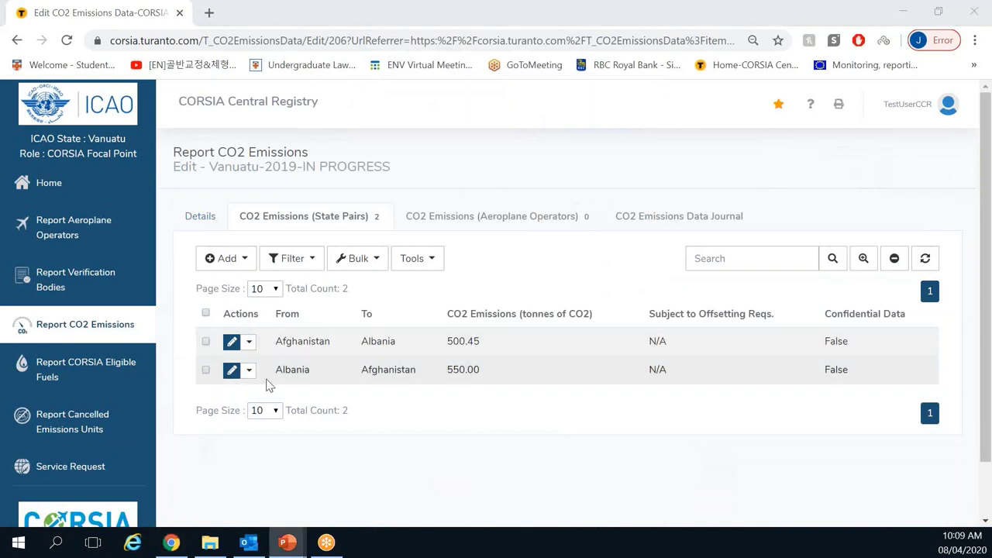
scroll(268, 383, "down", 1)
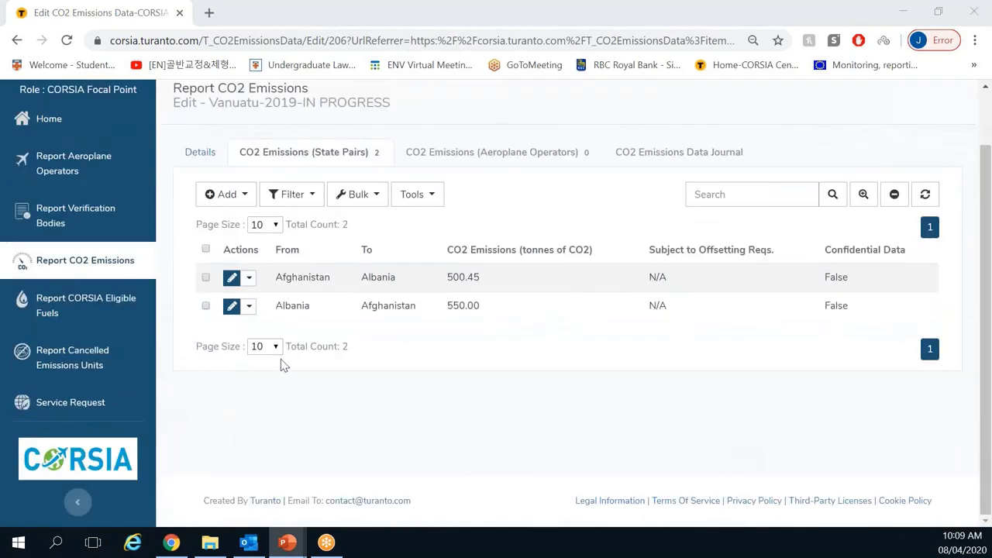
left_click(229, 193)
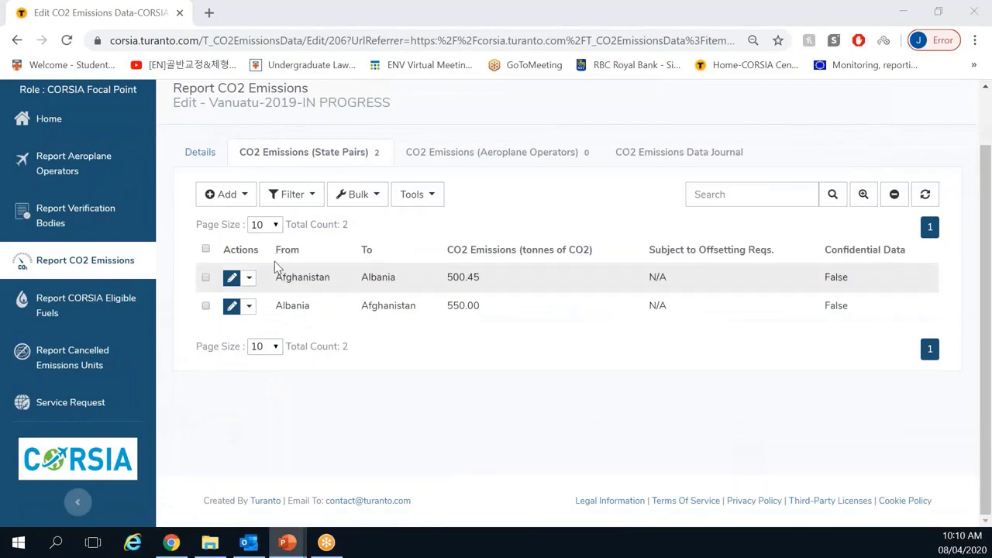
left_click(425, 205)
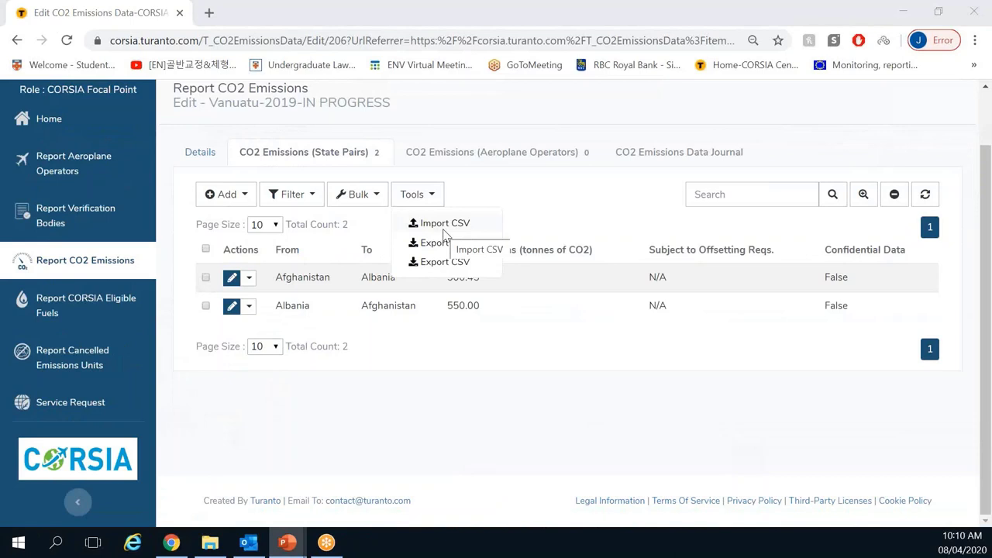
left_click(429, 200)
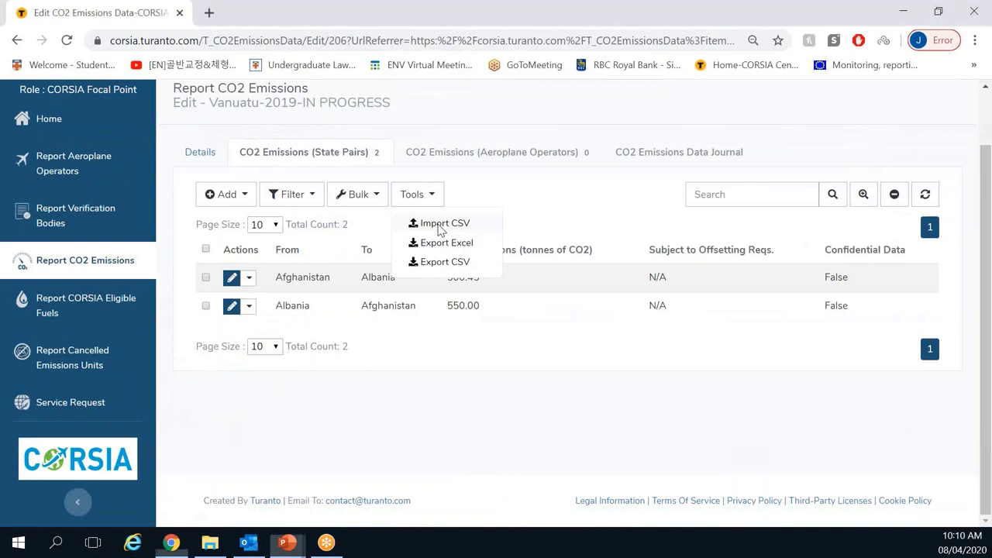
left_click(440, 225)
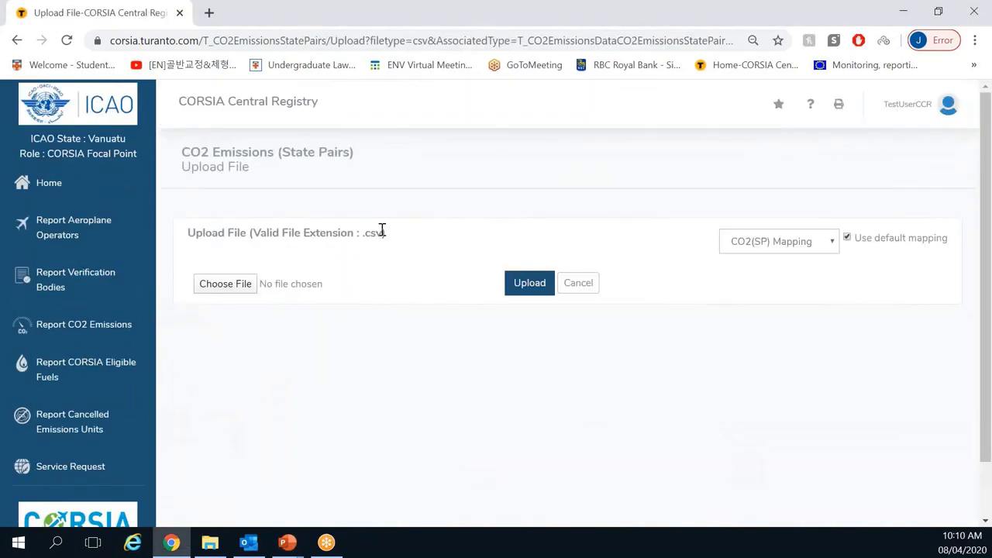
Open 4_1_Demo_corr.csv in Excel and check the CSV (Comma delimited) format among its Save As file types, without saving
left_click(208, 542)
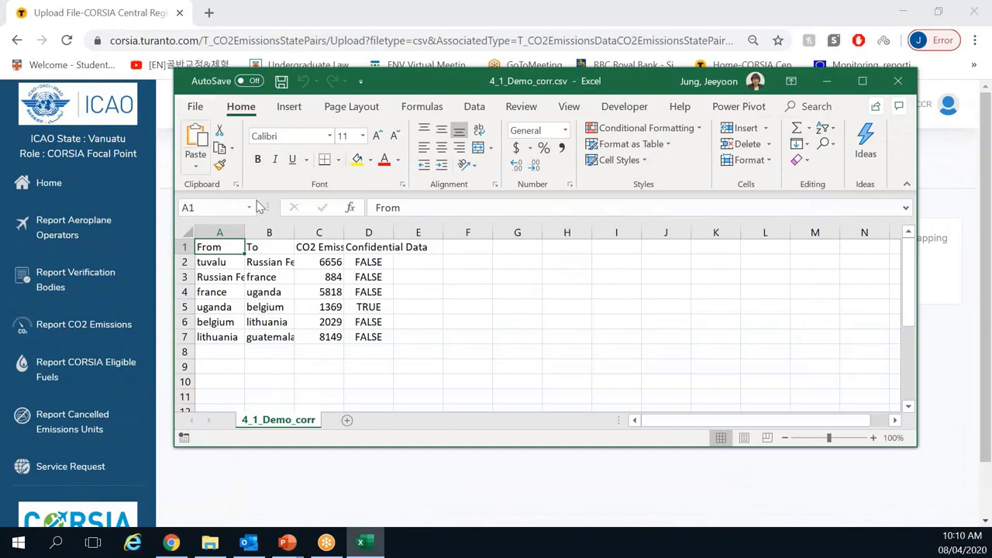
left_click(196, 108)
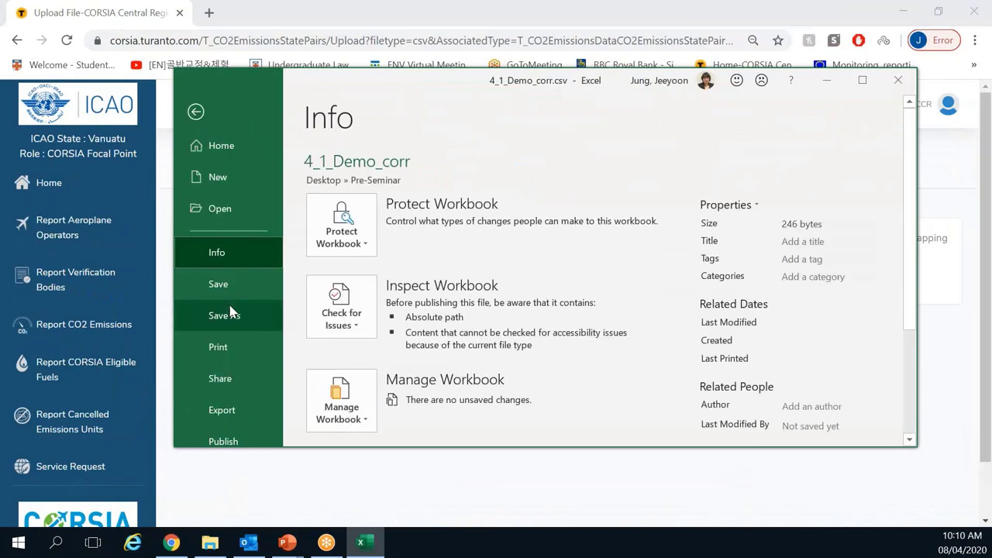
left_click(228, 312)
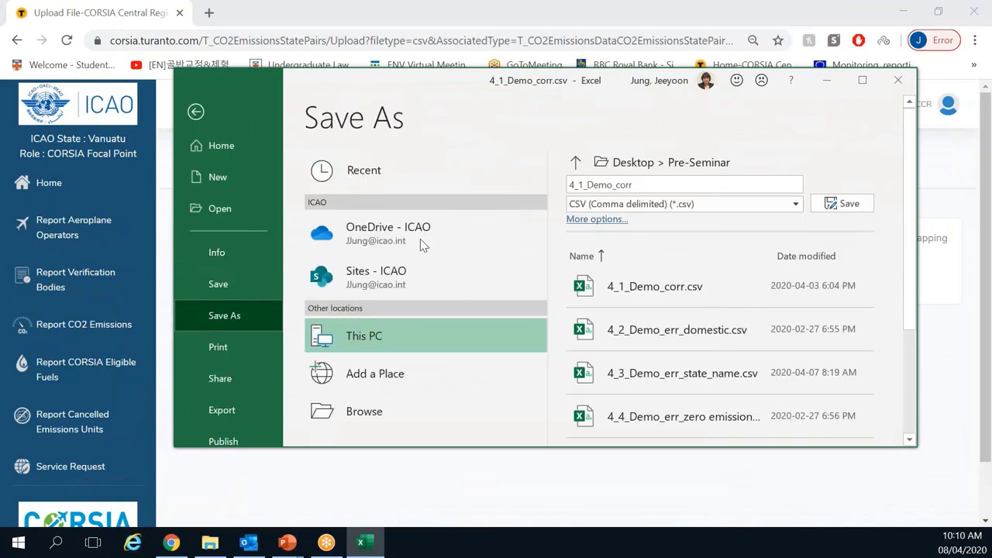
left_click(668, 204)
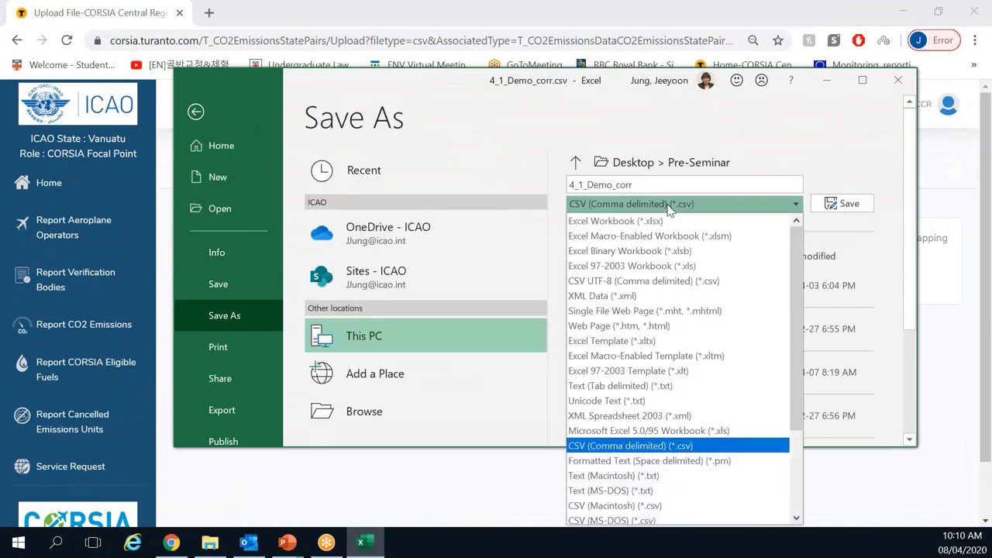
left_click(633, 447)
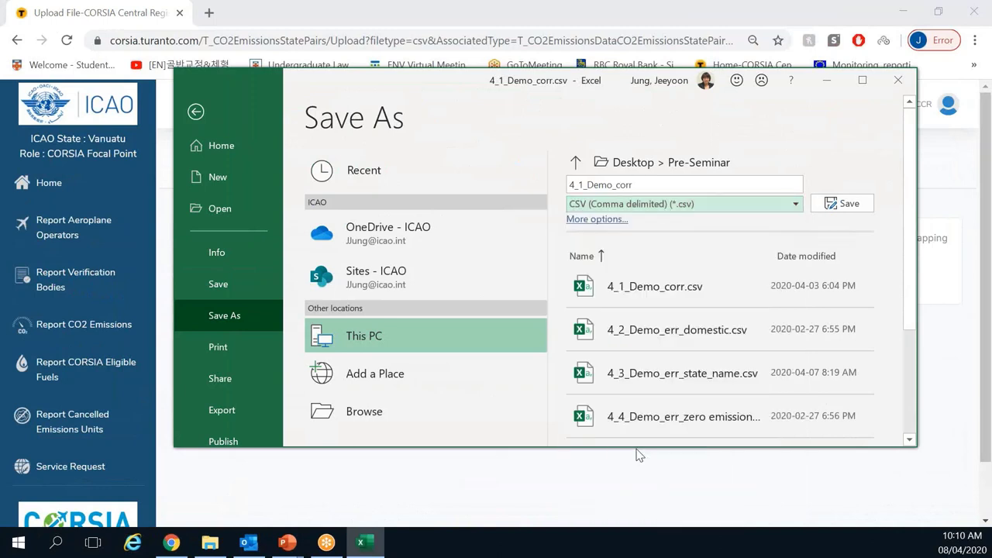
left_click(664, 207)
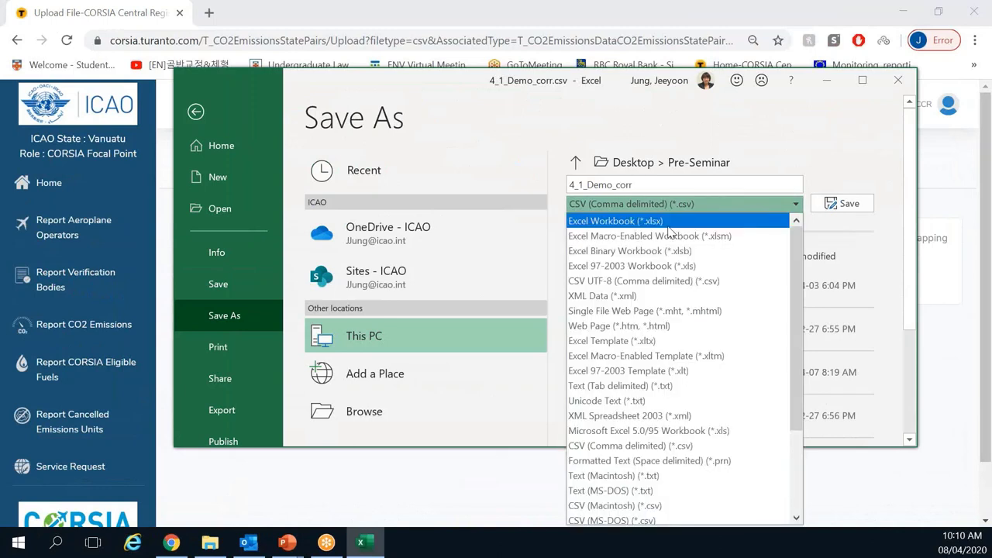
left_click(834, 170)
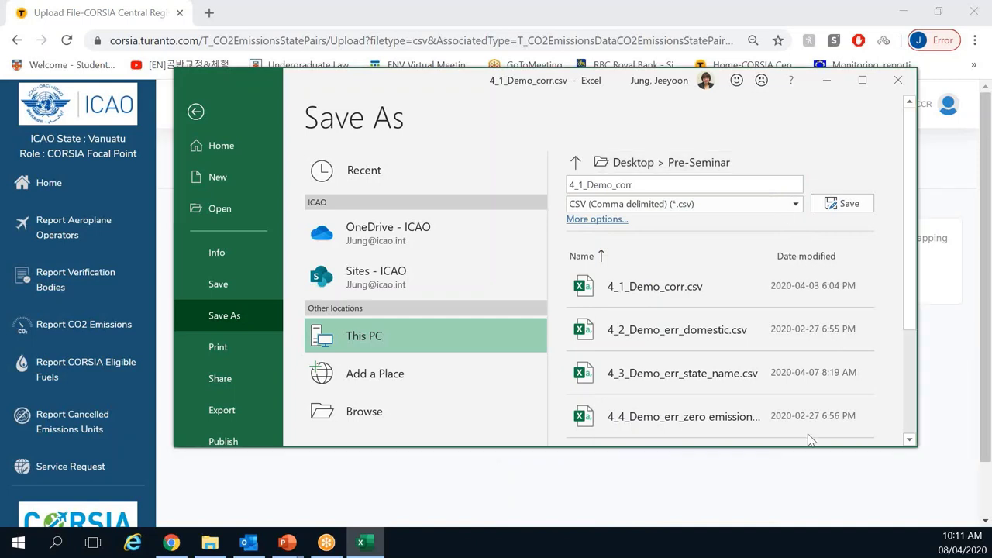
left_click(196, 111)
Widen columns A to E and examine the From and To state names, CO2 emissions and Confidential Data entries
left_click_drag(418, 232, 321, 235)
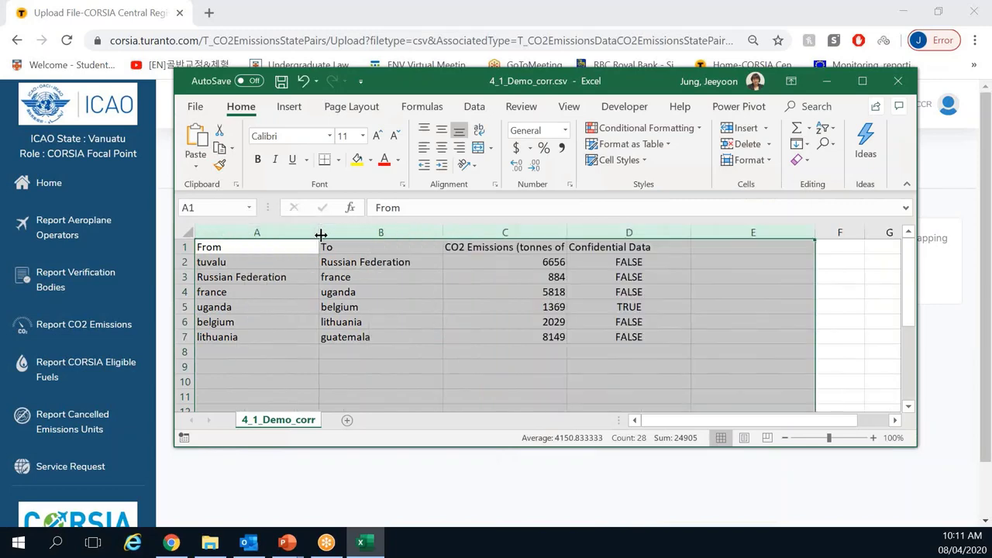
left_click(387, 276)
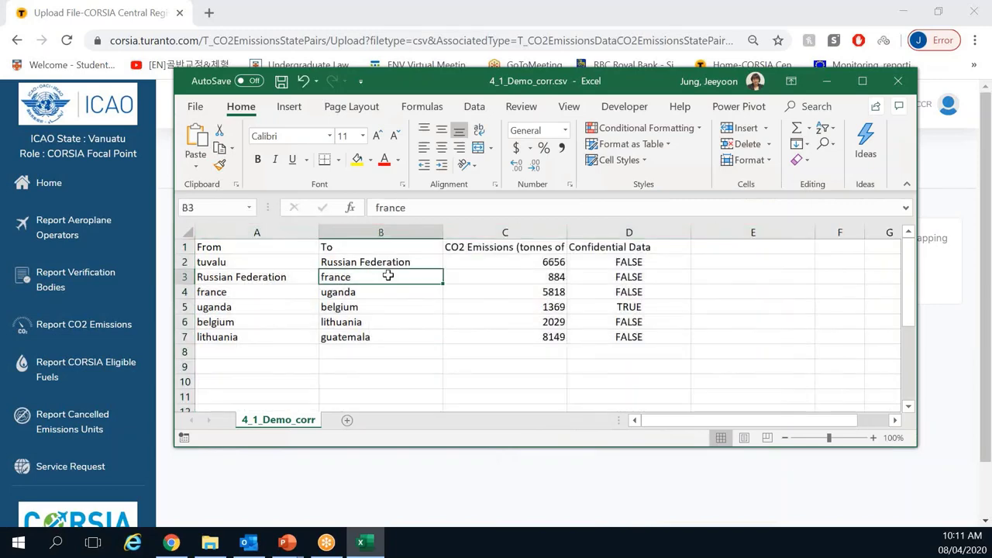
left_click(291, 271)
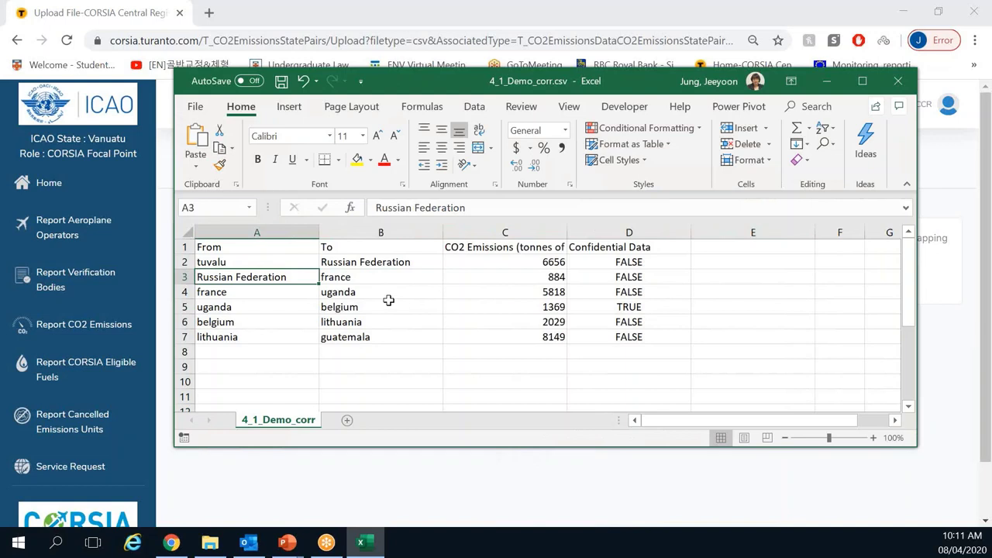
left_click(385, 304)
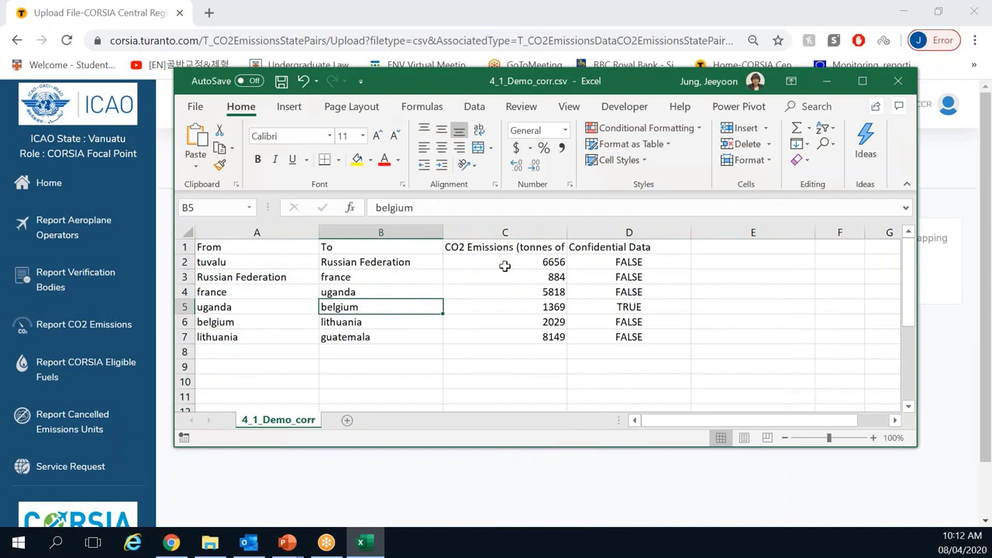
left_click(504, 264)
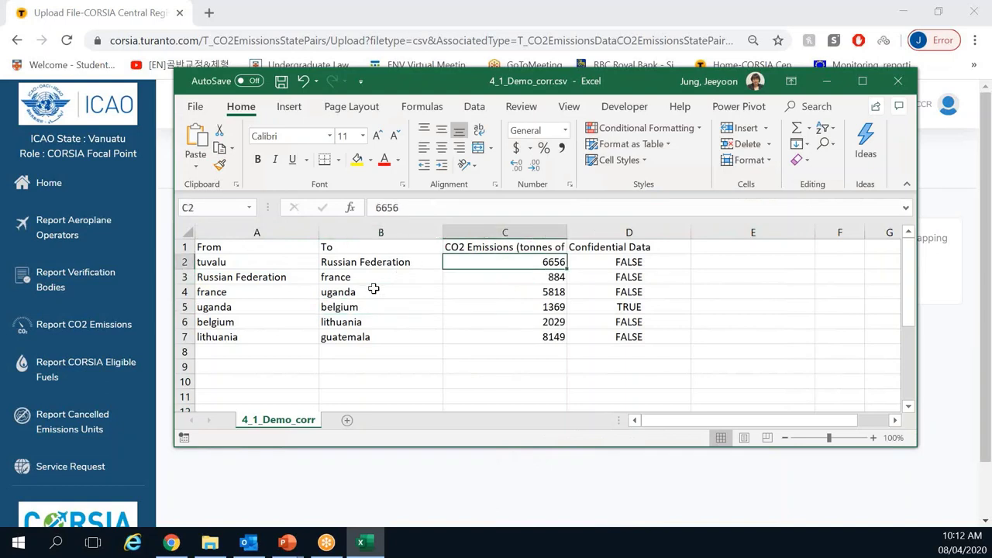
left_click(248, 262)
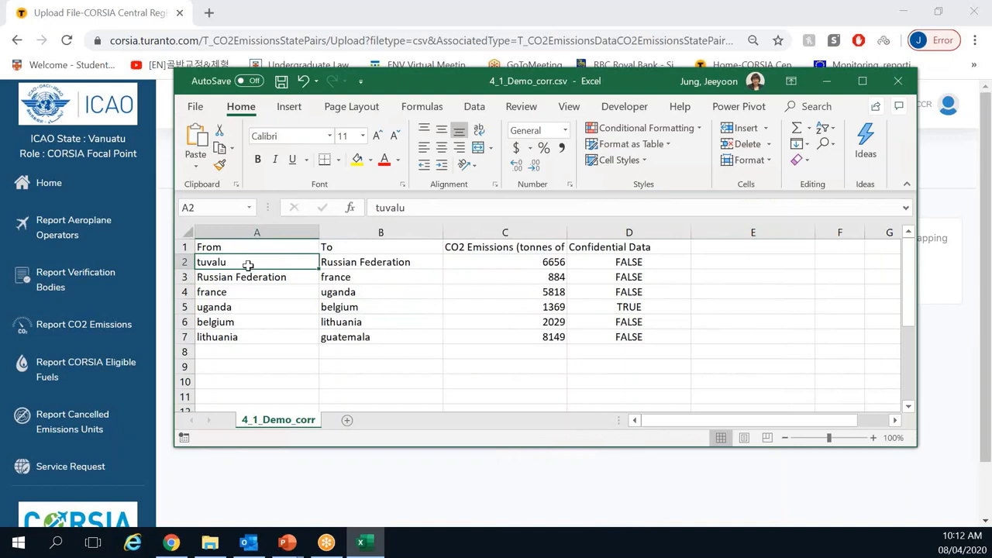
left_click(249, 277)
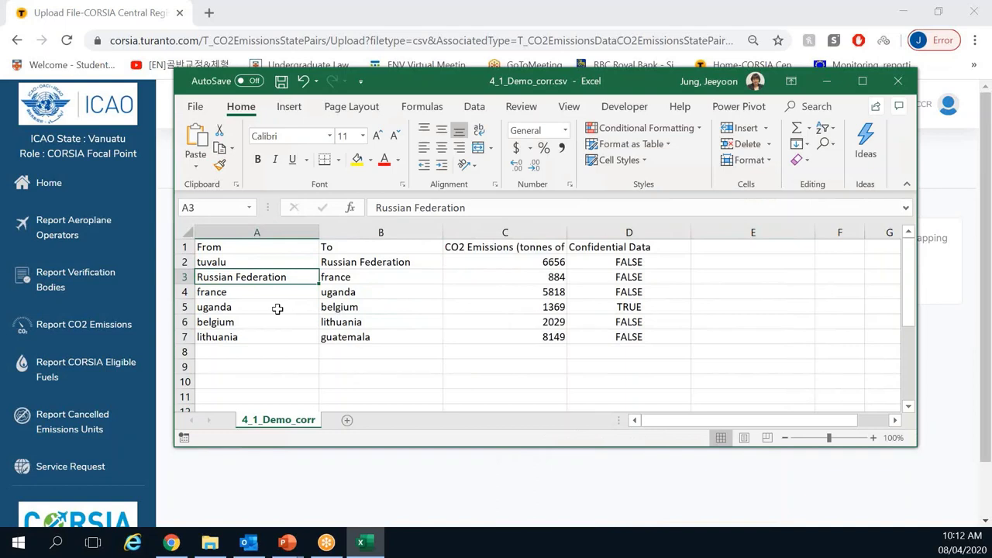
left_click(550, 262)
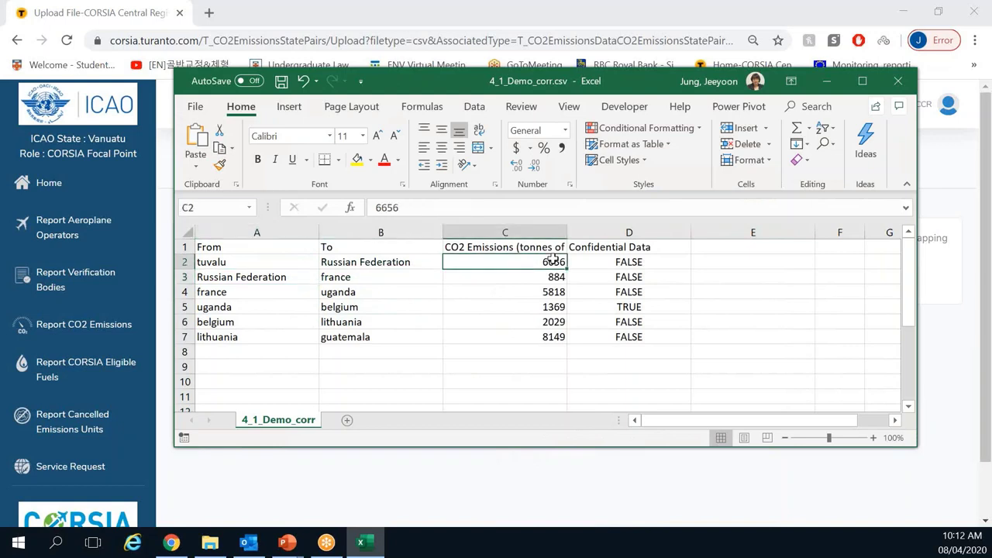
left_click(594, 306)
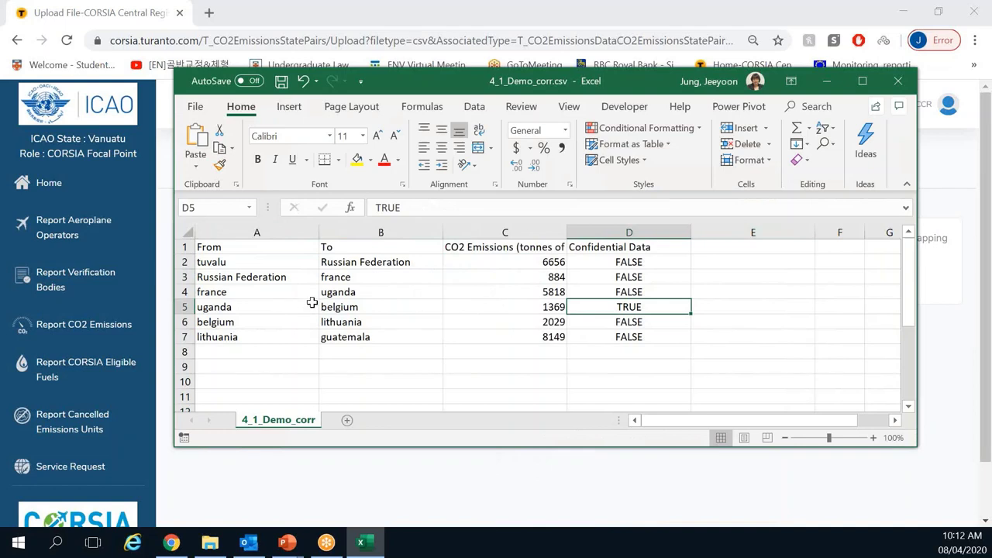
Close the workbook, saving it as 4_1_Demo_corr.csv in the Pre-Seminar folder and replacing the existing file
left_click(898, 82)
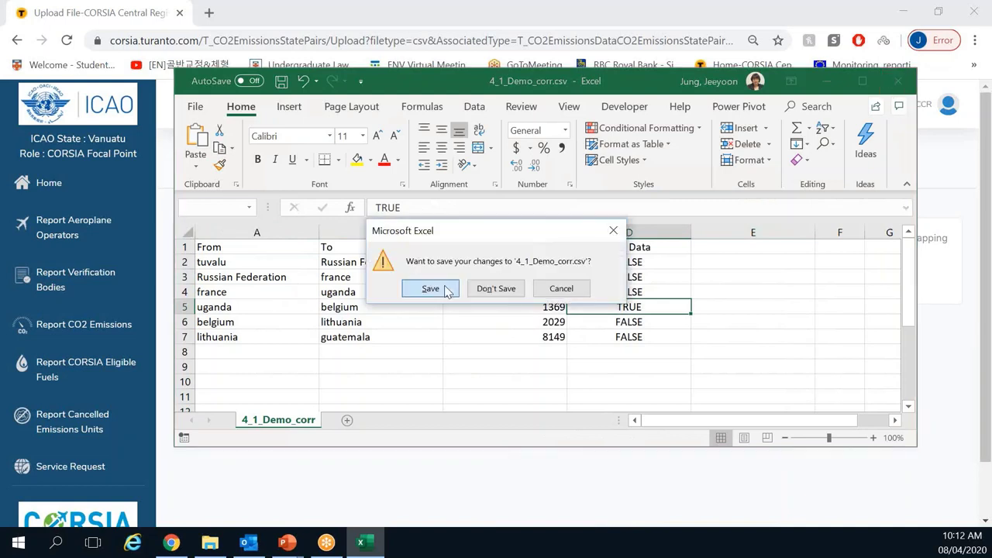
left_click(431, 289)
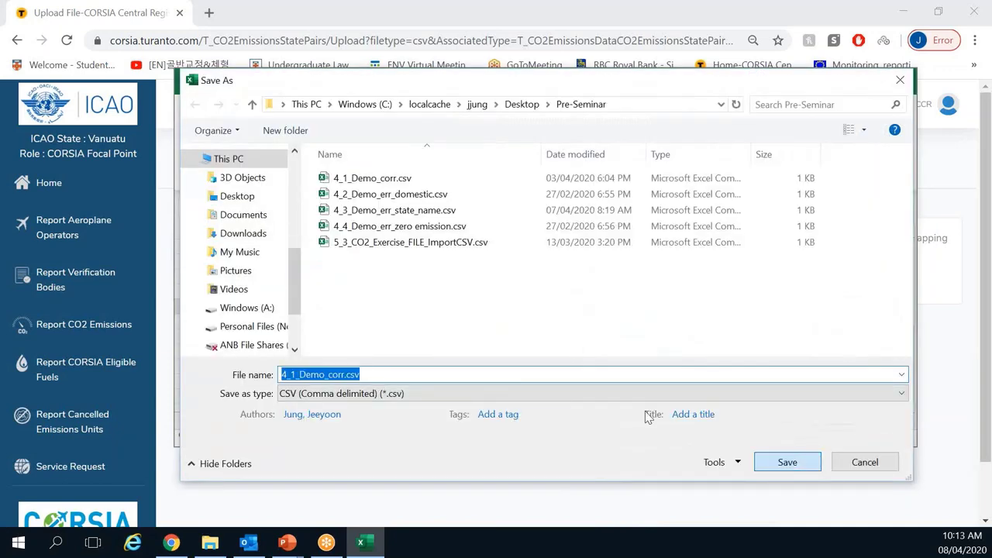
key("Return")
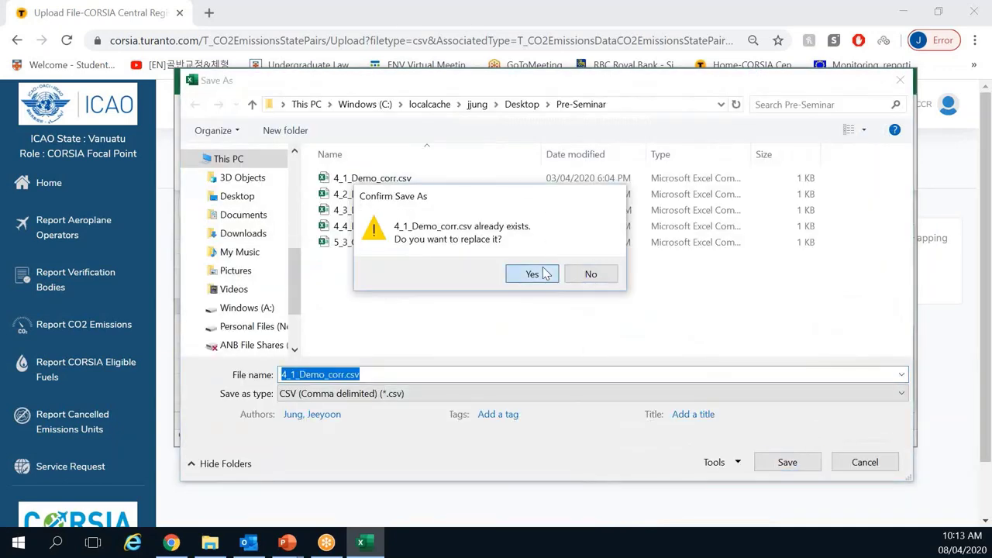
left_click(531, 274)
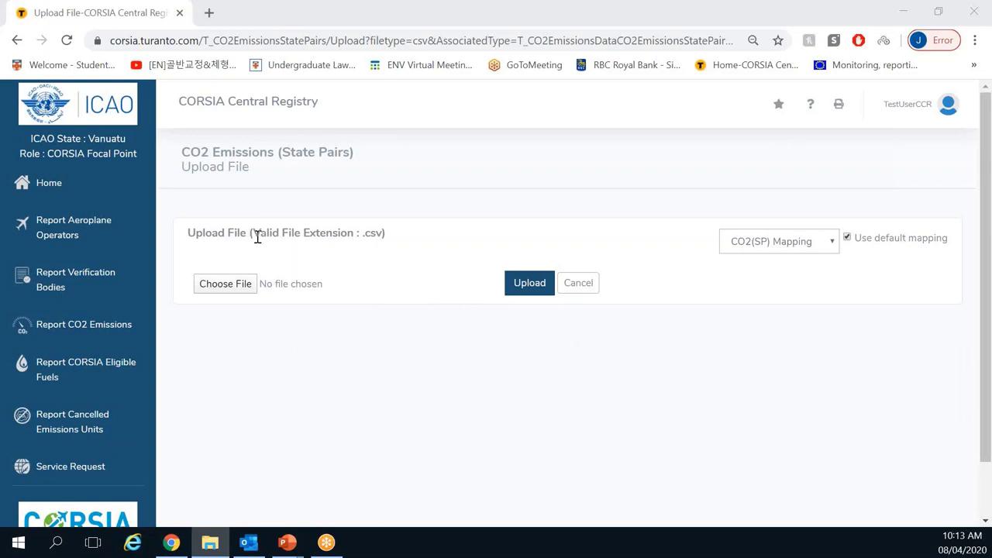
Upload 4_1_Demo_corr.csv from the Pre-Seminar folder to the registry's State Pairs import using the default CO2(SP) Mapping
left_click(230, 288)
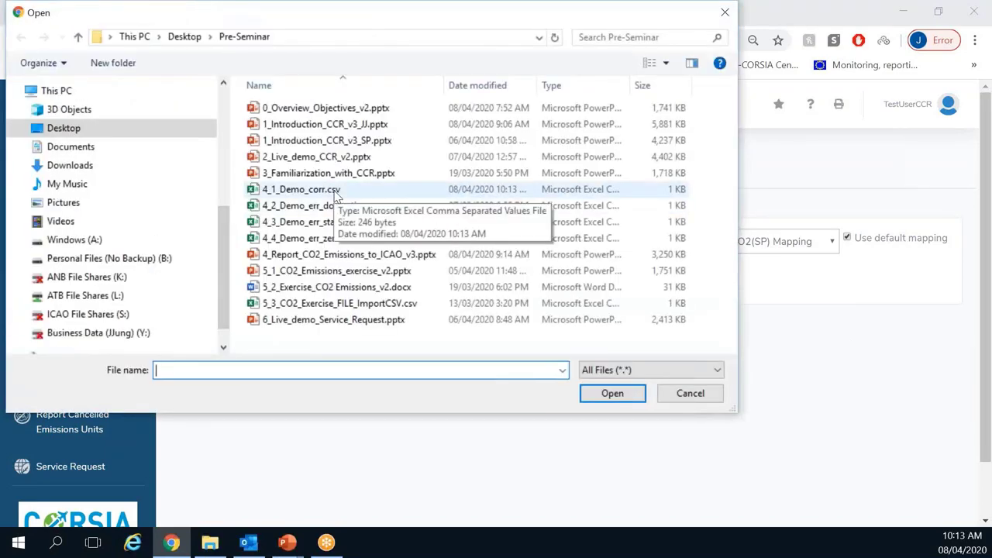
left_click(335, 194)
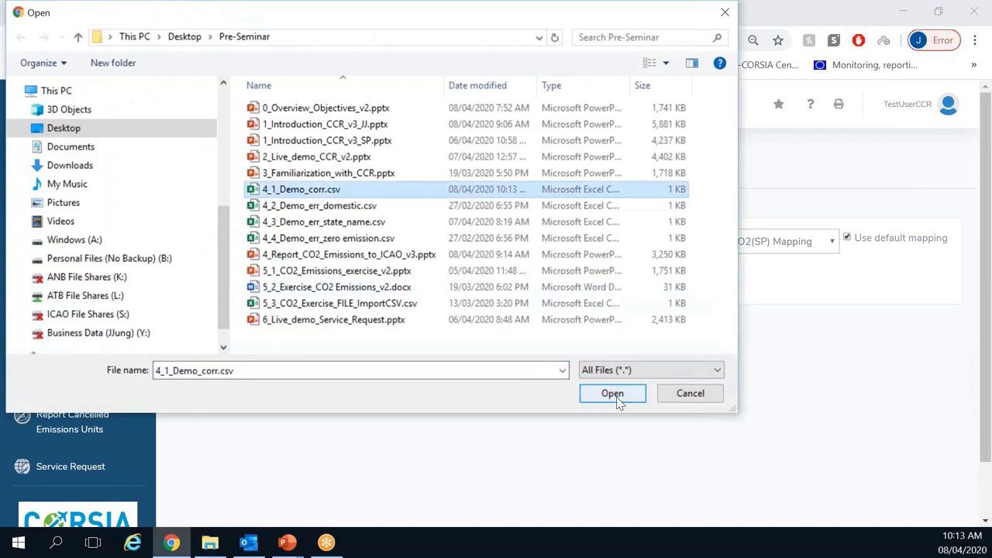
left_click(612, 394)
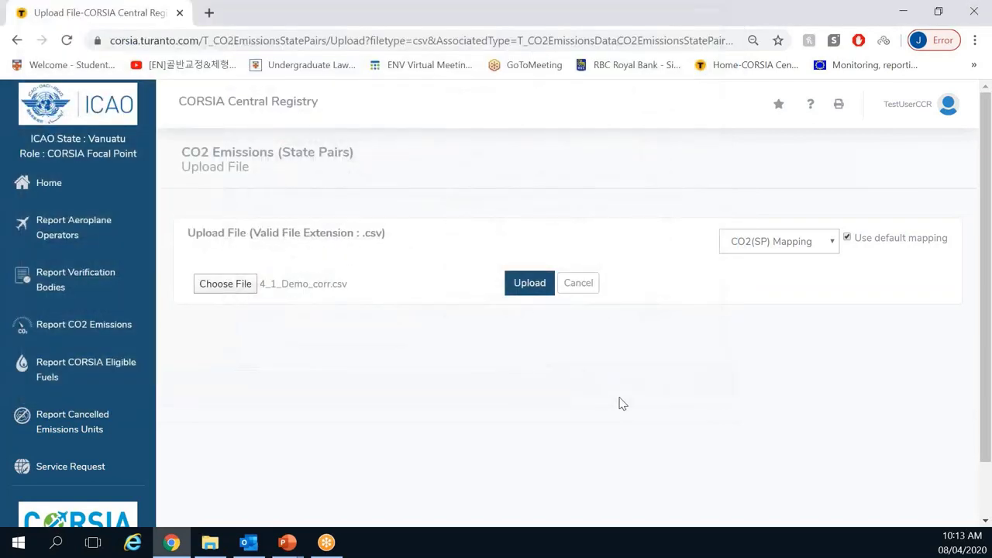
left_click(533, 283)
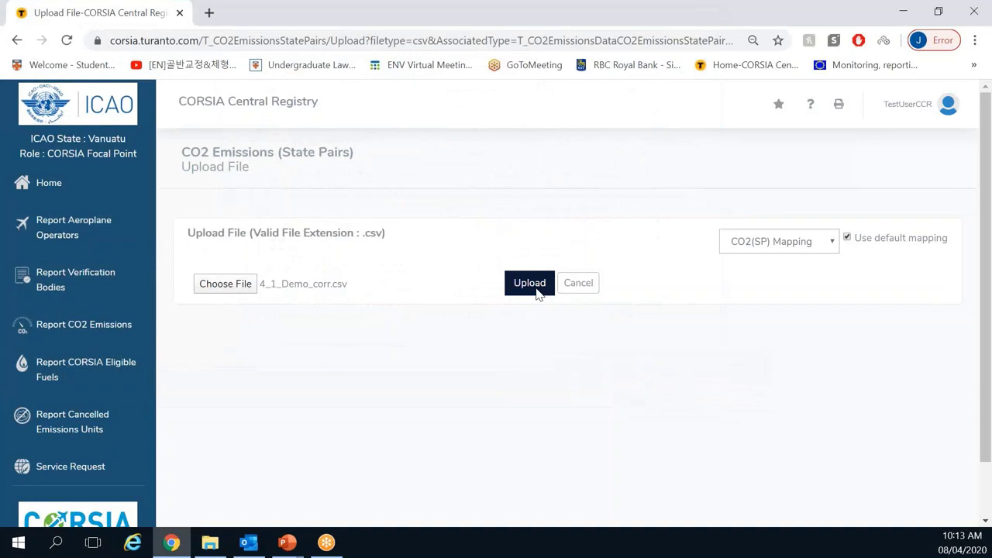
left_click(533, 284)
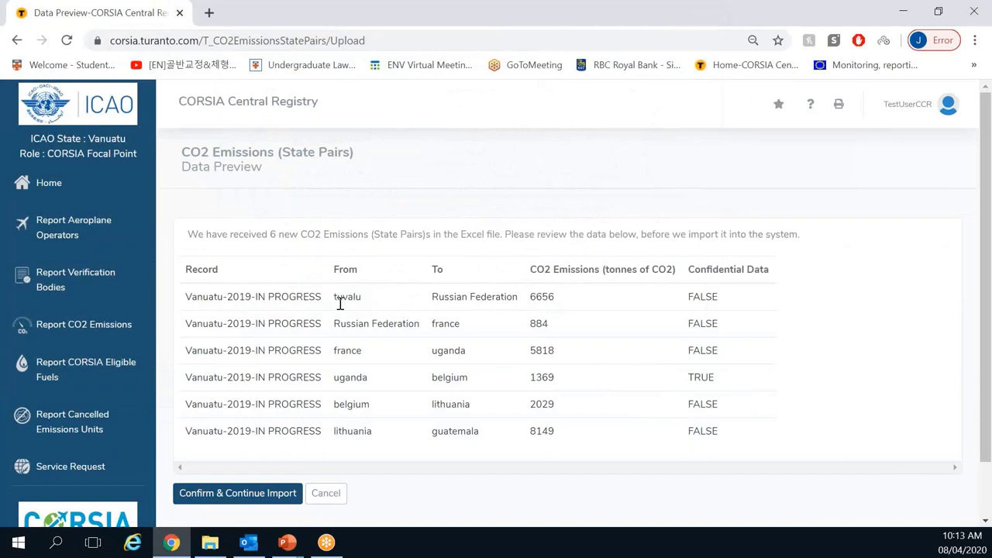
Confirm the import of the previewed state pairs and return to the report to review its State Pairs list
scroll(343, 308, "down", 1)
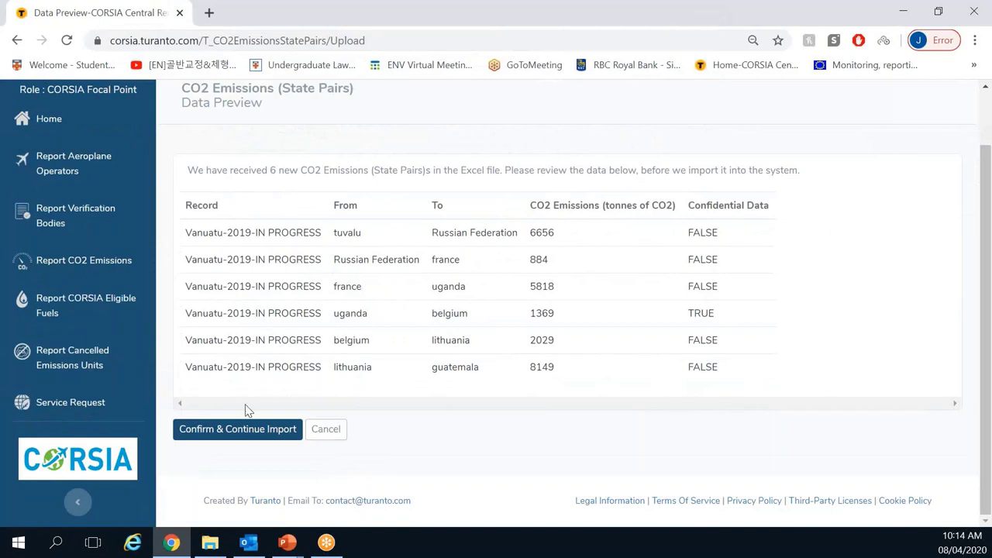
left_click(232, 438)
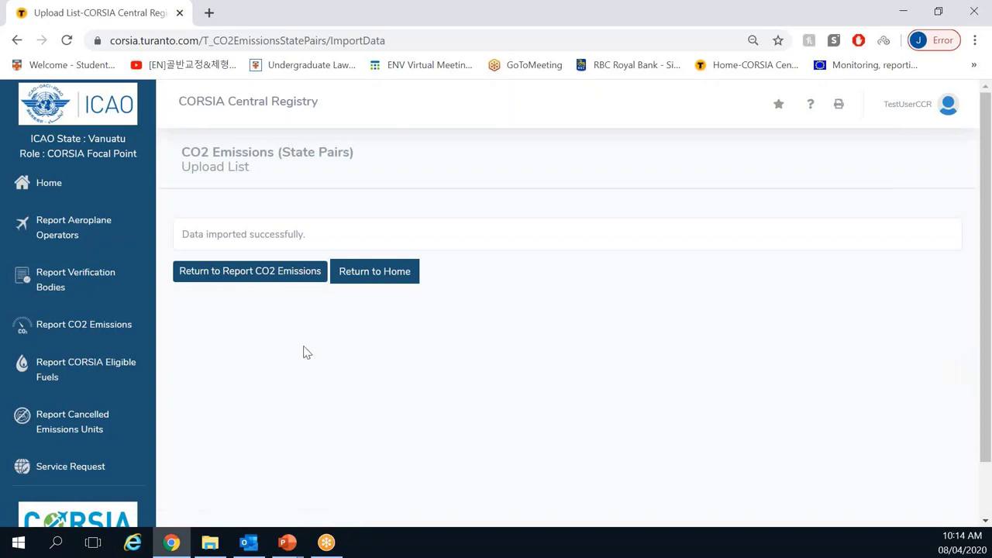
left_click(274, 275)
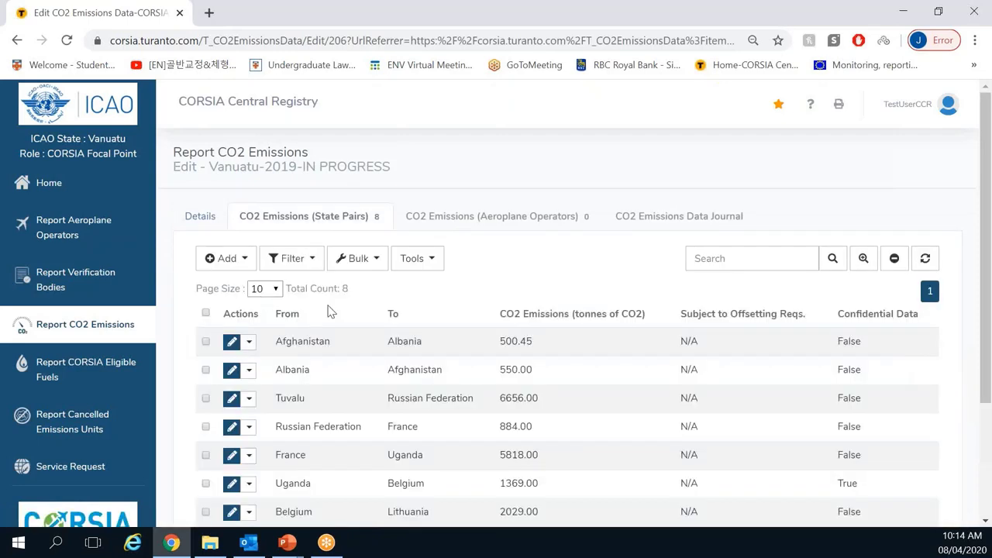
scroll(386, 323, "down", 1)
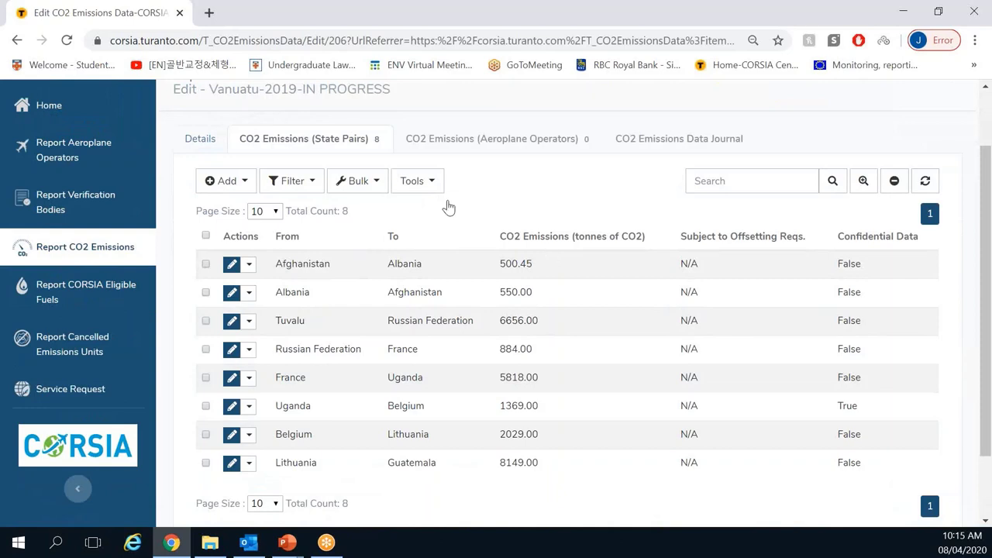
Check the Total CO2 Emissions in the report's Details and return to the State Pairs list
left_click(198, 145)
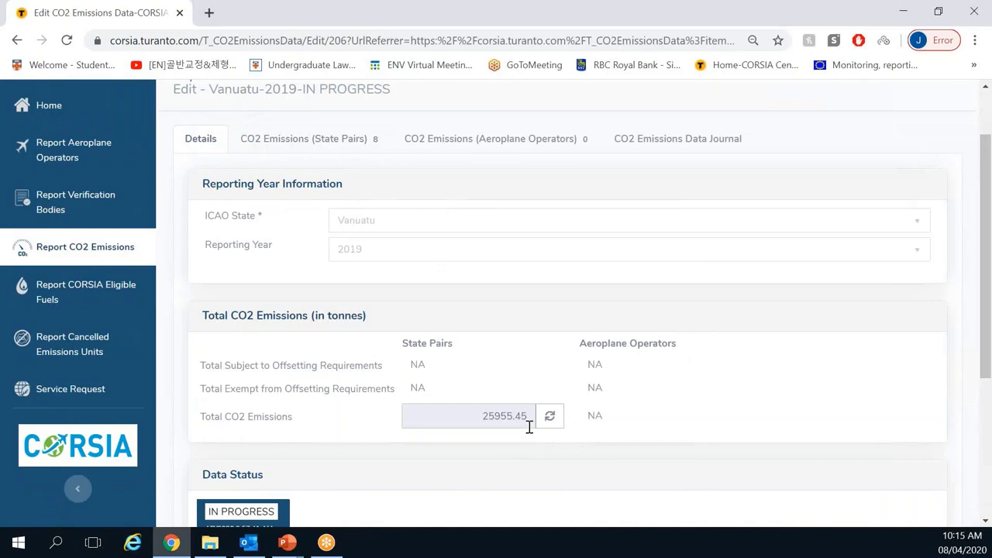
left_click(331, 143)
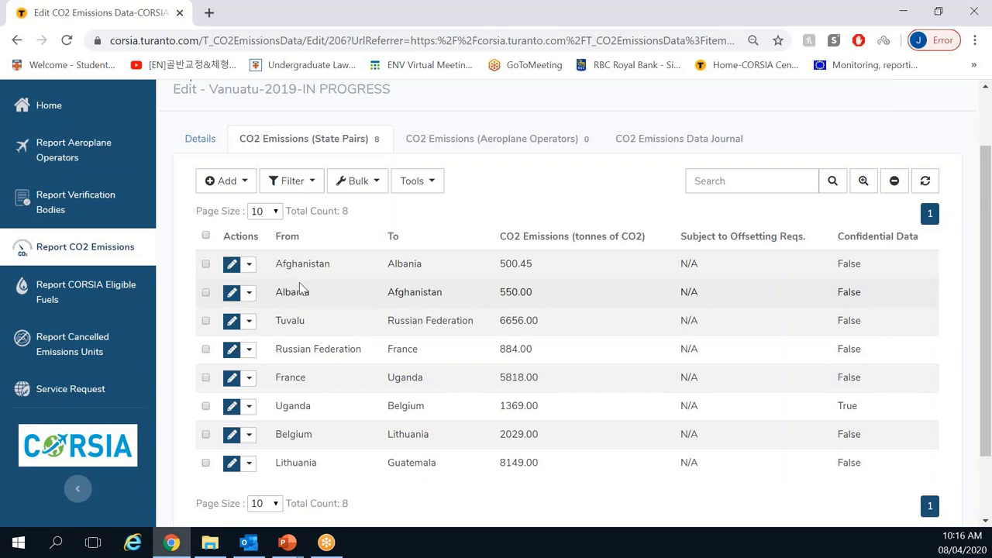
left_click(428, 181)
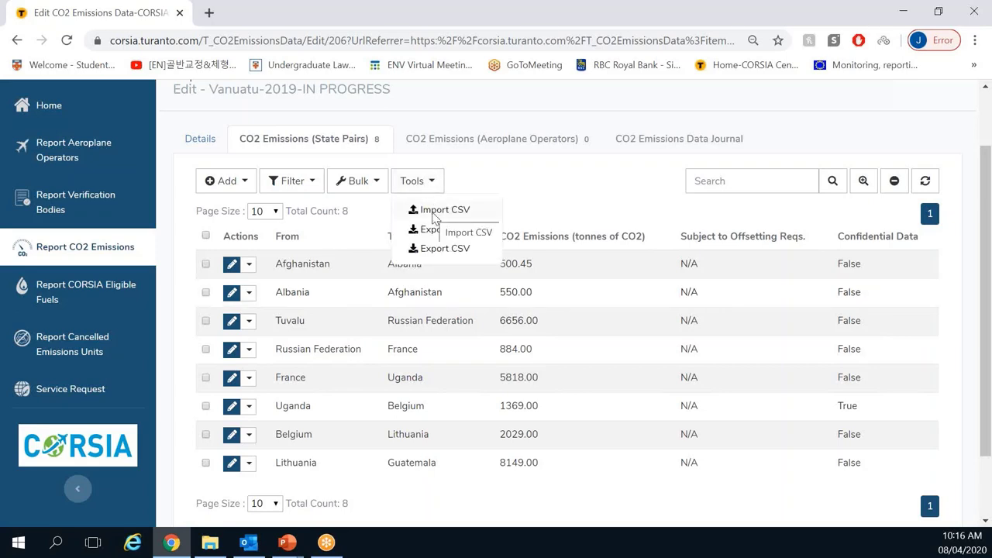
key("Escape")
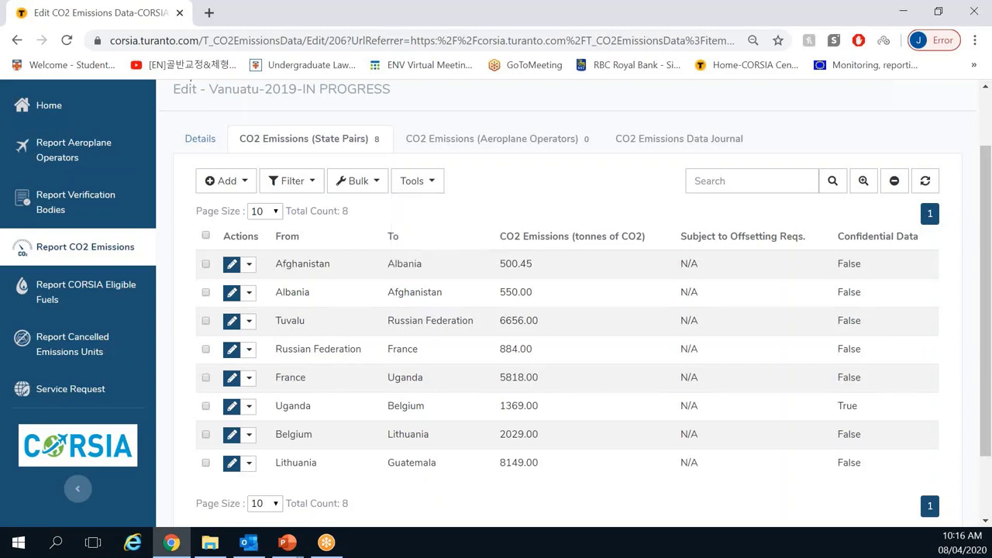
Open 4_2_Demo_err_domestic.csv in Excel and widen columns A to E to read its state pairs
key("super+e")
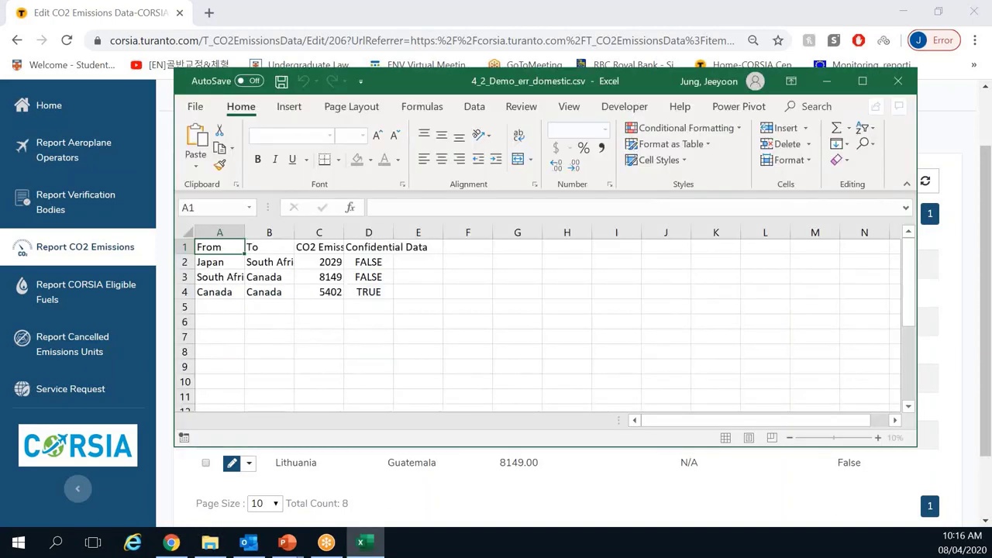
left_click_drag(219, 233, 422, 233)
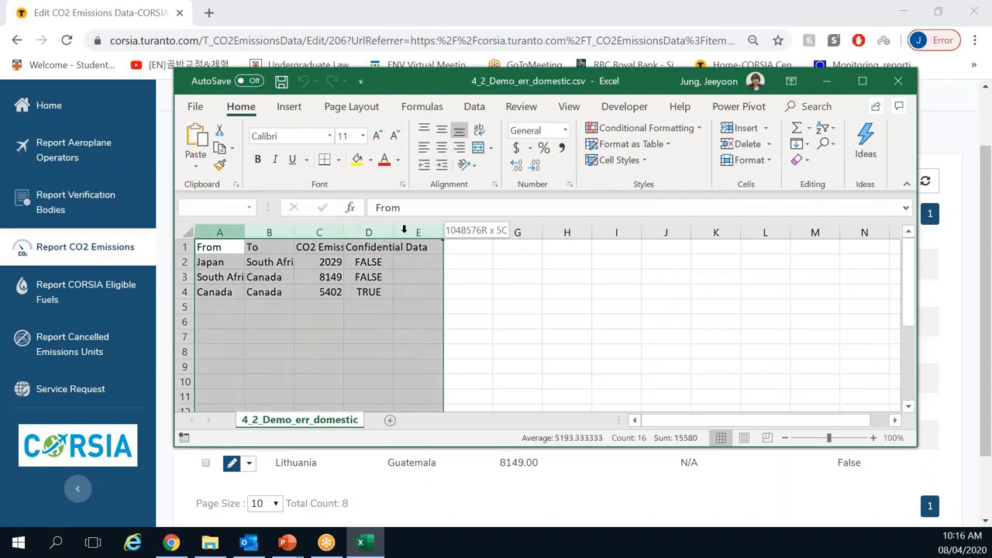
left_click_drag(245, 233, 282, 232)
left_click(310, 276)
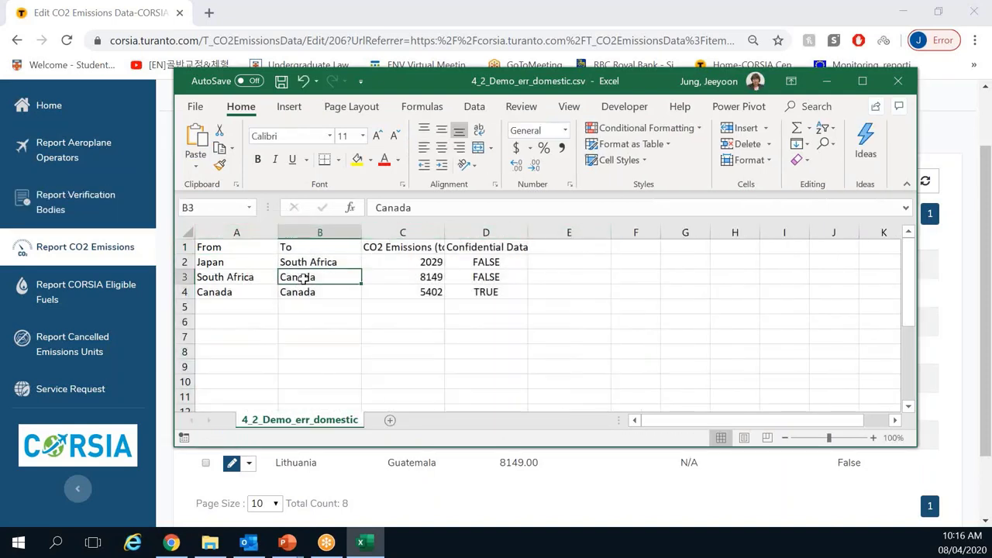
Examine the Japan–South Africa and South Africa–Canada rows, and close the workbook without saving changes
left_click(230, 337)
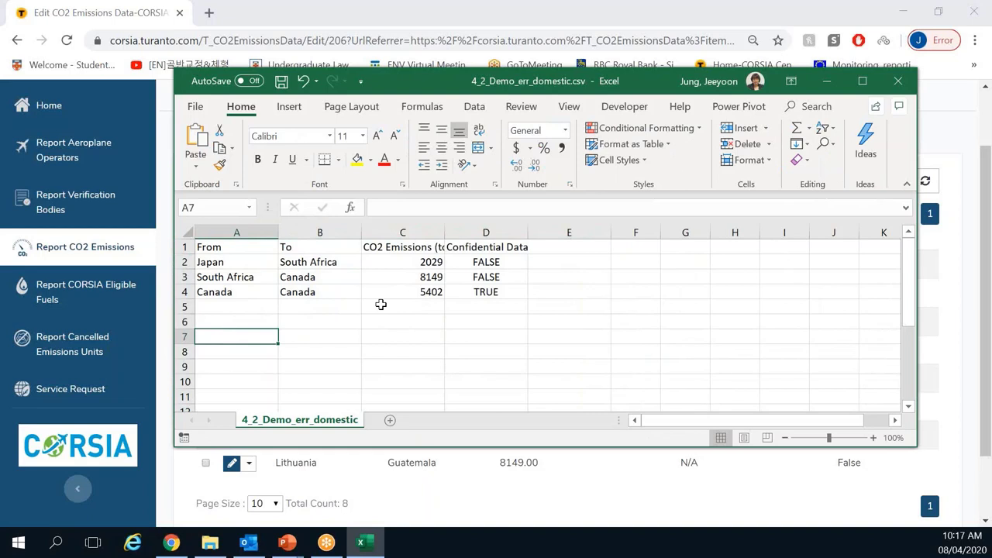
left_click(231, 265)
left_click_drag(231, 266, 525, 279)
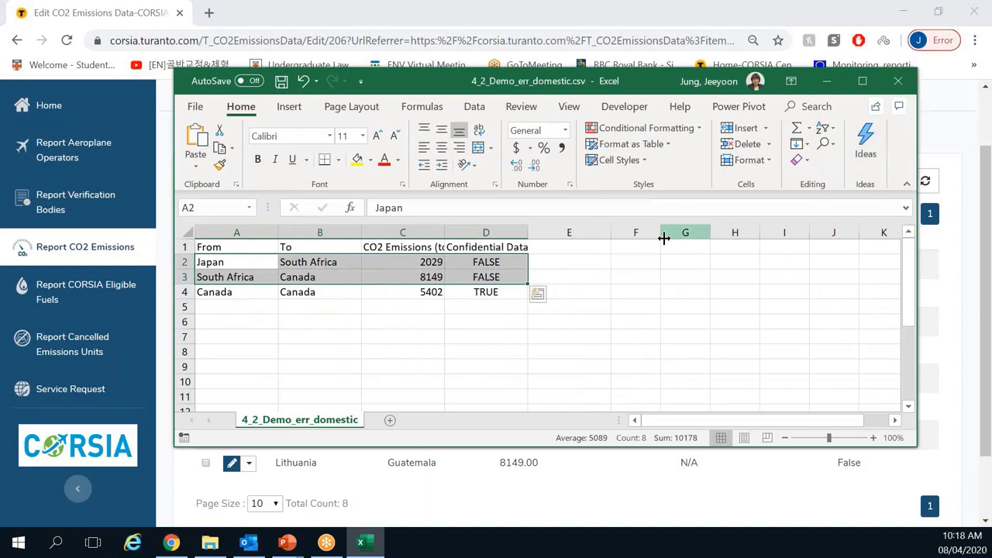
left_click(642, 276)
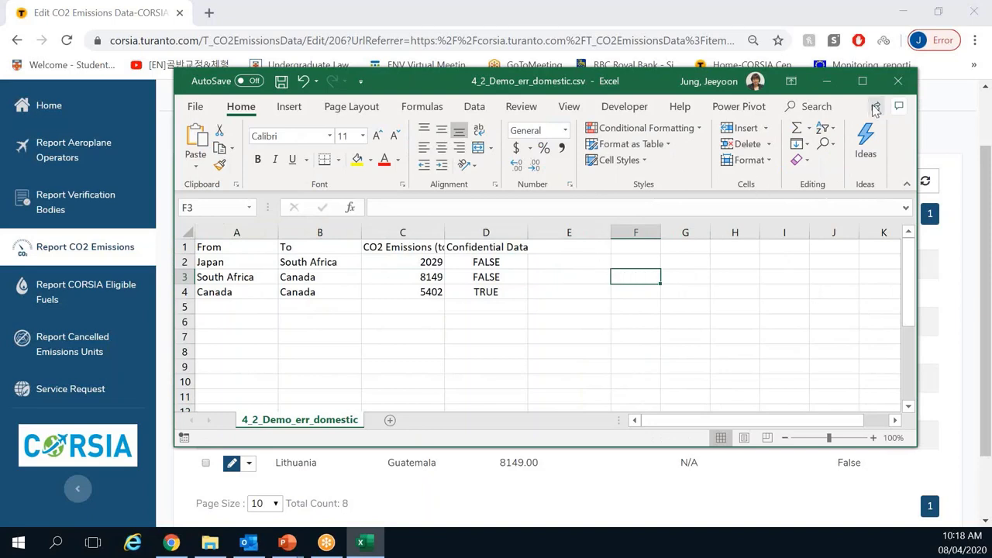
left_click(901, 82)
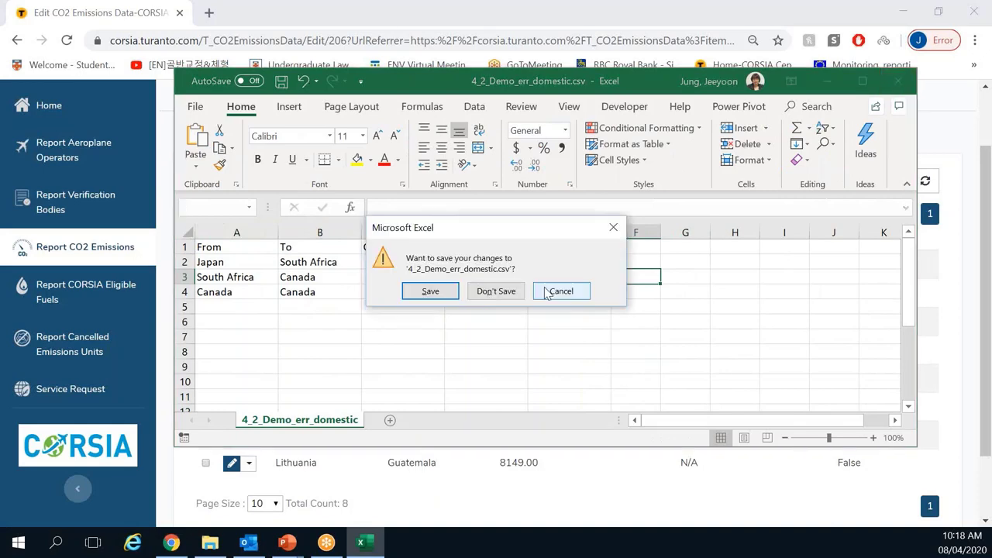
left_click(496, 291)
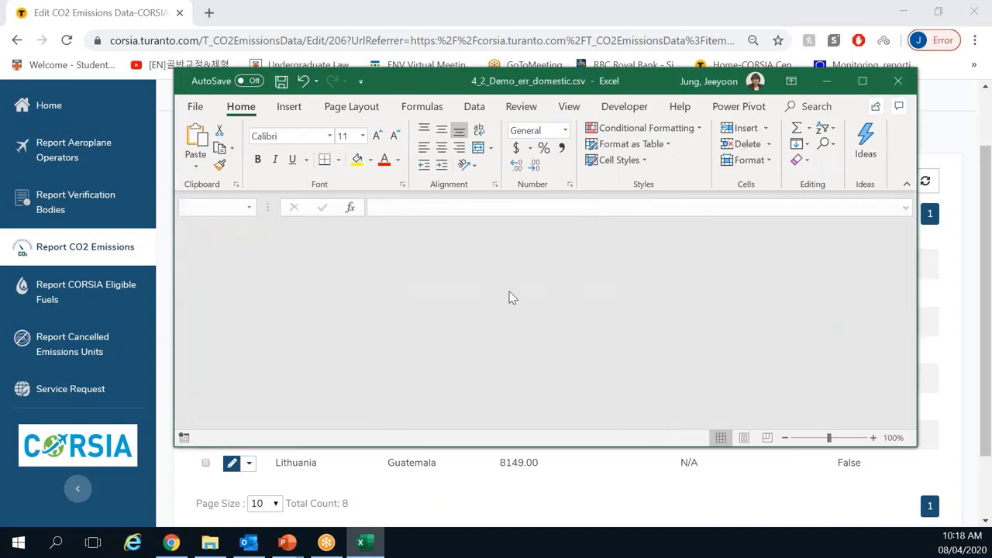
Upload 4_2_Demo_err_domestic.csv from the Pre-Seminar folder to the registry's State Pairs import using the default CO2(SP) Mapping
left_click(401, 186)
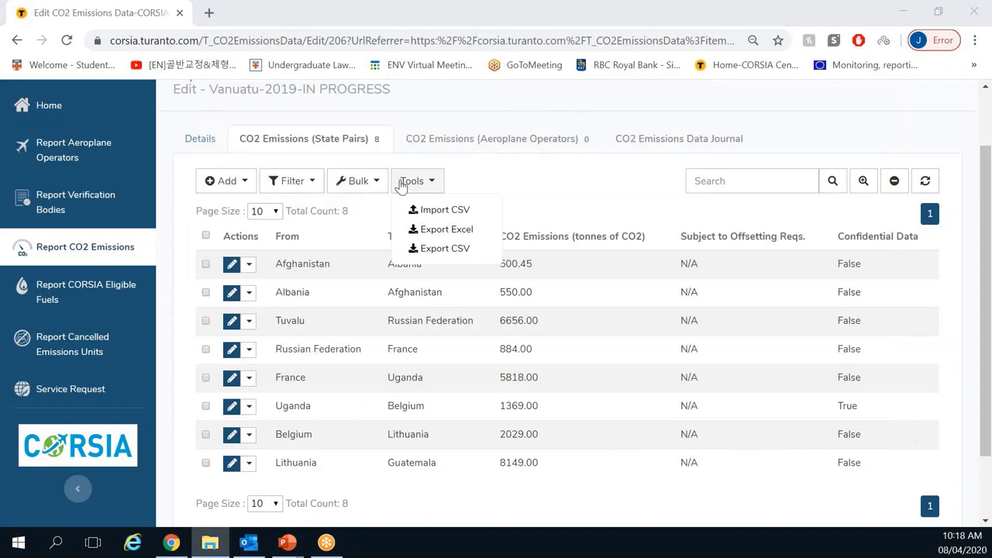
left_click(424, 219)
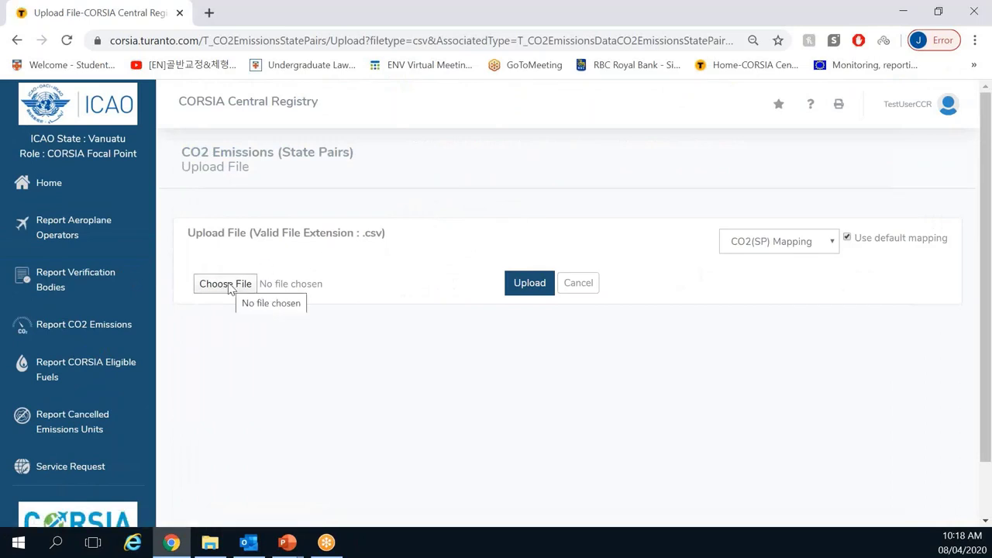
left_click(229, 286)
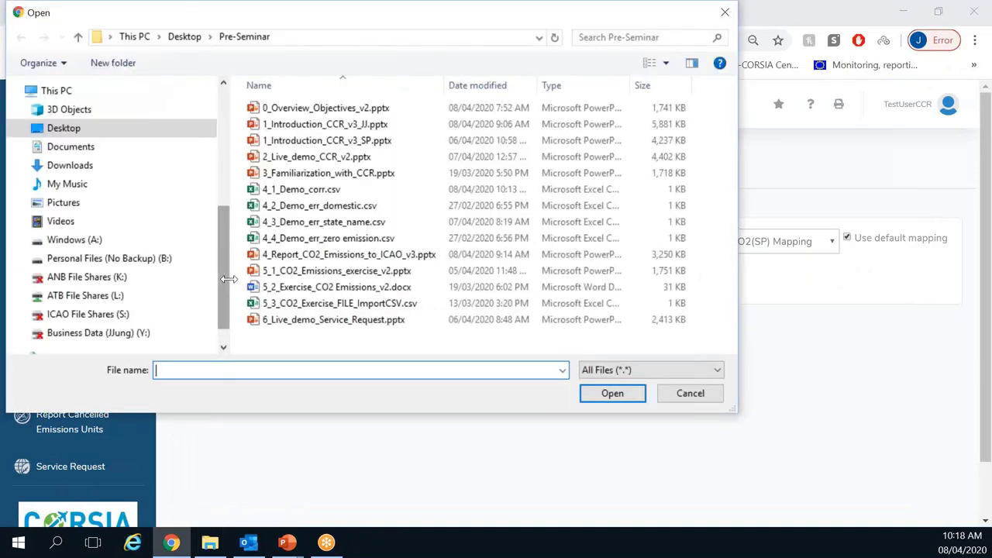
left_click(314, 206)
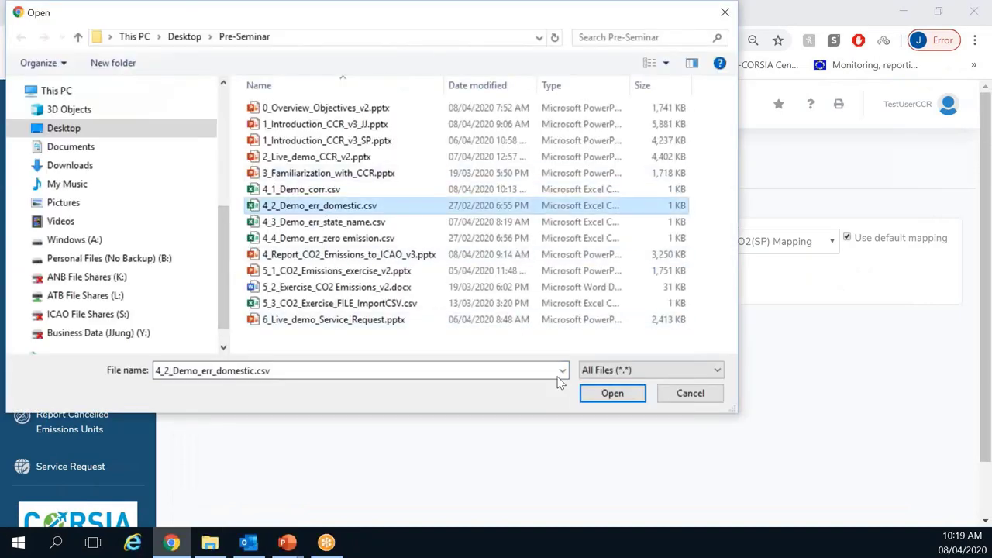
left_click(609, 395)
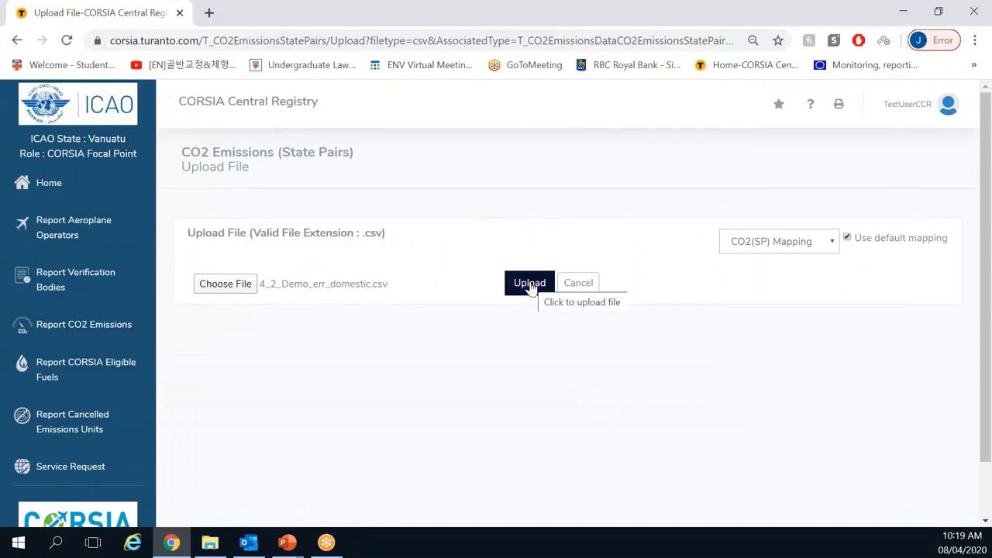
left_click(530, 285)
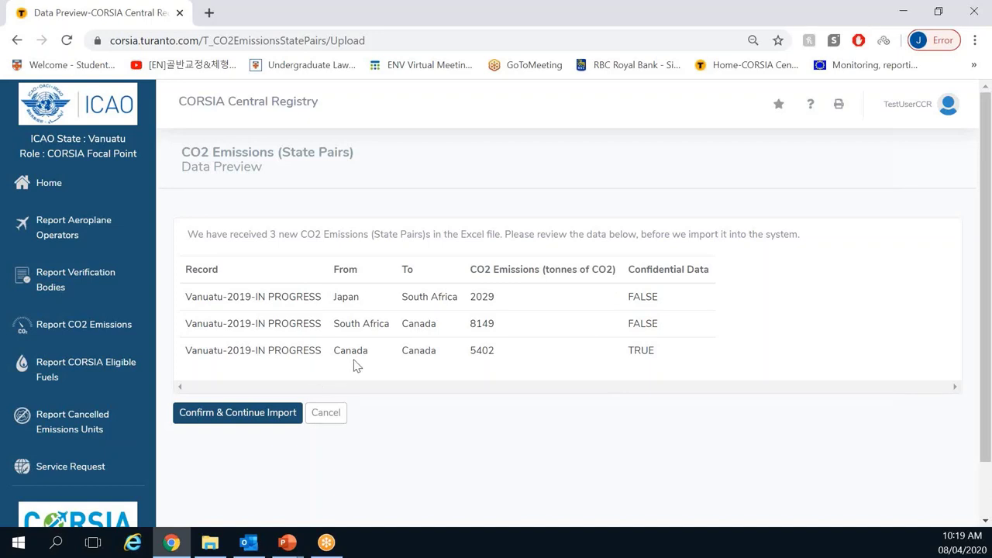
Confirm the import of the previewed domestic demo file and return to the report to check the full State Pairs list
left_click(228, 416)
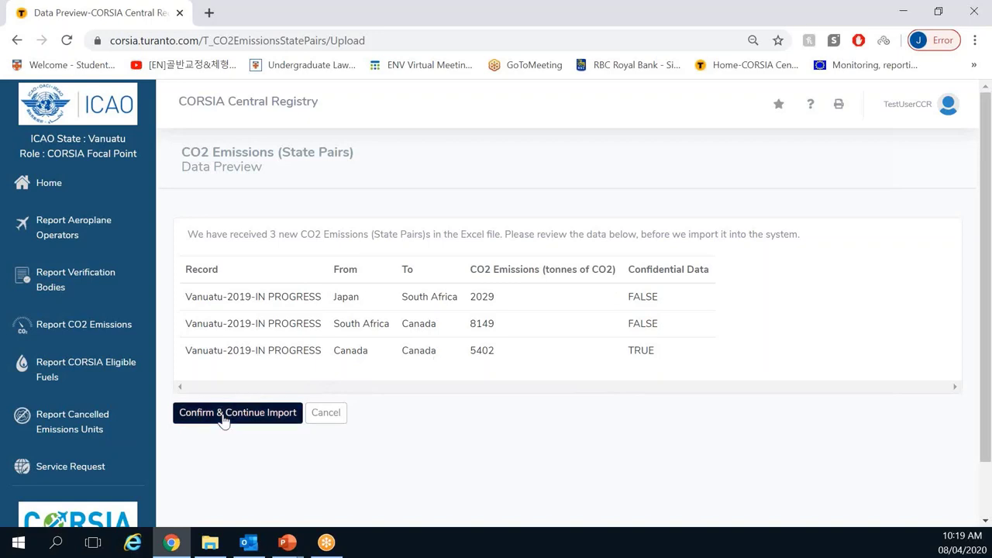
left_click(224, 418)
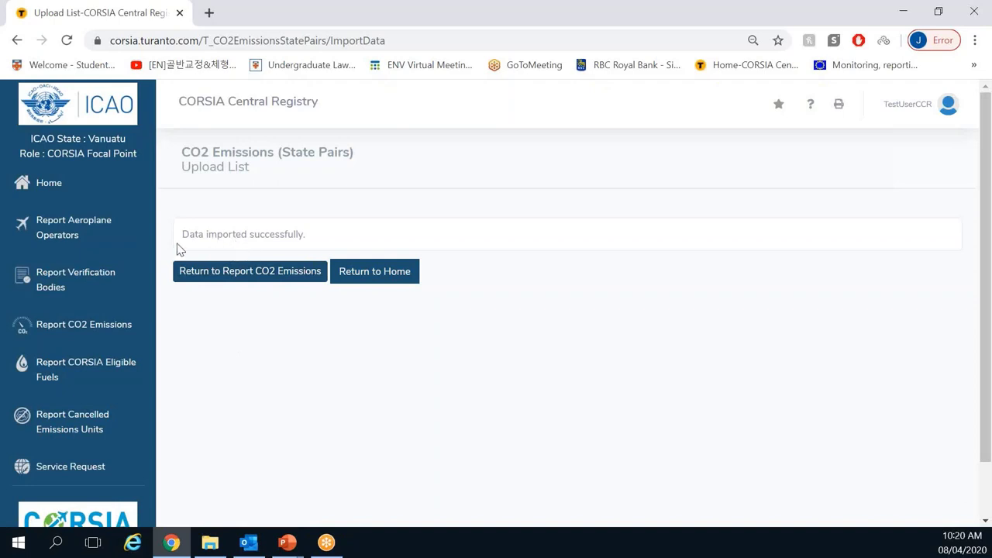
left_click(225, 279)
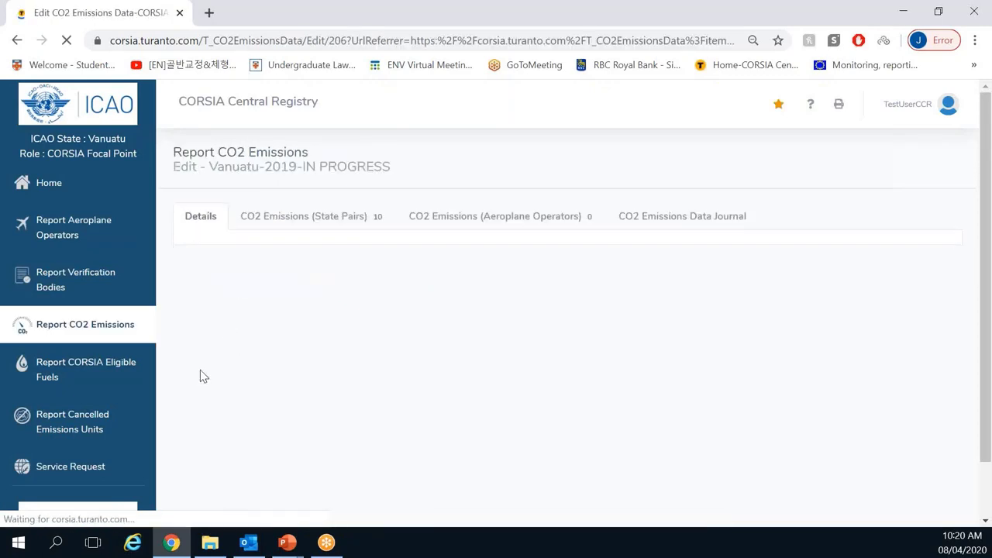
left_click(345, 221)
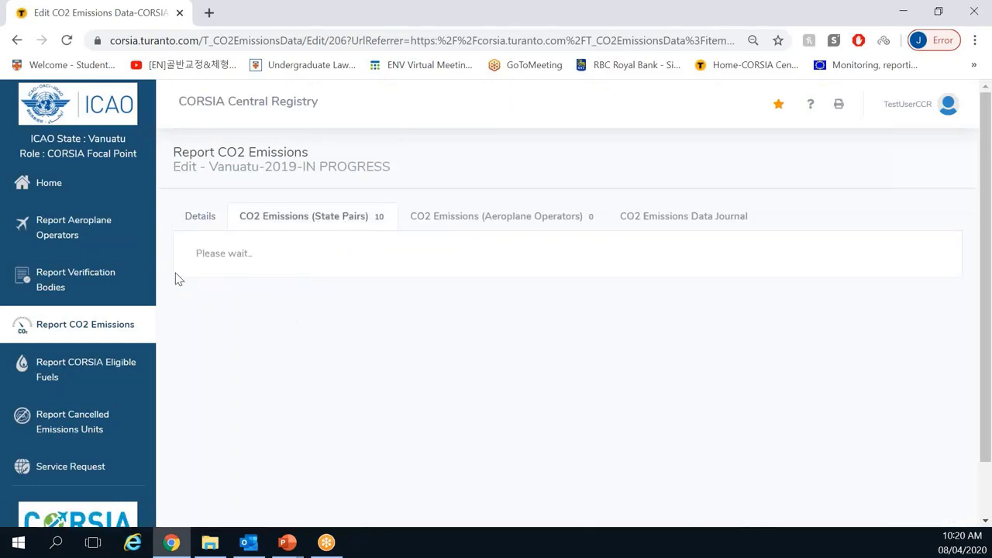
scroll(175, 279, "down", 3)
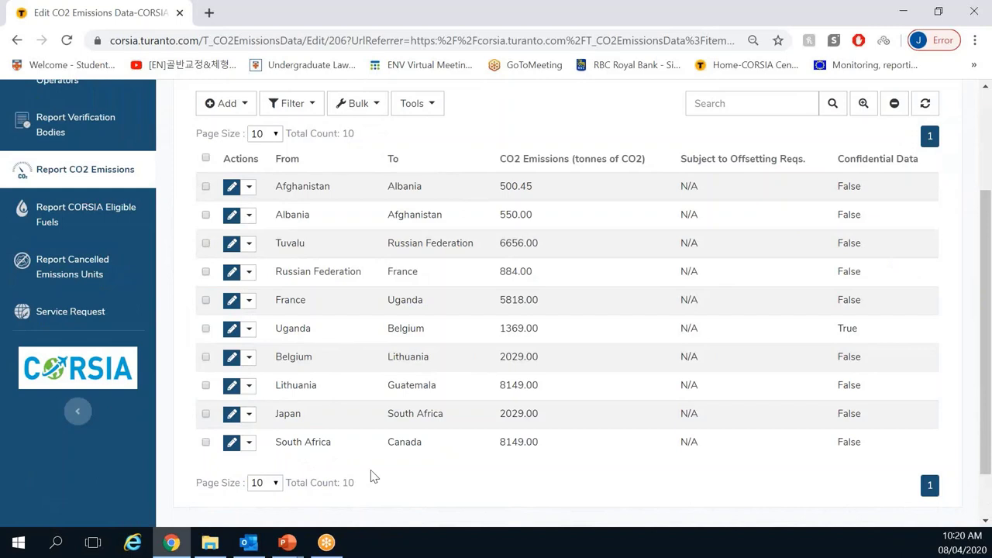
scroll(411, 326, "up", 1)
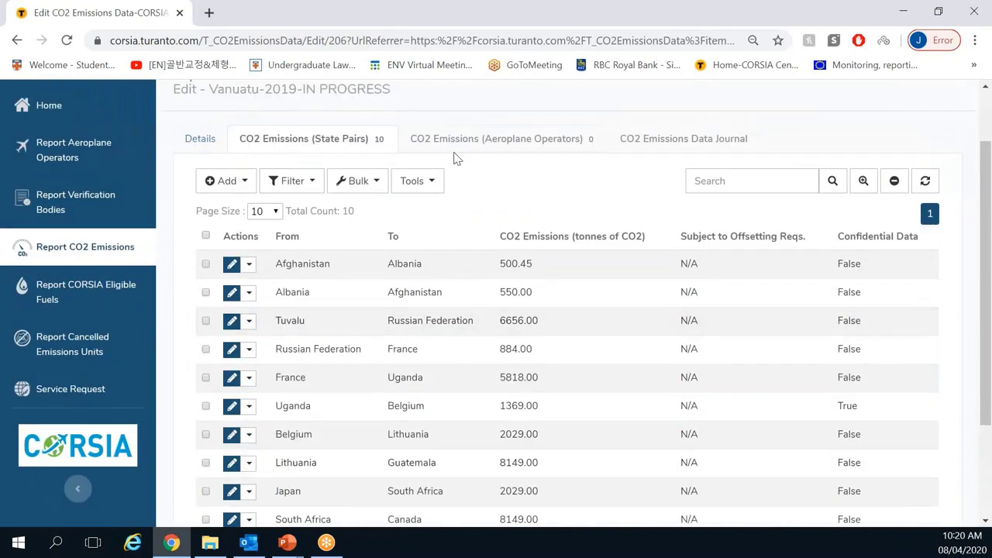
Open 4_3_Demo_err_state_name.csv in Excel, widen columns A to D and examine the Korea entry in the To column
left_click(444, 182)
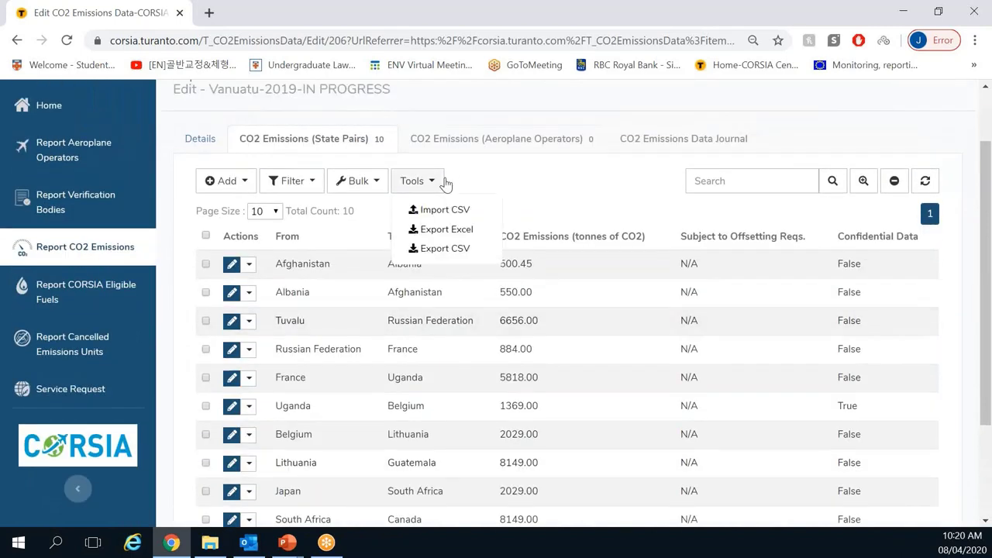
left_click(210, 542)
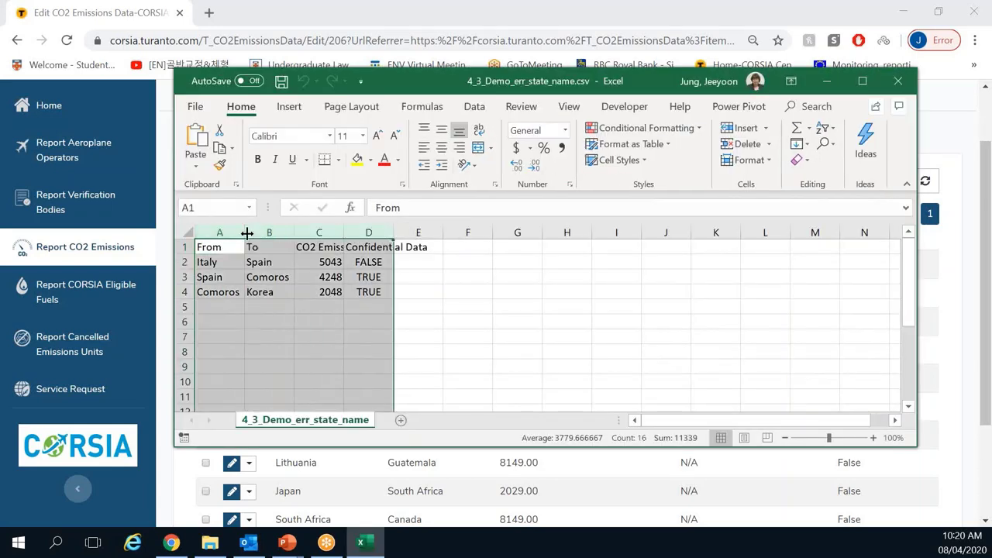
left_click_drag(246, 234, 272, 232)
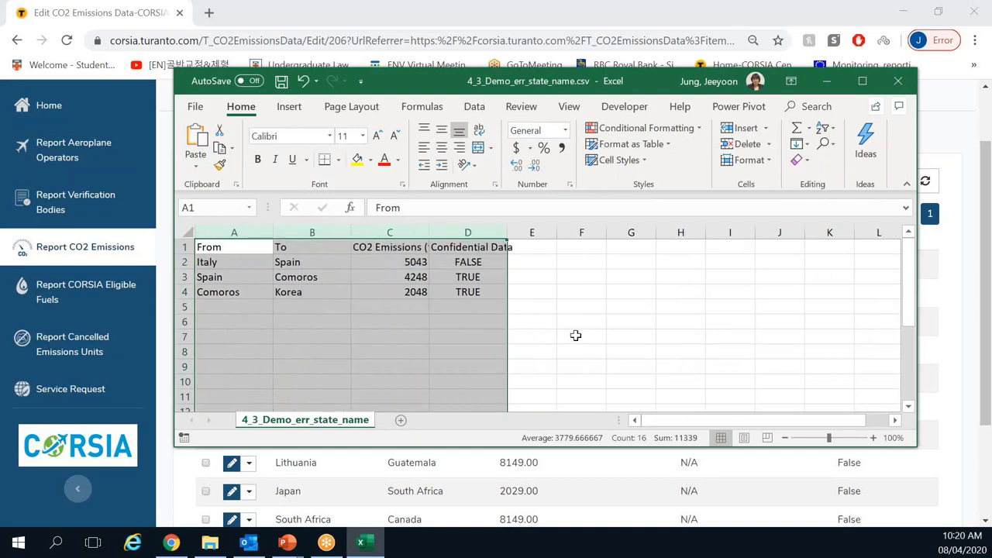
left_click(575, 335)
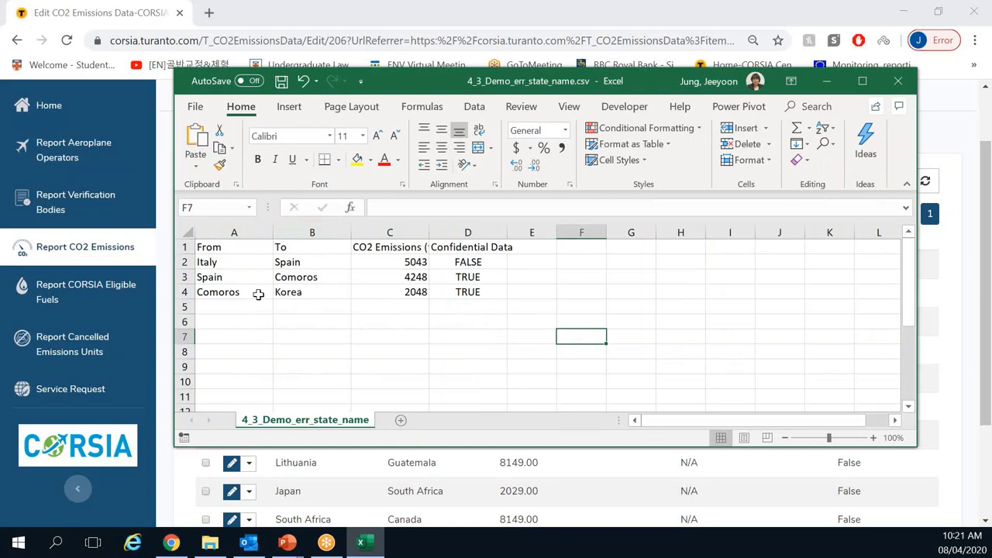
left_click(315, 294)
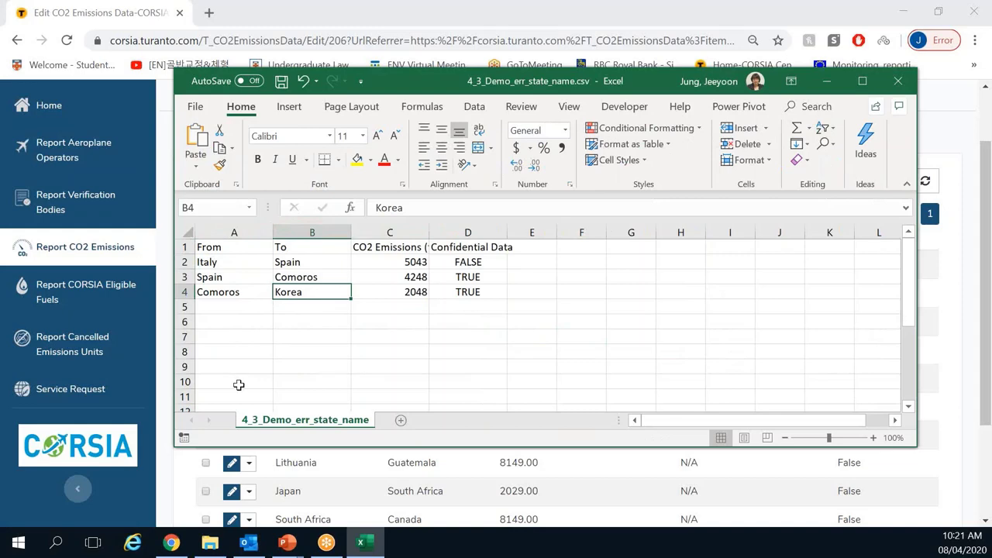
Switch back to the registry and upload 4_3_Demo_err_state_name.csv from the Pre-Seminar folder to the State Pairs import with the default CO2(SP) Mapping
left_click(164, 476)
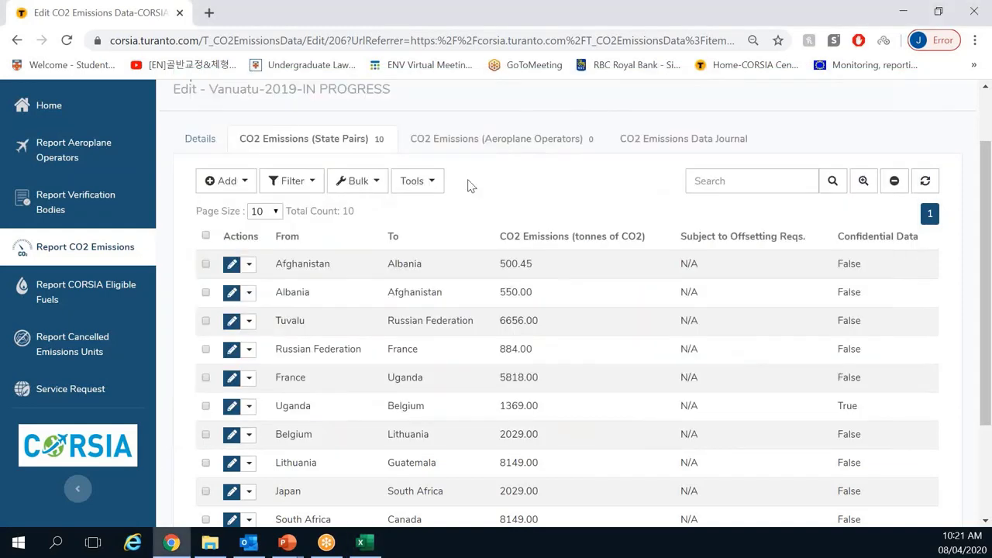
left_click(432, 180)
left_click(435, 211)
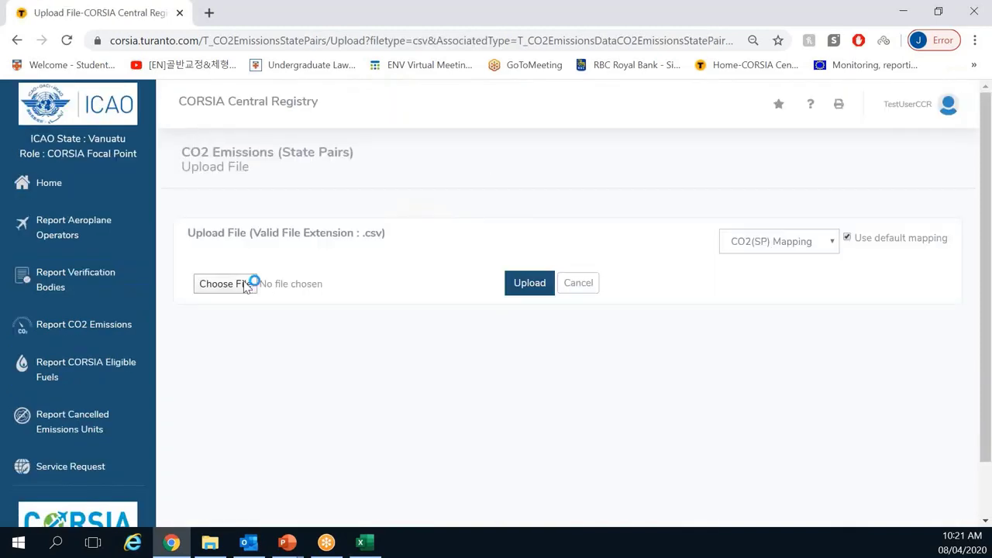
left_click(244, 286)
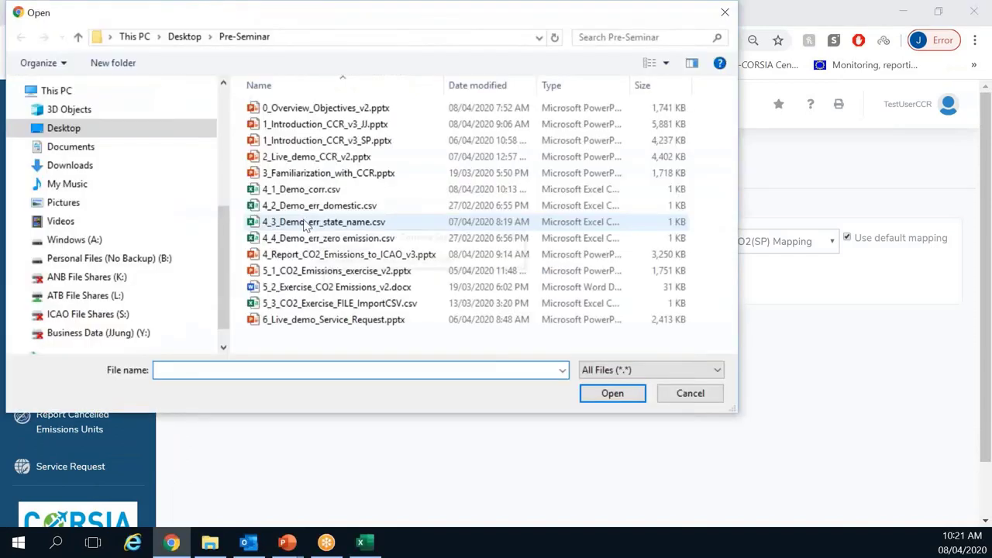
left_click(308, 223)
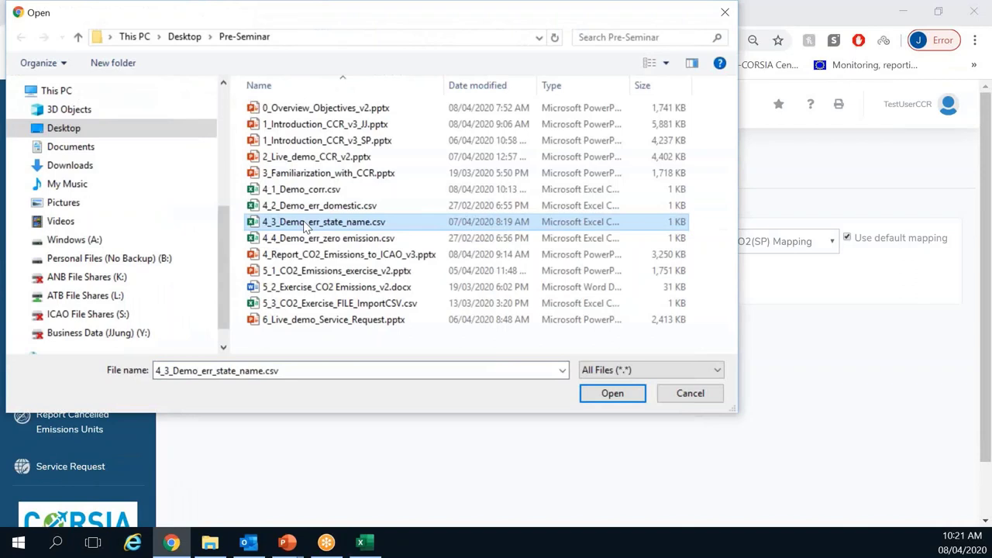
double_click(305, 223)
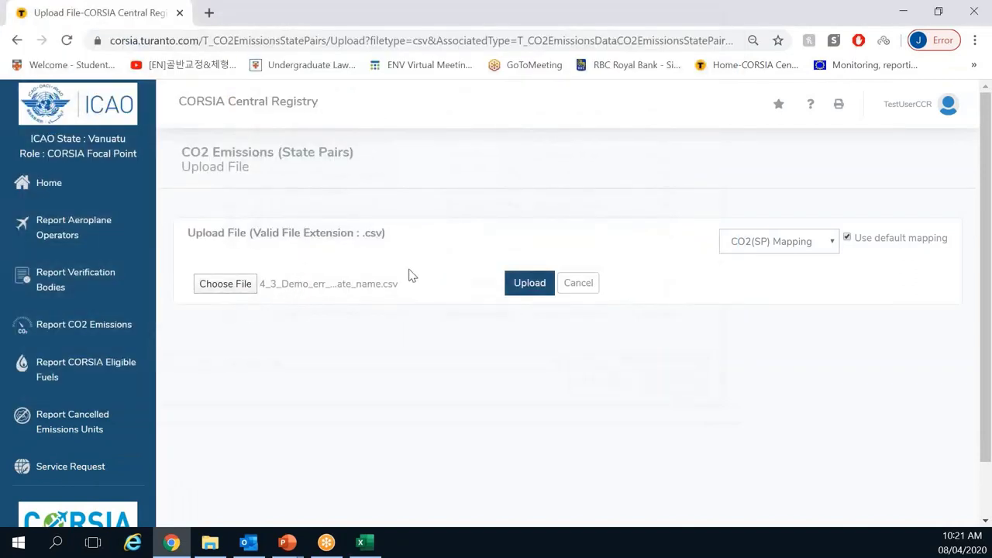
left_click(528, 285)
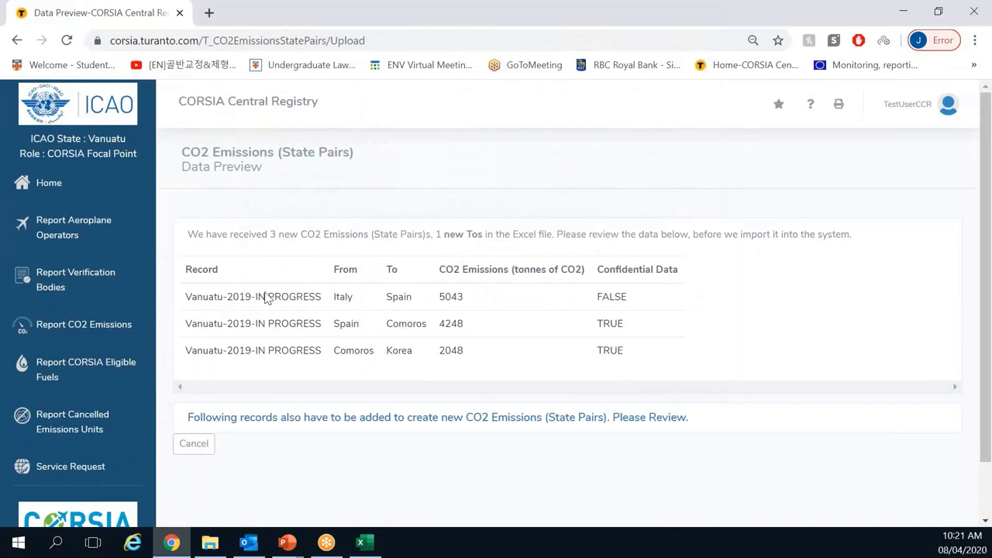
Review the new To records flagged in the state-name file's data preview and cancel that import
scroll(267, 310, "down", 2)
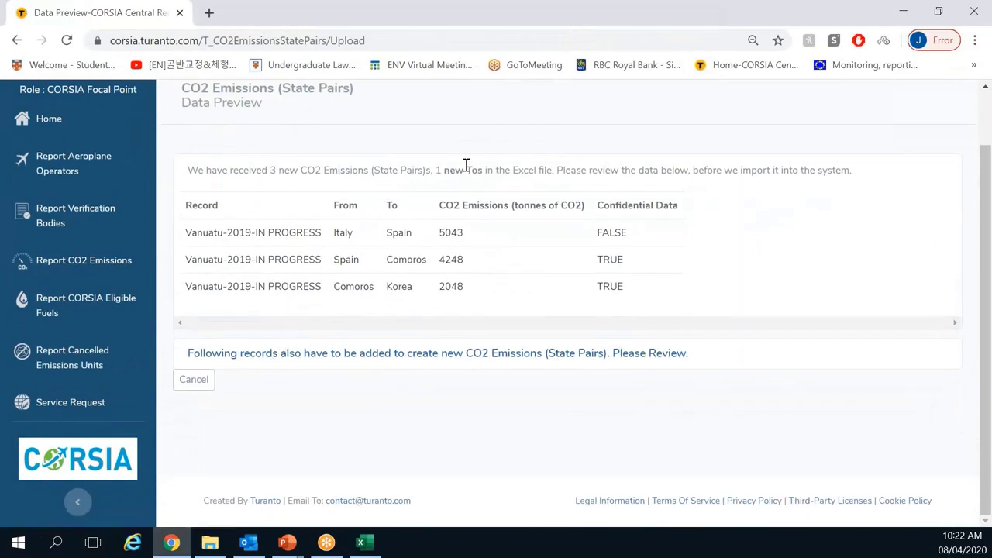
left_click_drag(436, 171, 554, 173)
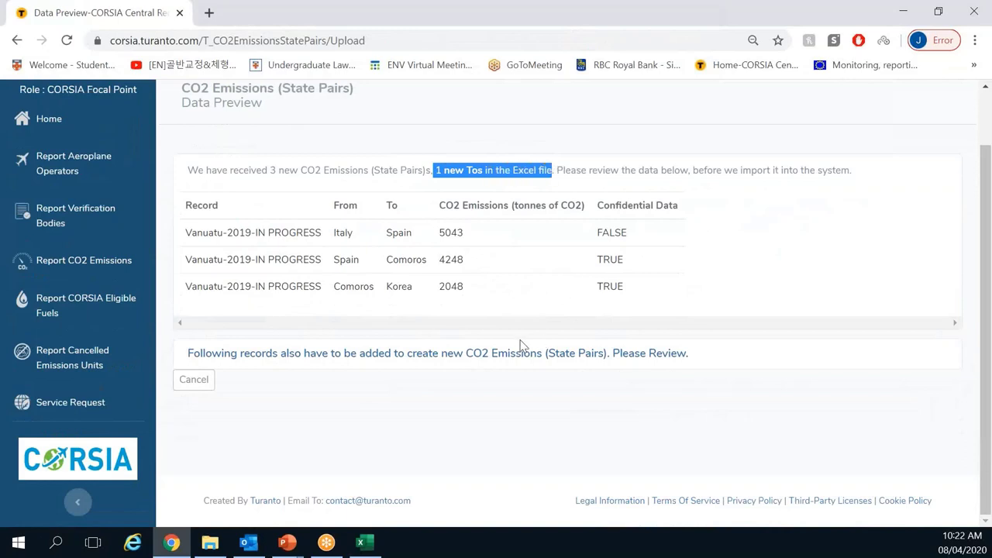
left_click(447, 359)
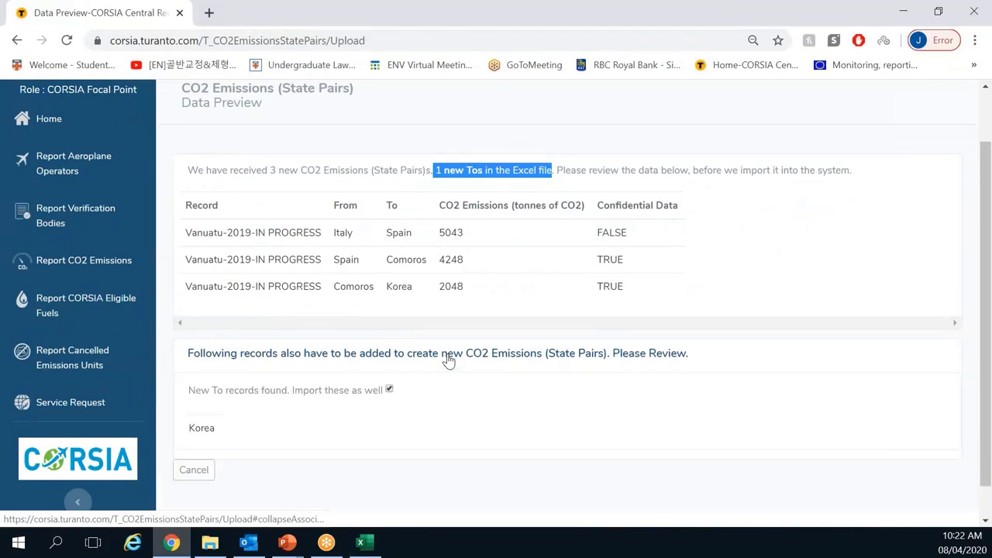
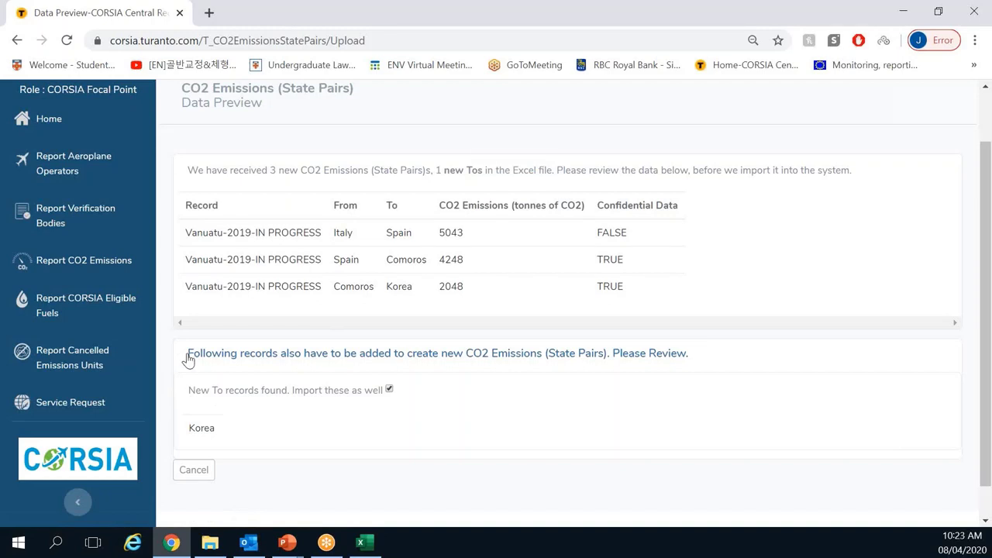
left_click(194, 478)
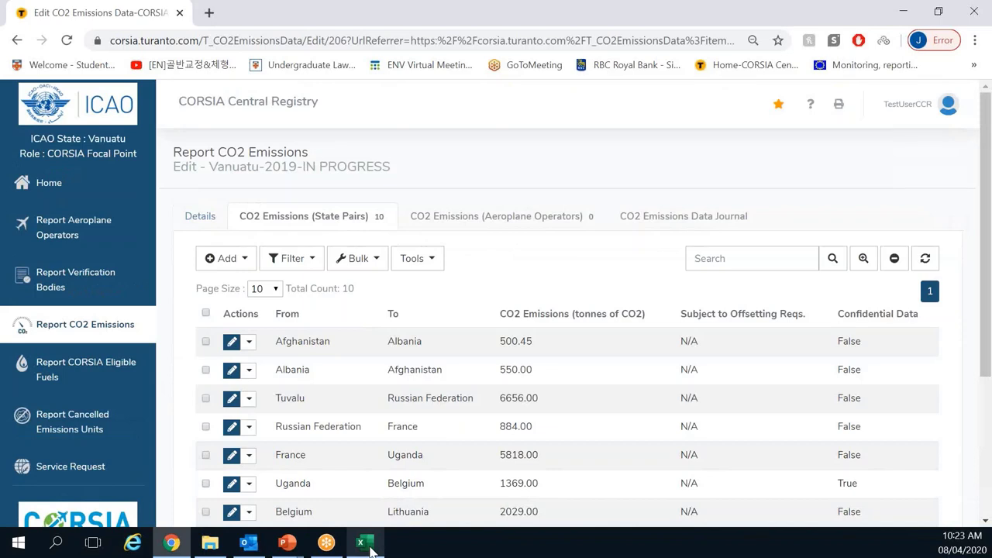
In Excel, change cell B4 of 4_3_Demo_err_state_name.csv to Republic of Korea, then save and close the file
left_click(366, 544)
left_click(287, 292)
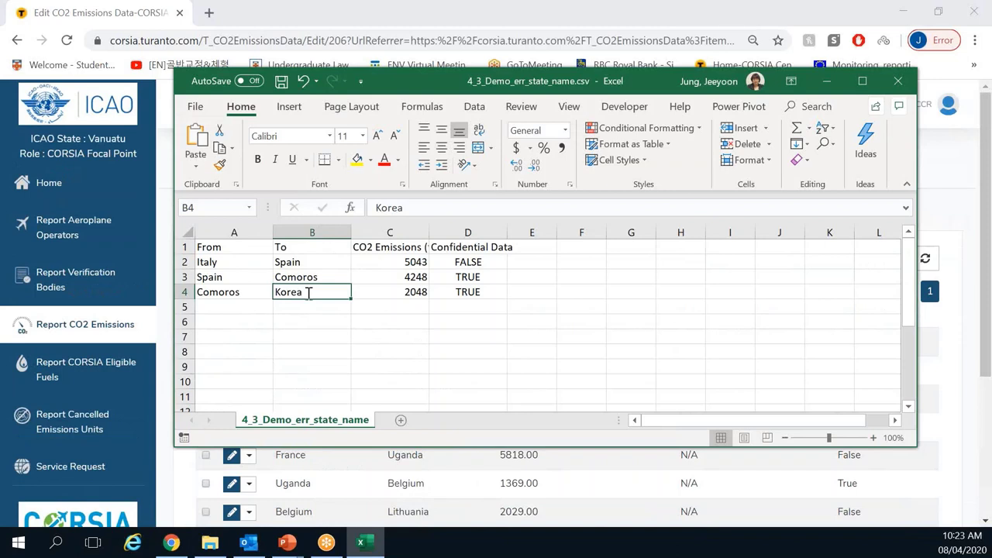
type("Republic of K")
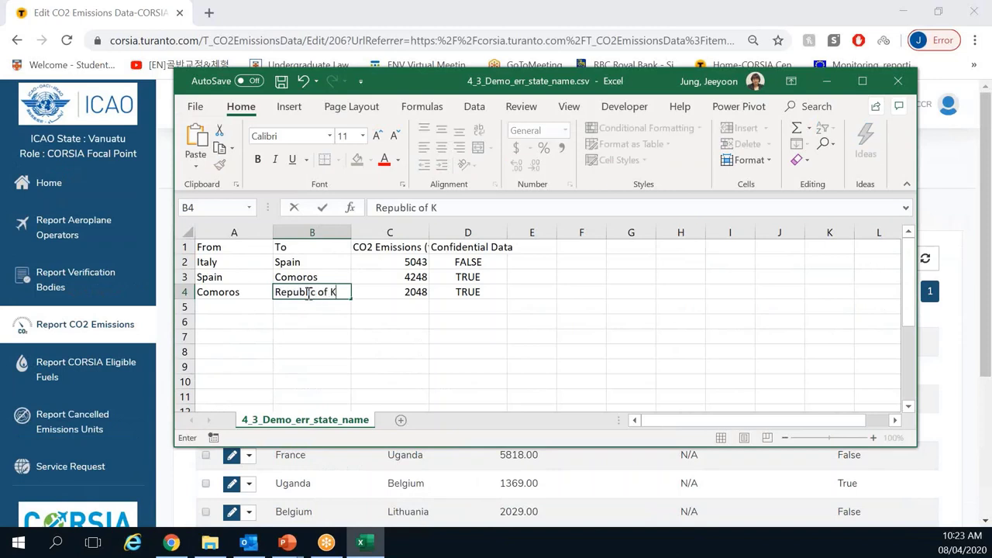
type("orea")
left_click(395, 279)
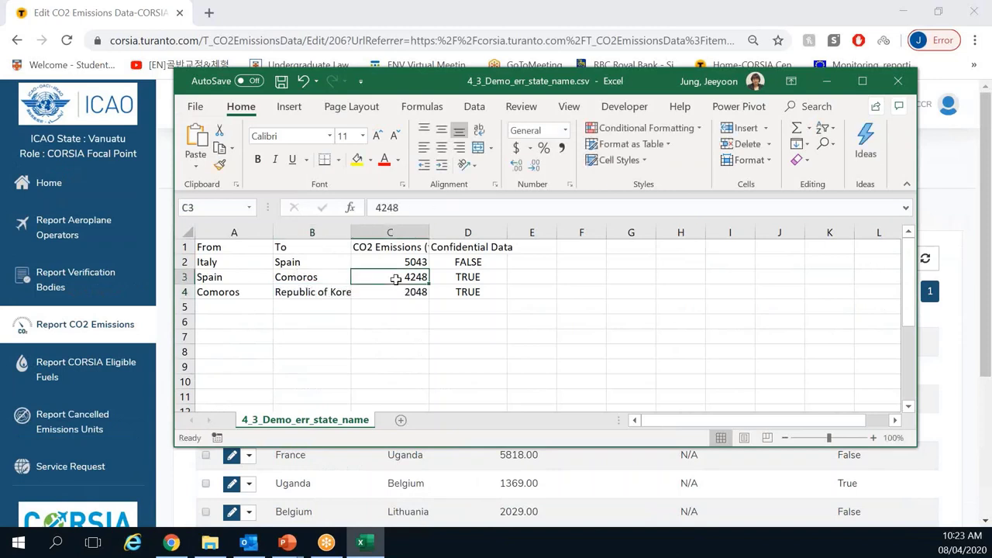
left_click(281, 82)
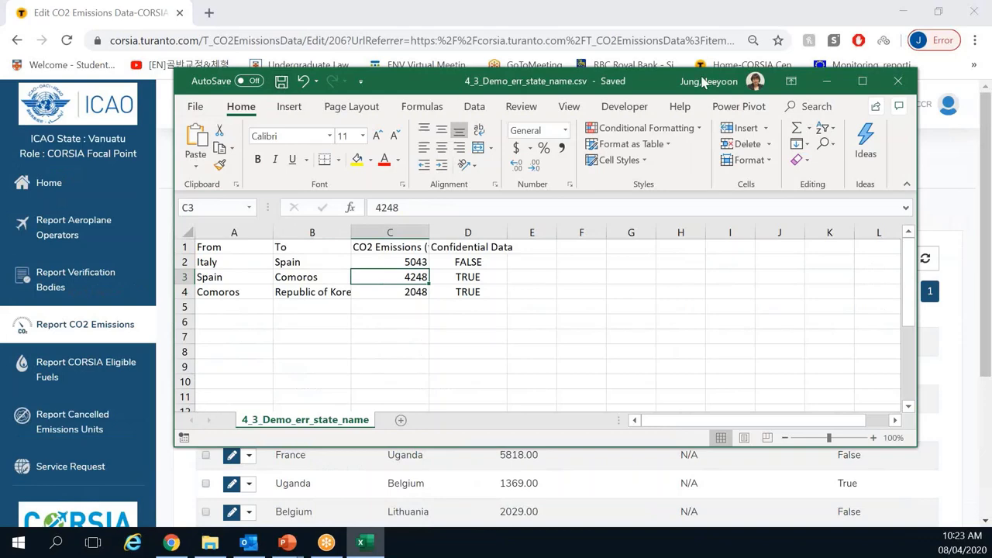
left_click(898, 82)
left_click(898, 82)
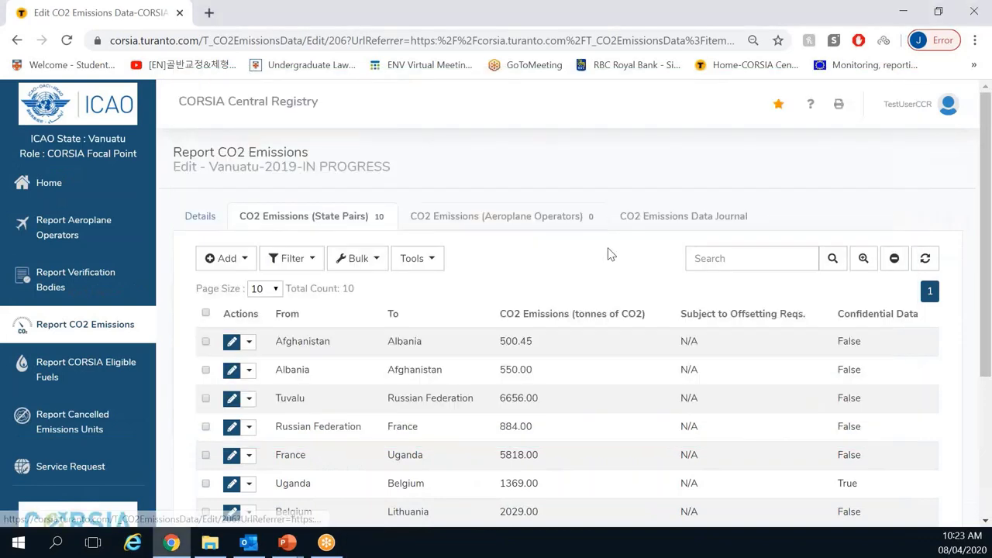
Import the corrected 4_3_Demo_err_state_name.csv from the Pre-Seminar folder into State Pairs with the default CO2(SP) Mapping and return to the report
left_click(413, 258)
left_click(422, 289)
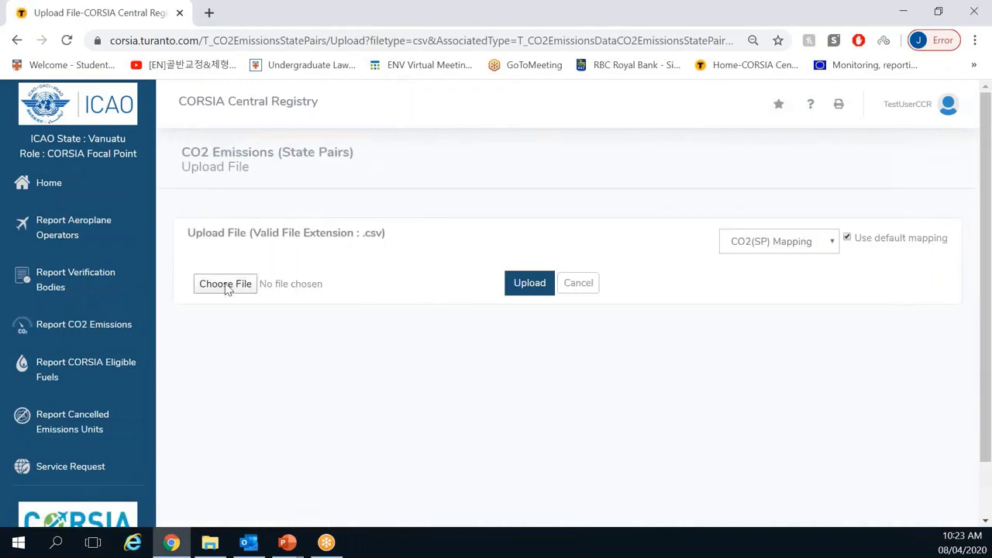
left_click(227, 286)
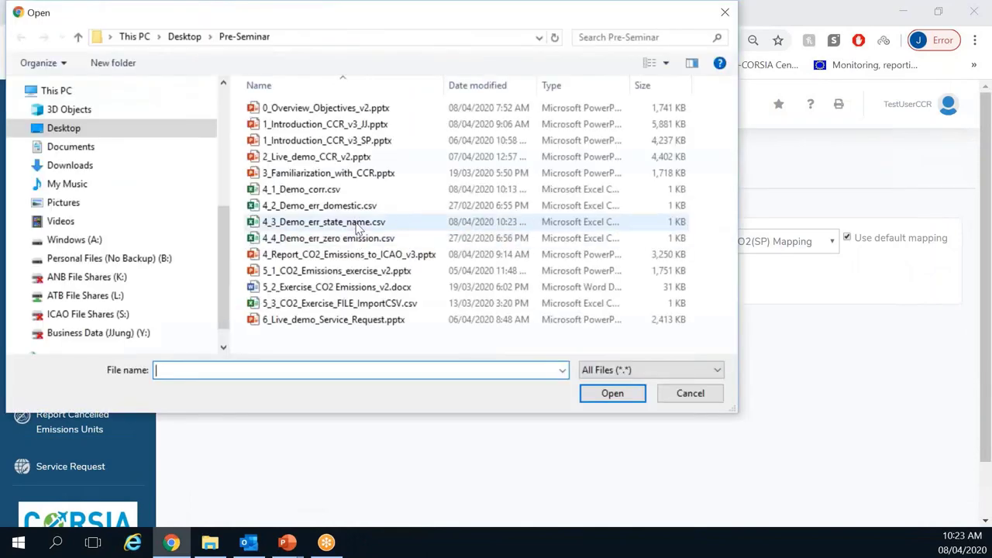
double_click(358, 223)
left_click(527, 283)
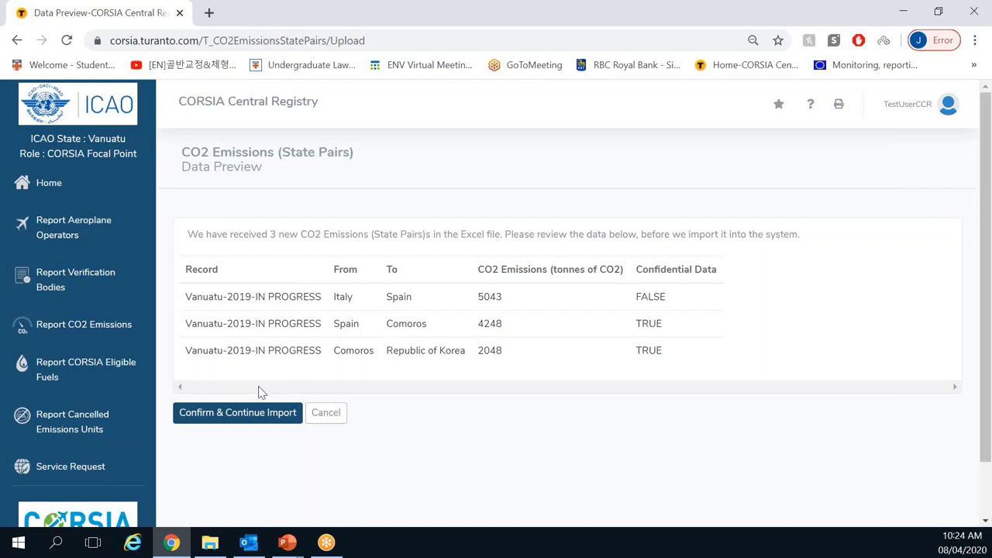
left_click(232, 418)
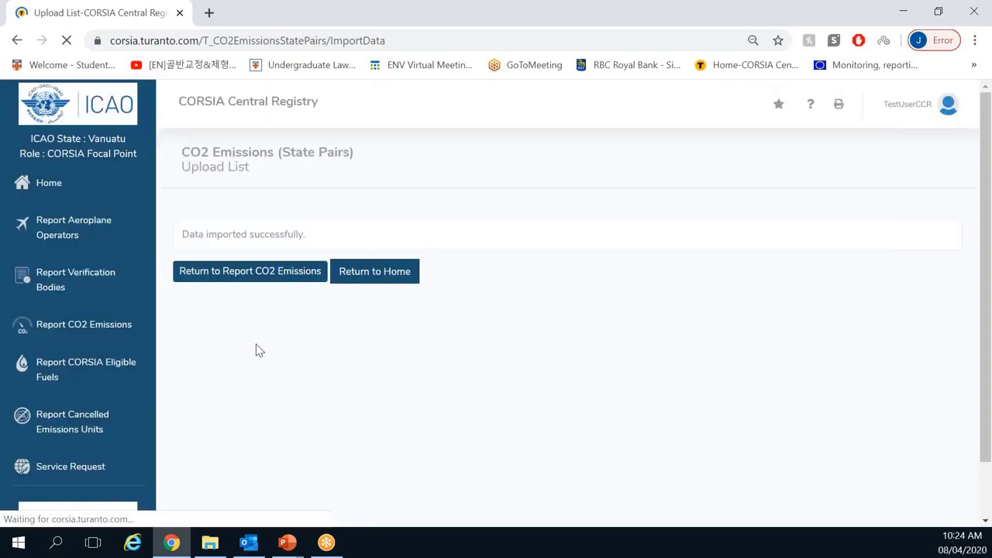
left_click(249, 277)
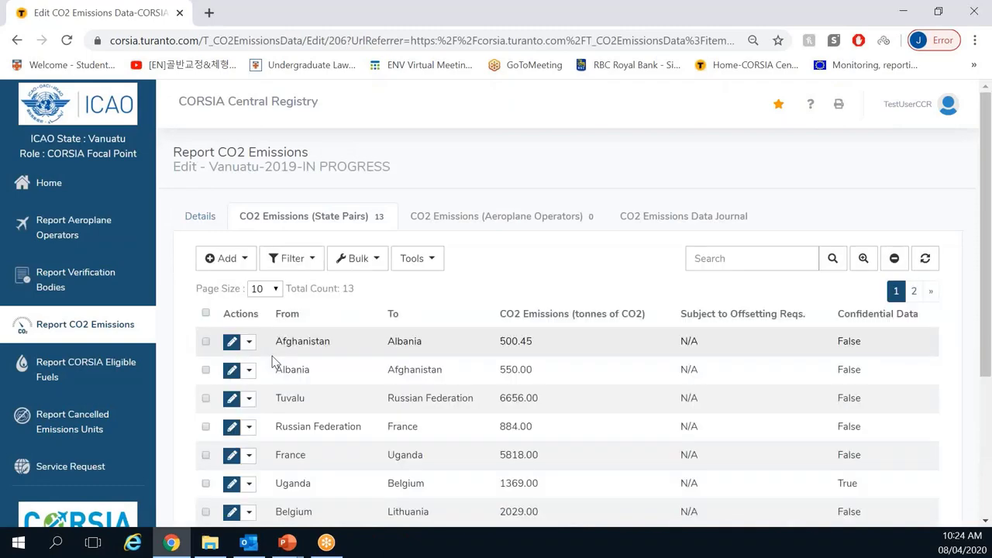
Set the State Pairs list's page size to 50 and check the newly imported rows
scroll(272, 362, "down", 5)
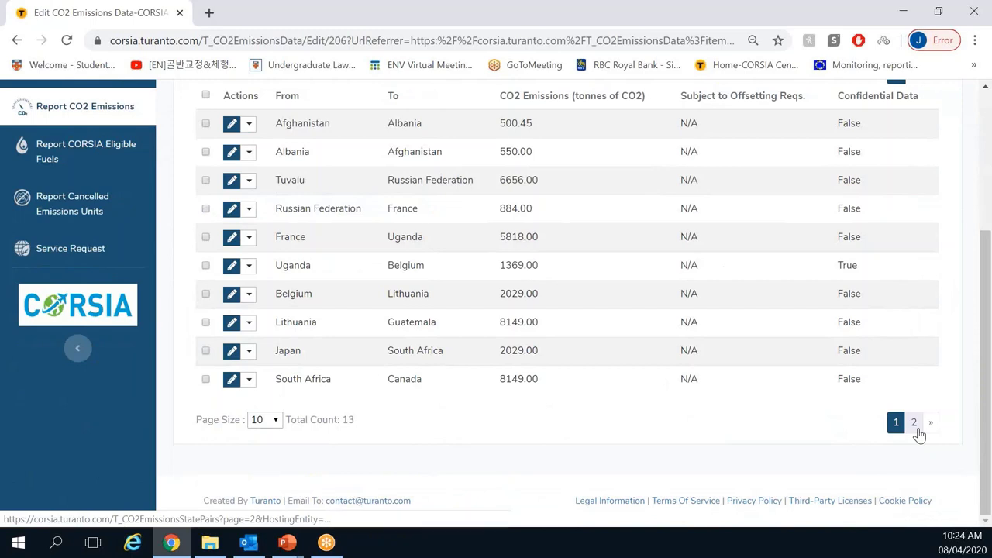
left_click(265, 419)
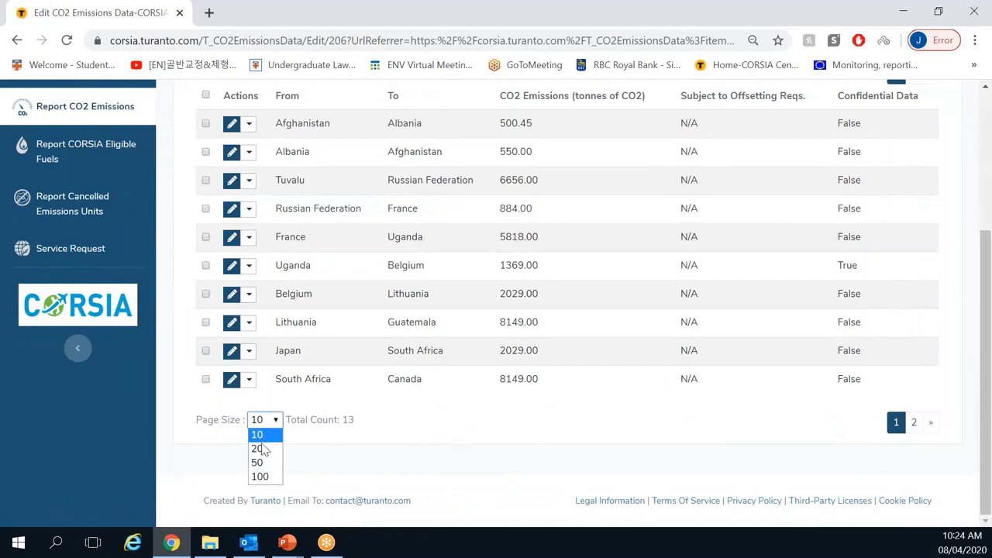
left_click(267, 463)
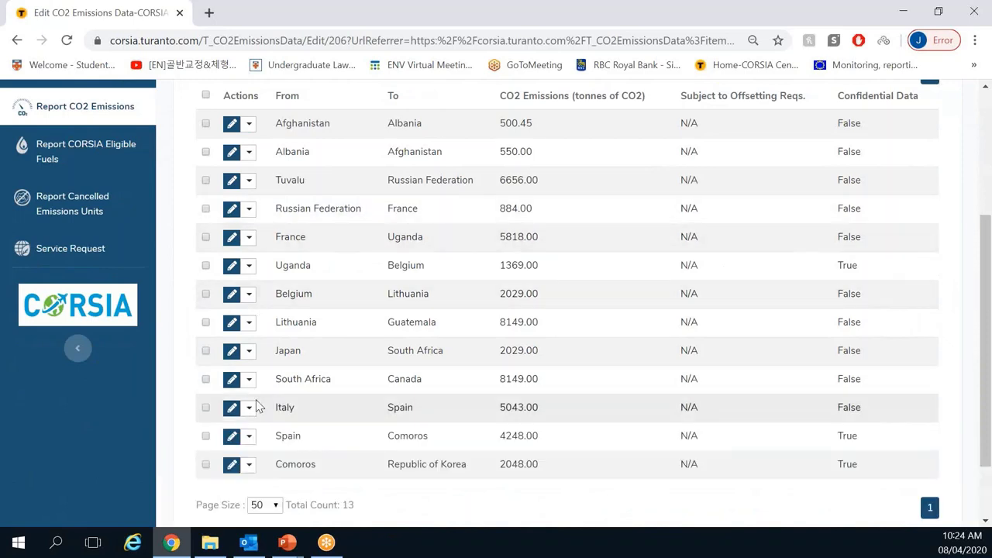
scroll(258, 406, "up", 2)
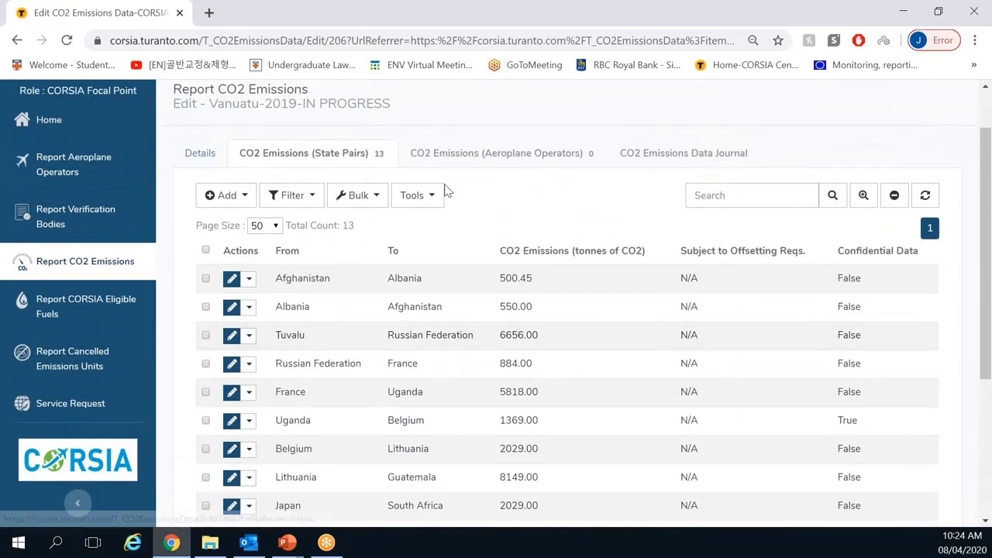
Open 4_4_Demo_err_zero emission.csv in Excel, widen columns A to D and examine the Japan to Kenya emissions value in C6
left_click(418, 196)
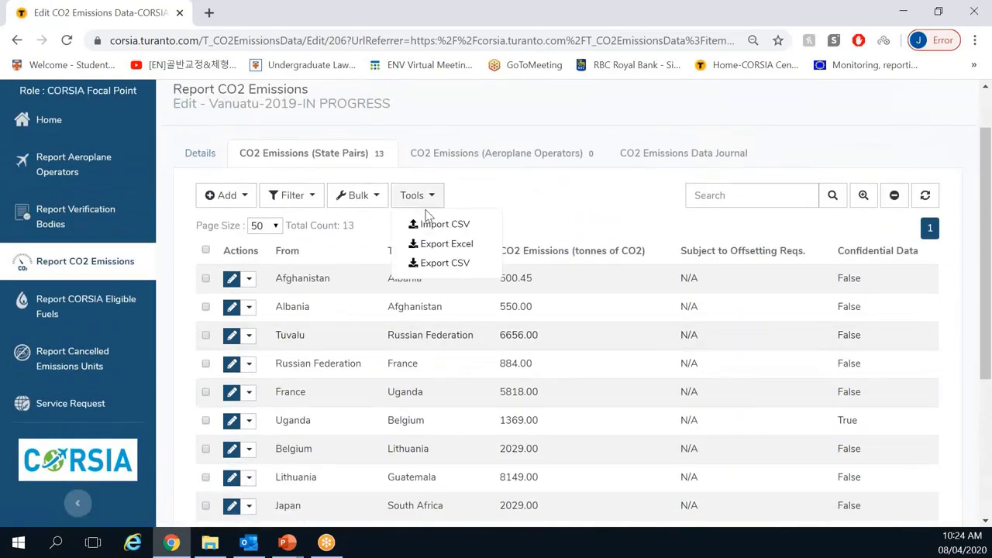
left_click(310, 279)
left_click(209, 545)
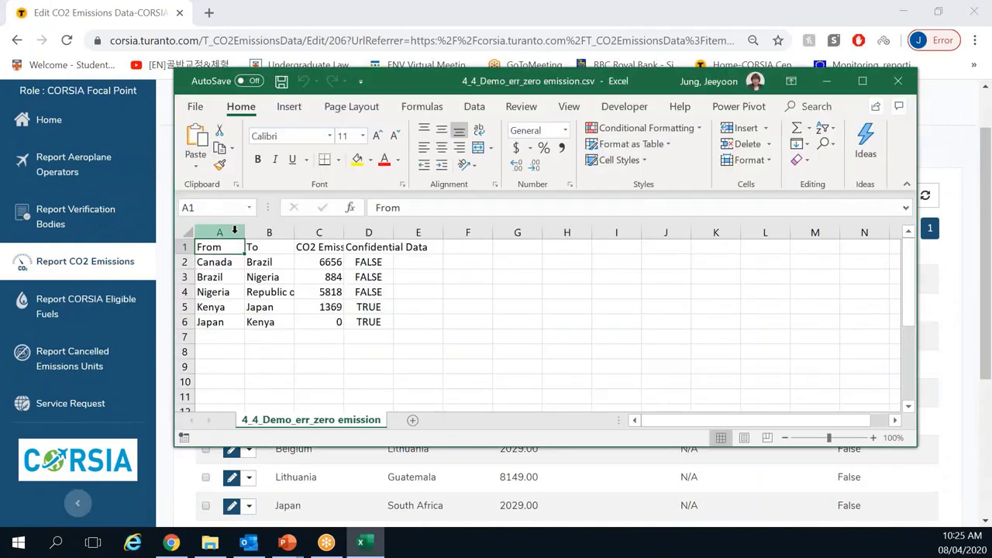
left_click_drag(220, 232, 376, 225)
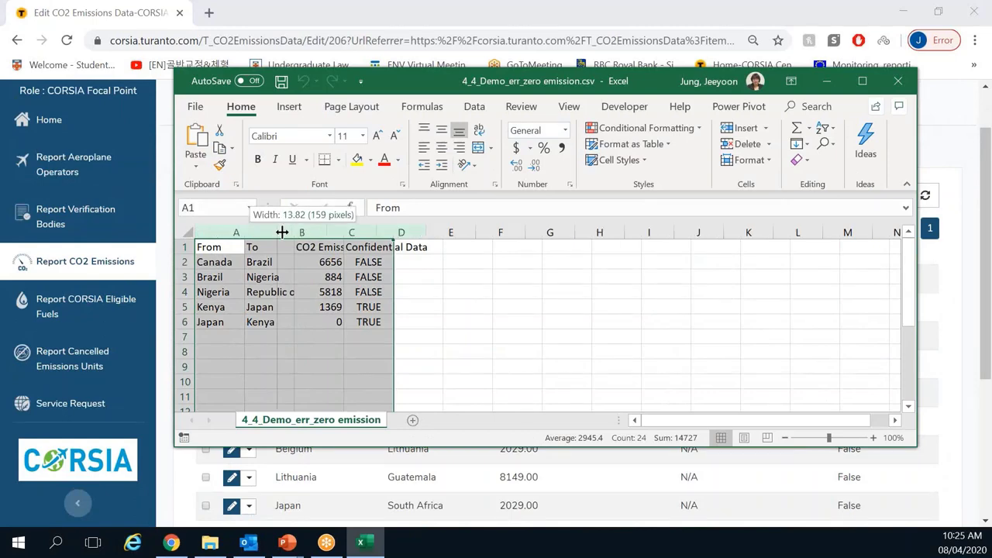
double_click(253, 231)
left_click(619, 307)
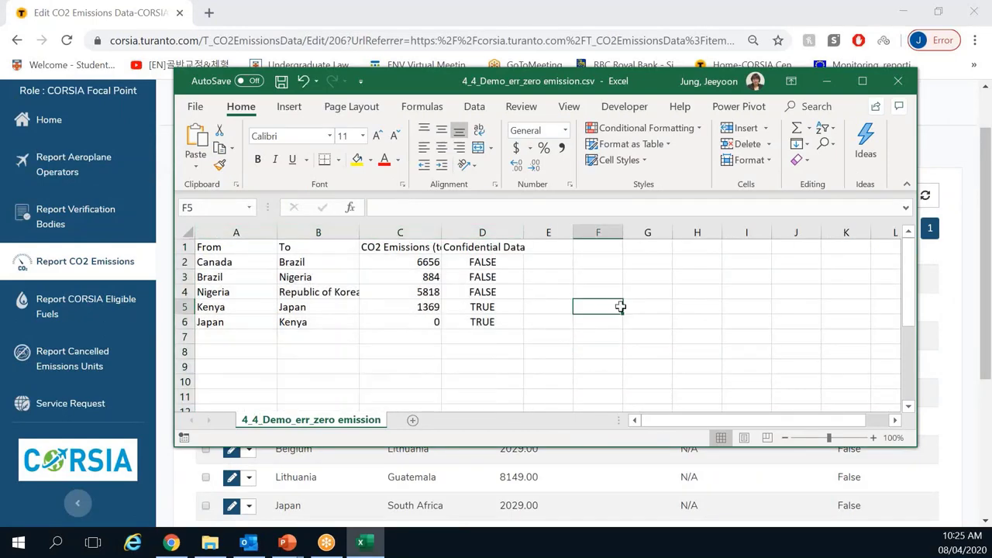
left_click(436, 322)
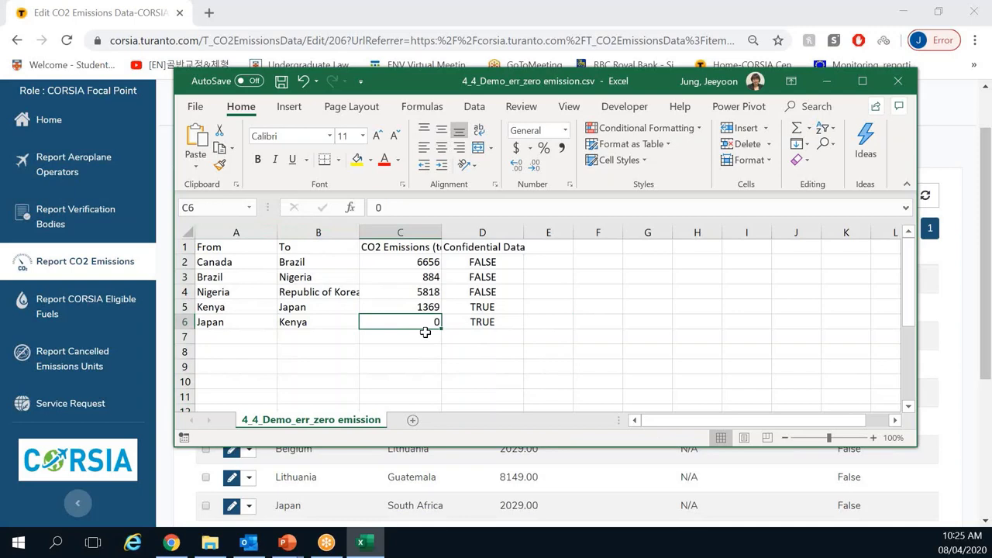
Close 4_4_Demo_err_zero emission.csv without saving the changes
left_click(898, 79)
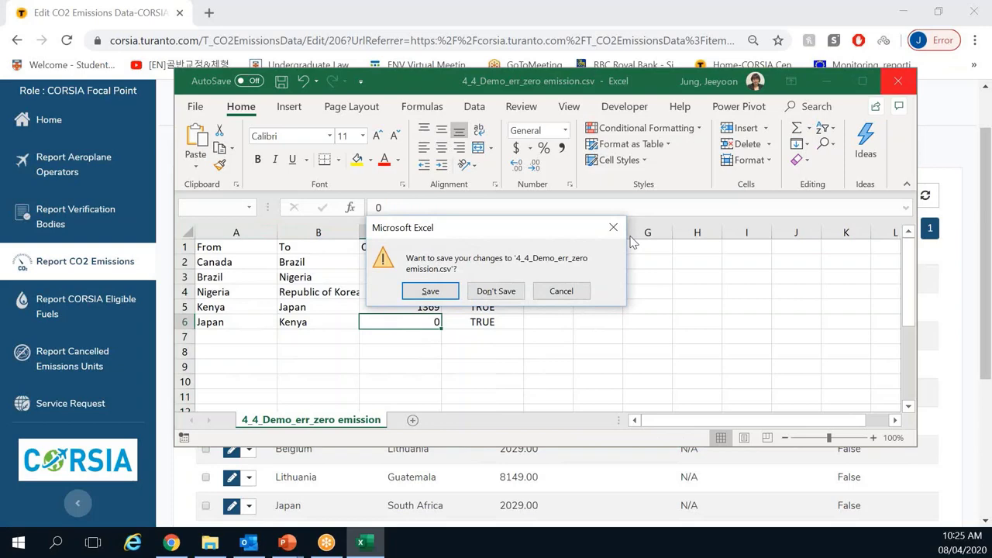
left_click(434, 294)
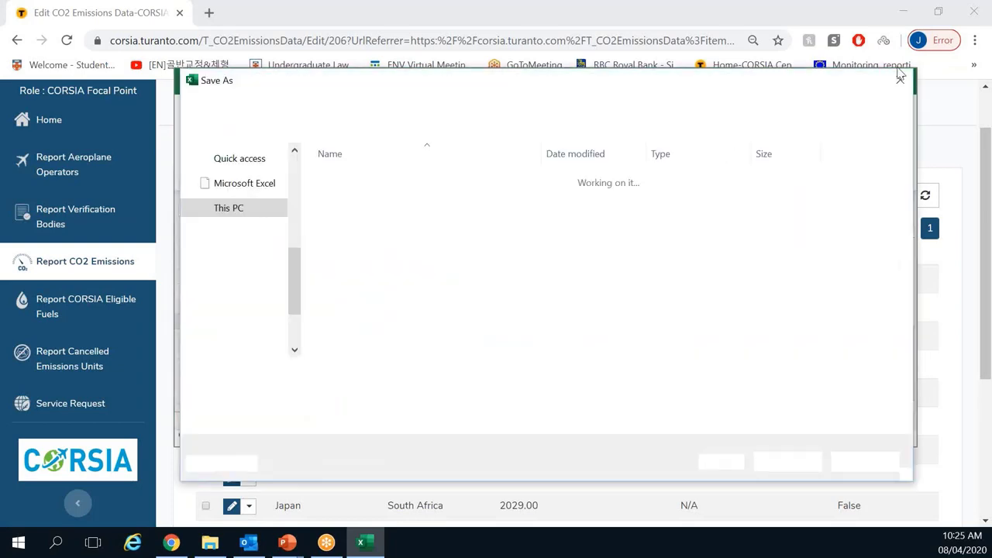
left_click(899, 82)
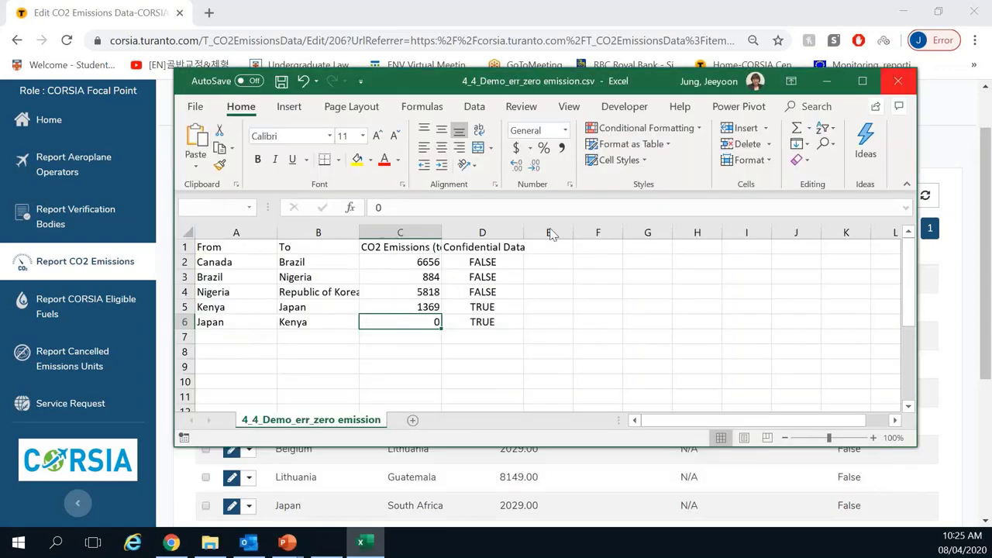
left_click(898, 81)
left_click(480, 291)
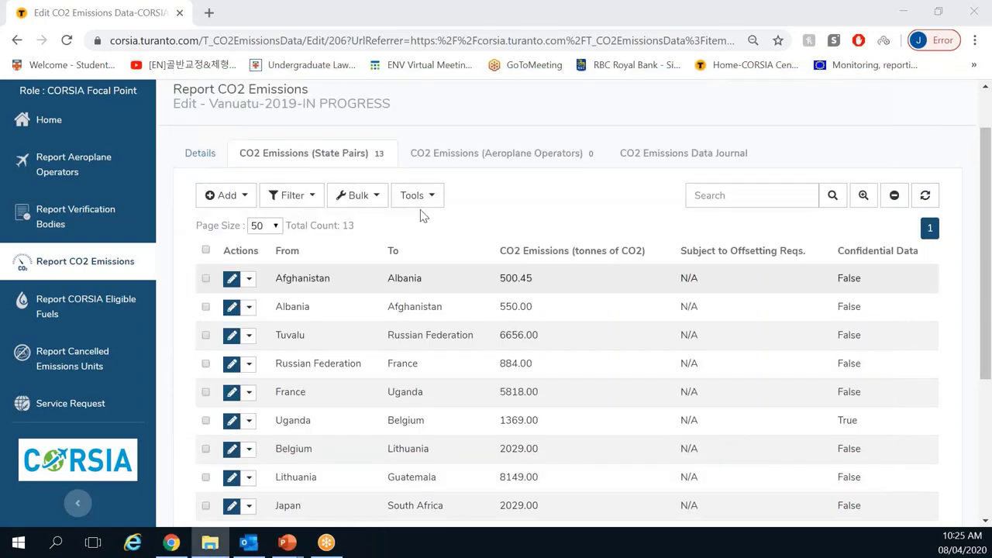
Upload 4_4_Demo_err_zero emission.csv from the Pre-Seminar folder to State Pairs with the default CO2(SP) Mapping and confirm the previewed import
left_click(419, 210)
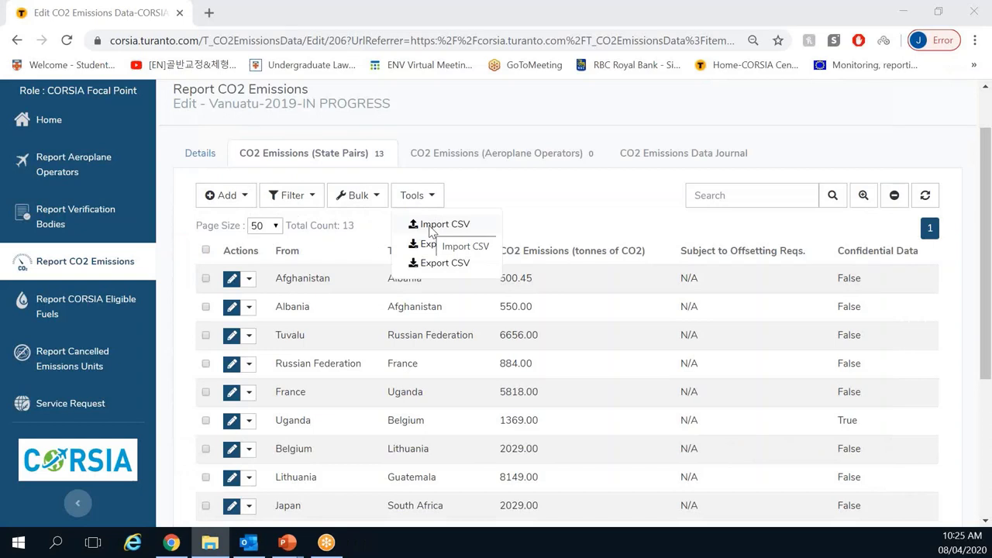
left_click(430, 230)
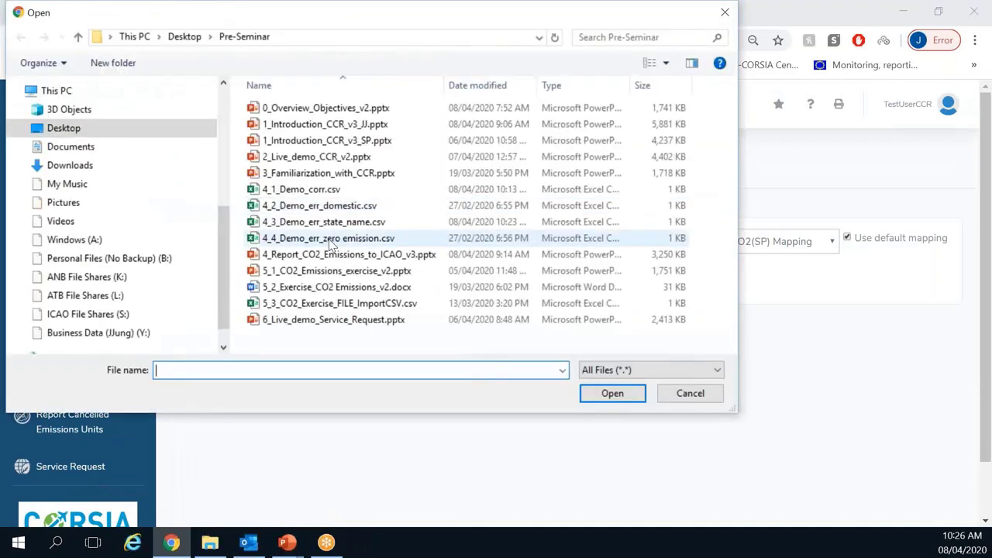
double_click(330, 239)
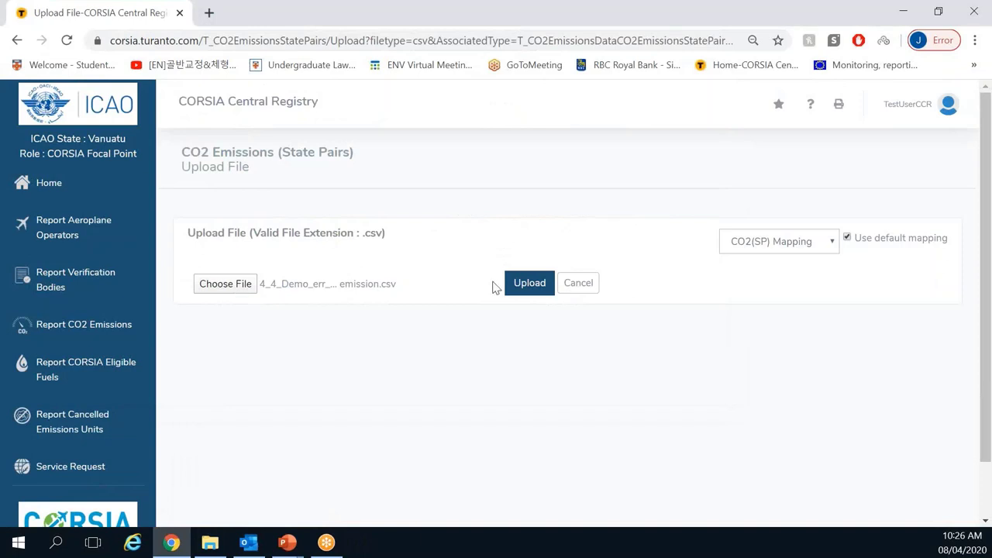
left_click(529, 284)
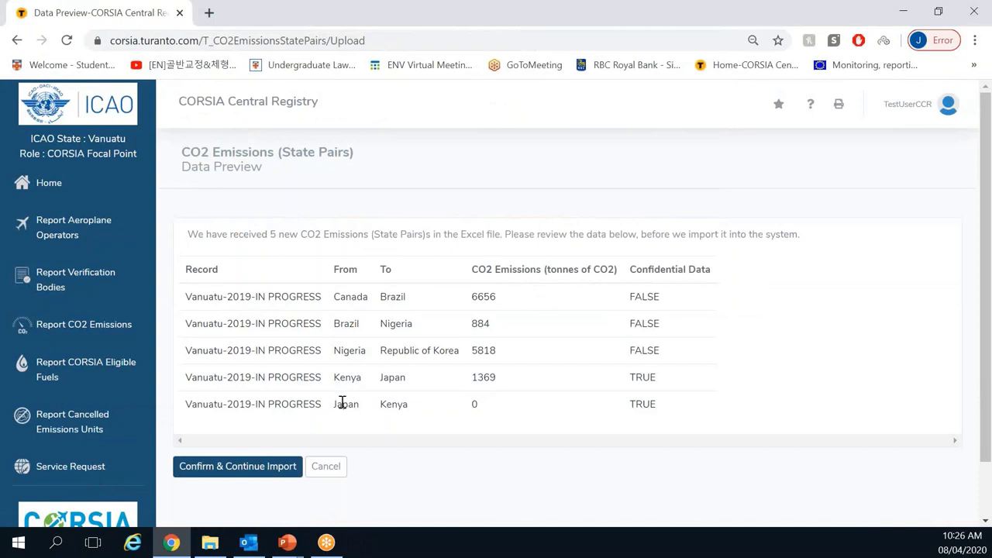
left_click(262, 475)
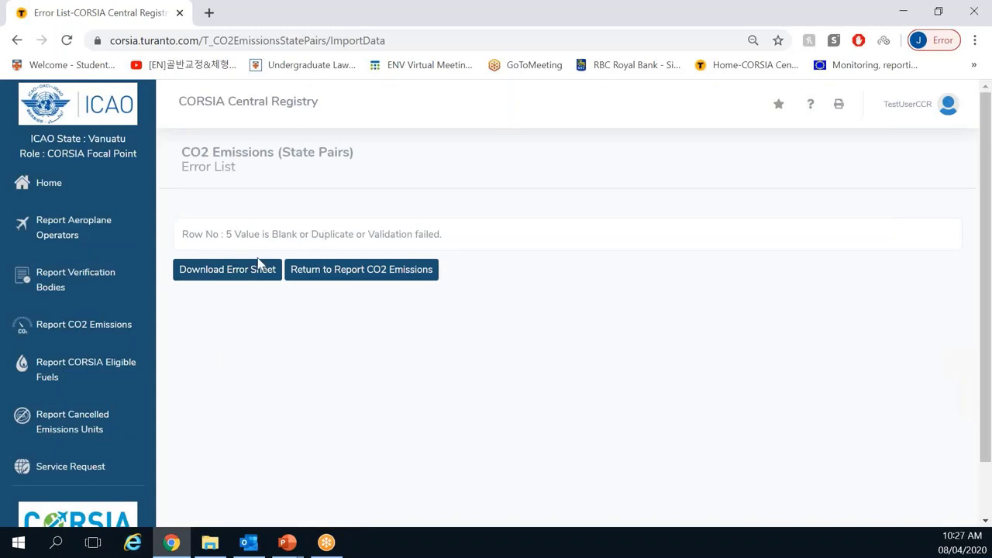
Download the error sheet for the zero-emission import and return to the CO2 emissions report
left_click(241, 277)
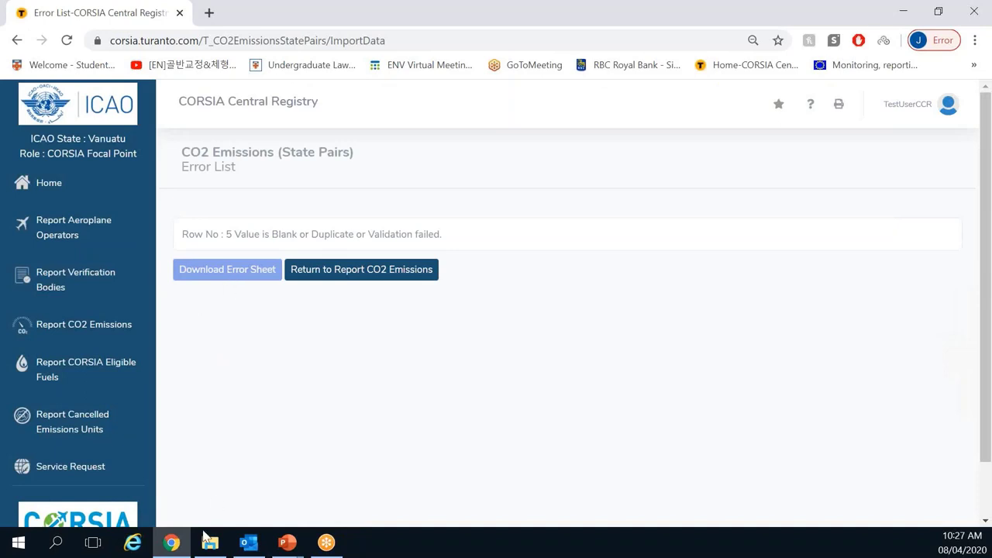
mouse_move(172, 542)
left_click(345, 284)
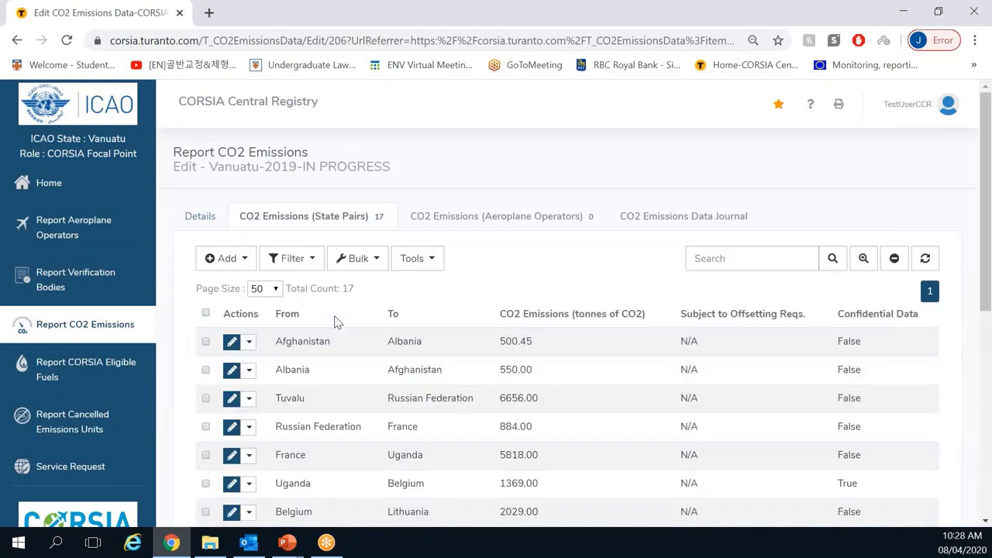
Bulk update the Belgium to Lithuania and Lithuania to Guatemala state pairs to mark both as confidential data
scroll(335, 322, "down", 5)
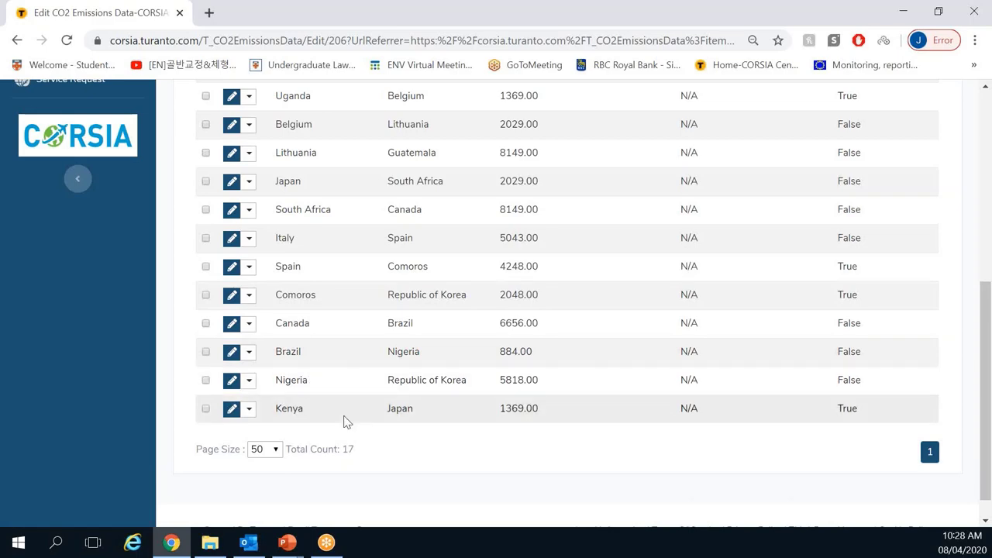
scroll(347, 421, "up", 3)
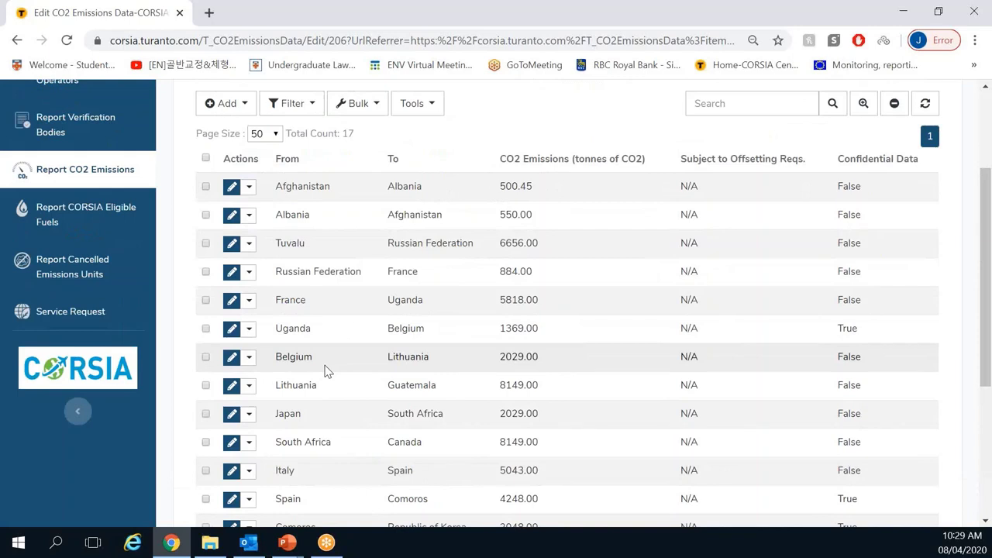
left_click(205, 356)
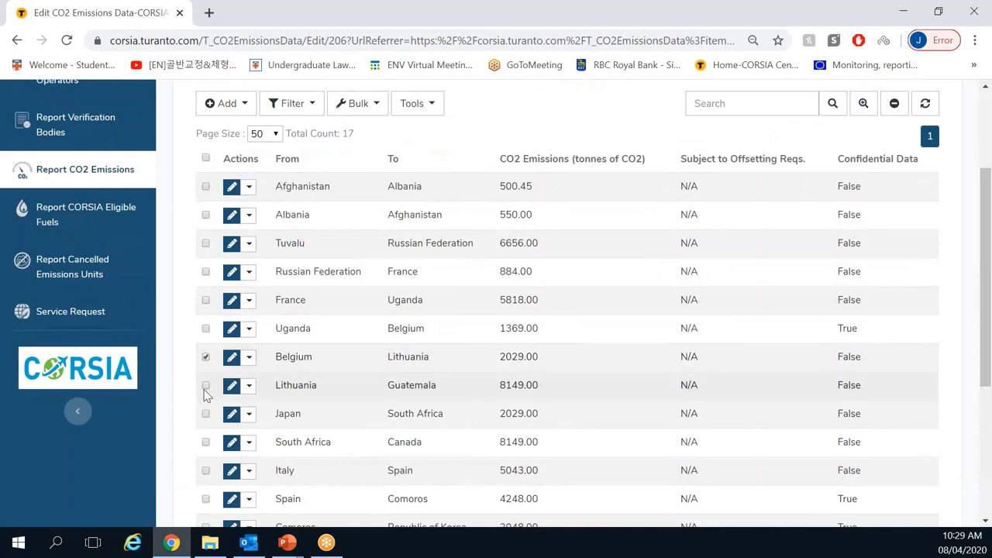
left_click(205, 385)
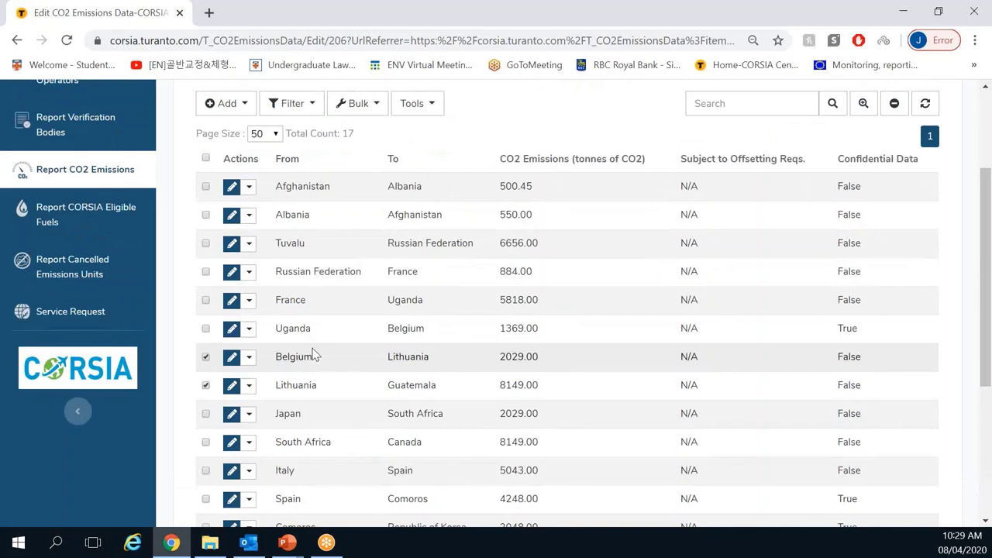
left_click(375, 104)
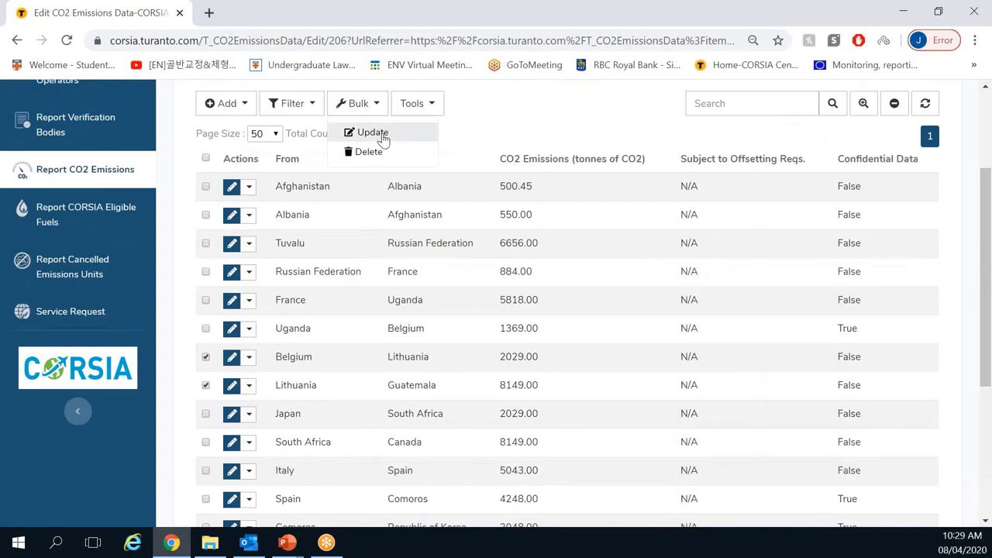
left_click(383, 139)
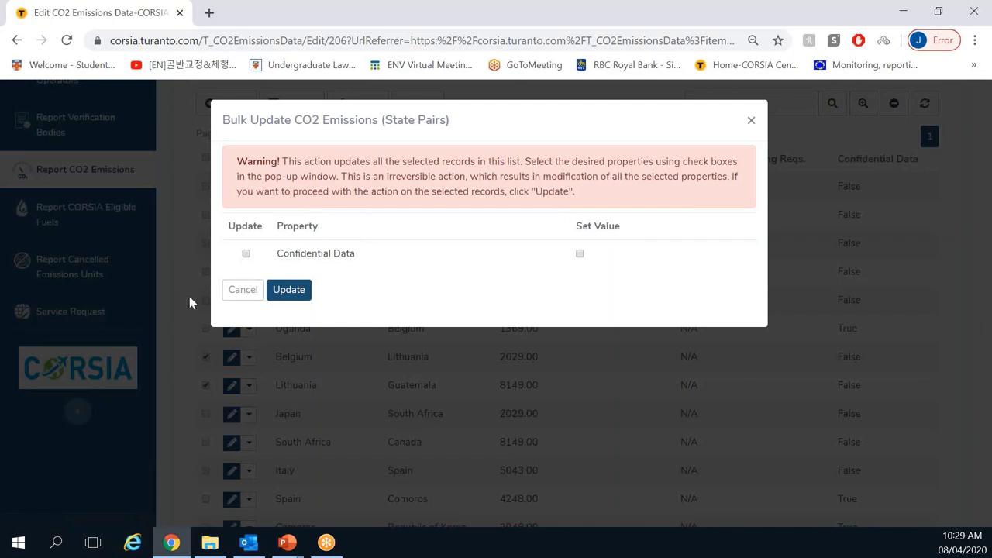
left_click(247, 256)
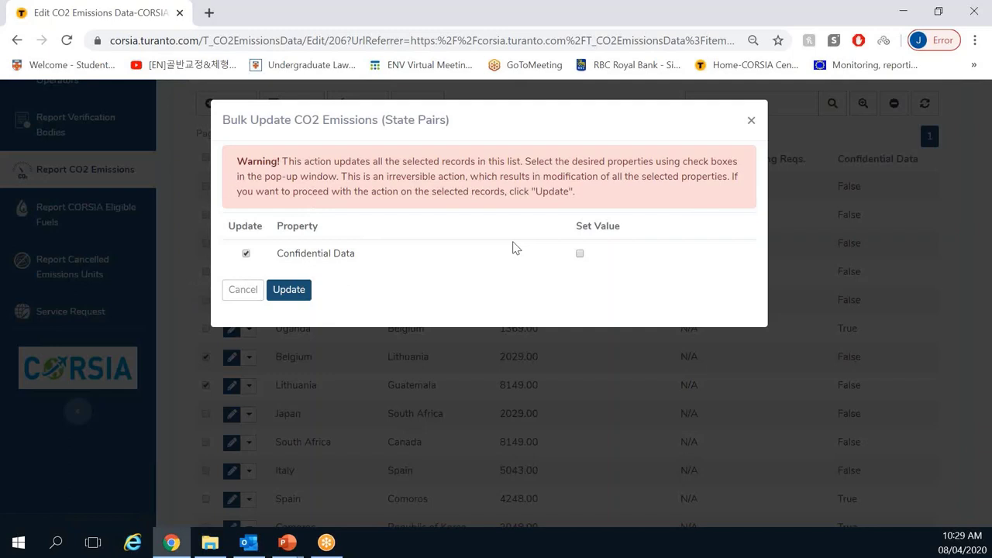
left_click(580, 256)
left_click(285, 293)
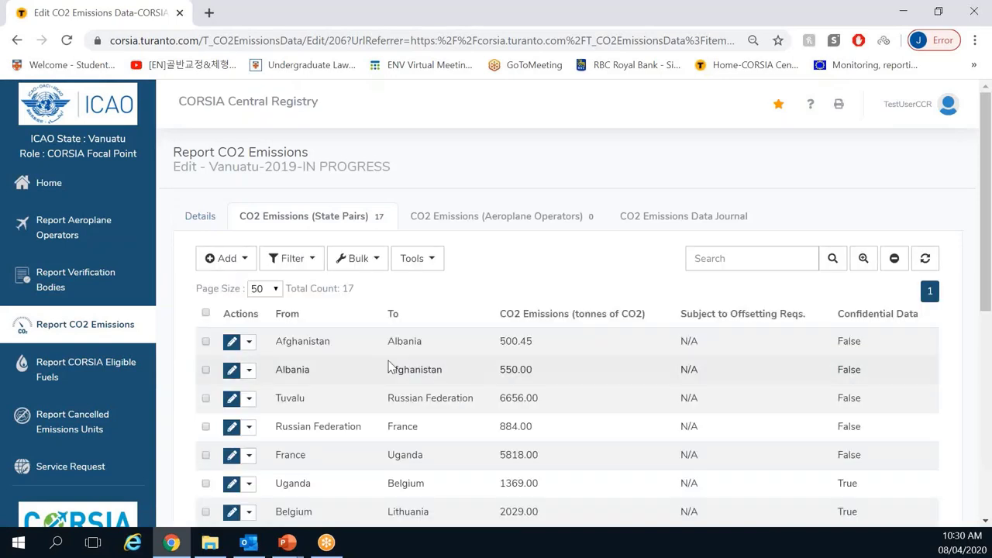
Reselect the Belgium to Lithuania and Lithuania to Guatemala pairs and check their Confidential Data values
scroll(383, 372, "down", 2)
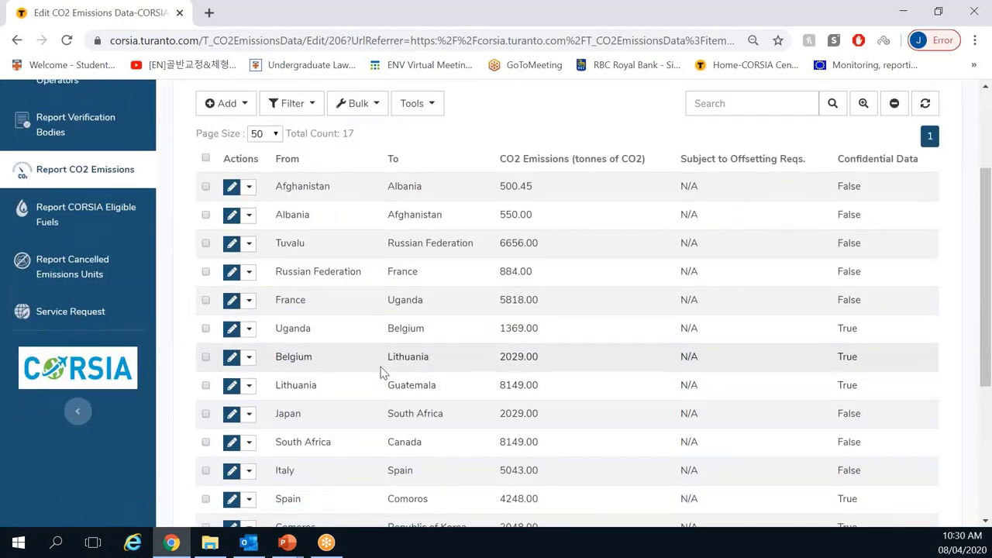
left_click(205, 356)
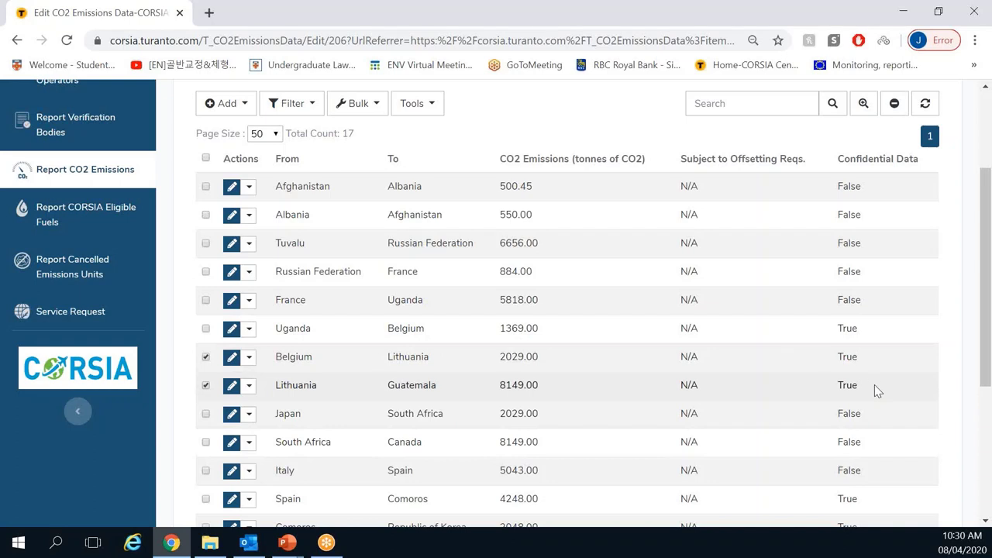
scroll(874, 384, "up", 1)
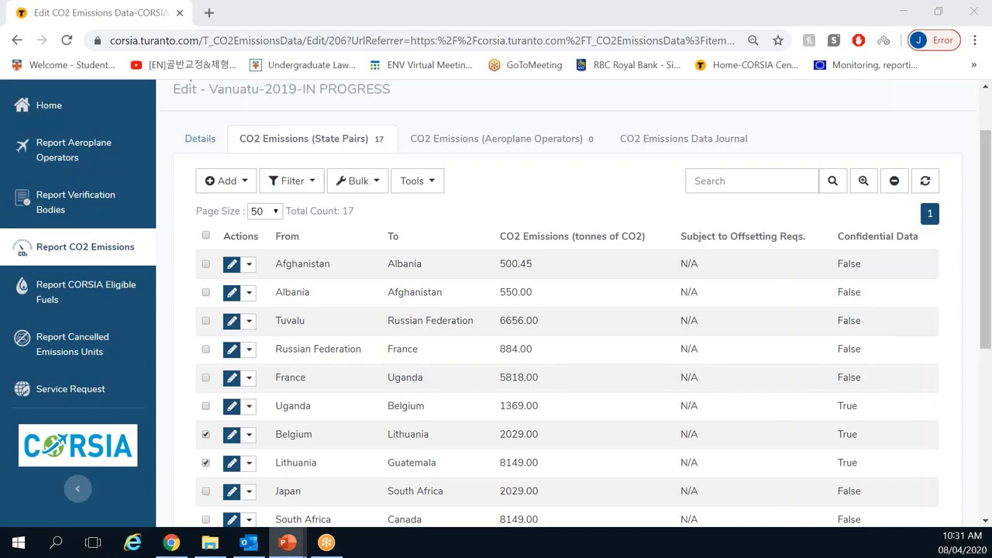
From the CO2 emissions report list, create a 2020 reporting year by copying from Vanuatu-2019-IN PROGRESS
left_click(118, 248)
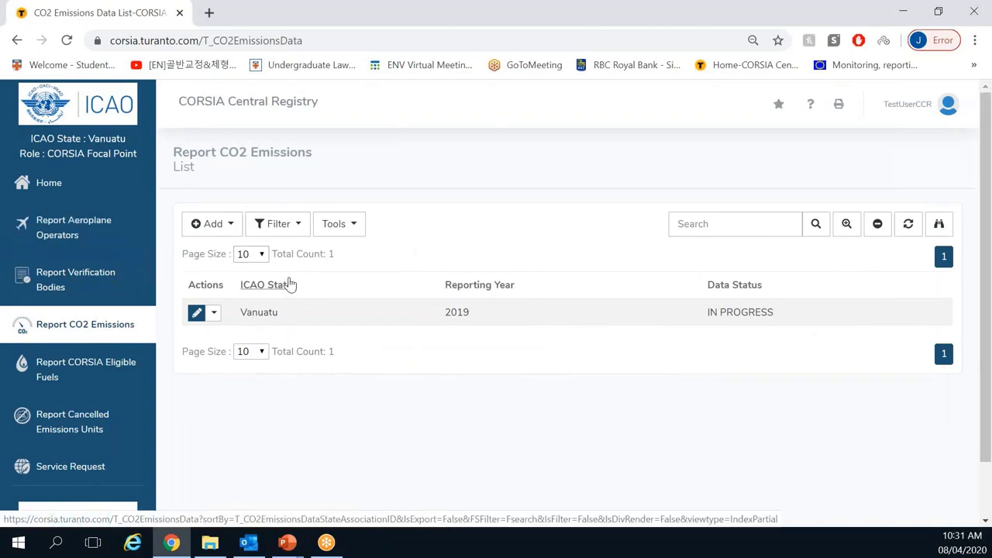
left_click(230, 224)
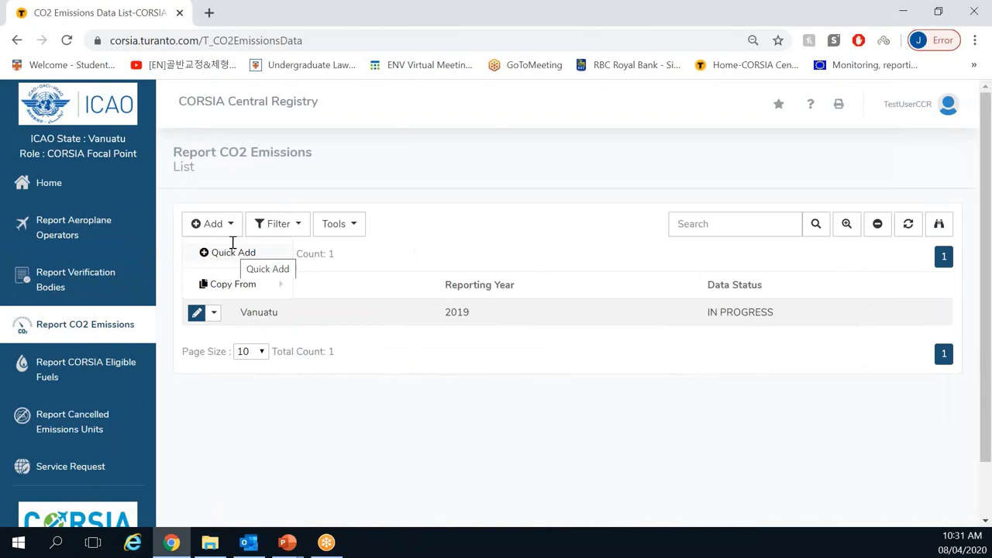
mouse_move(239, 283)
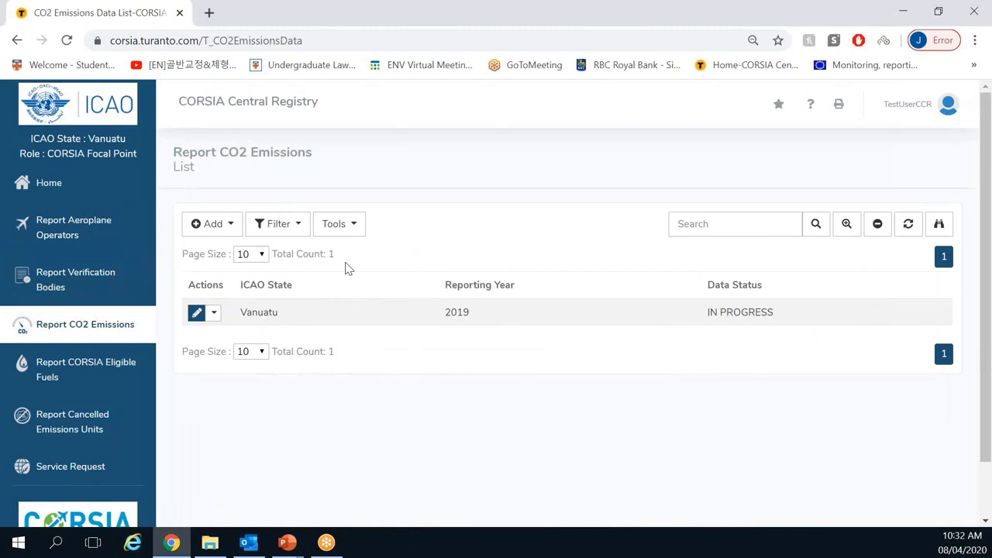
mouse_move(227, 234)
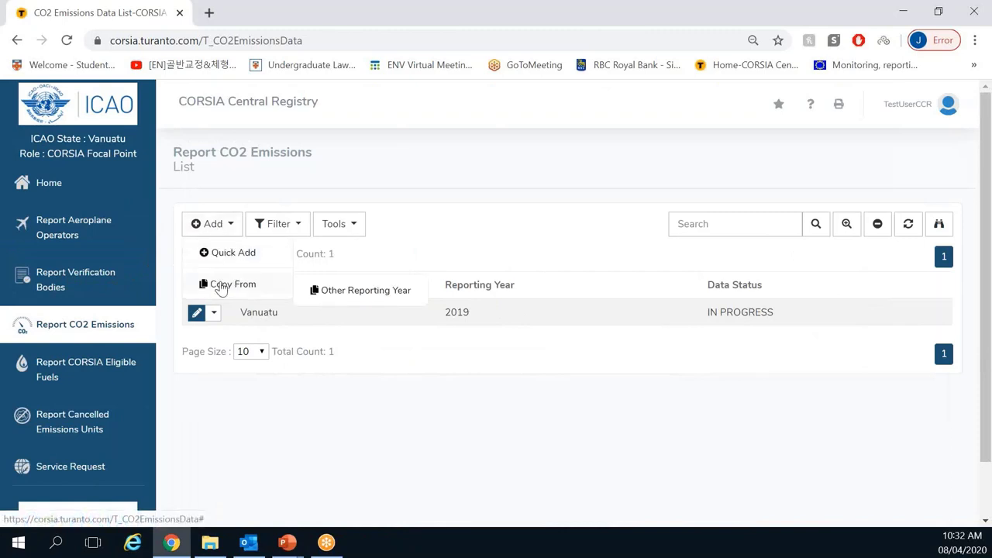
left_click(293, 291)
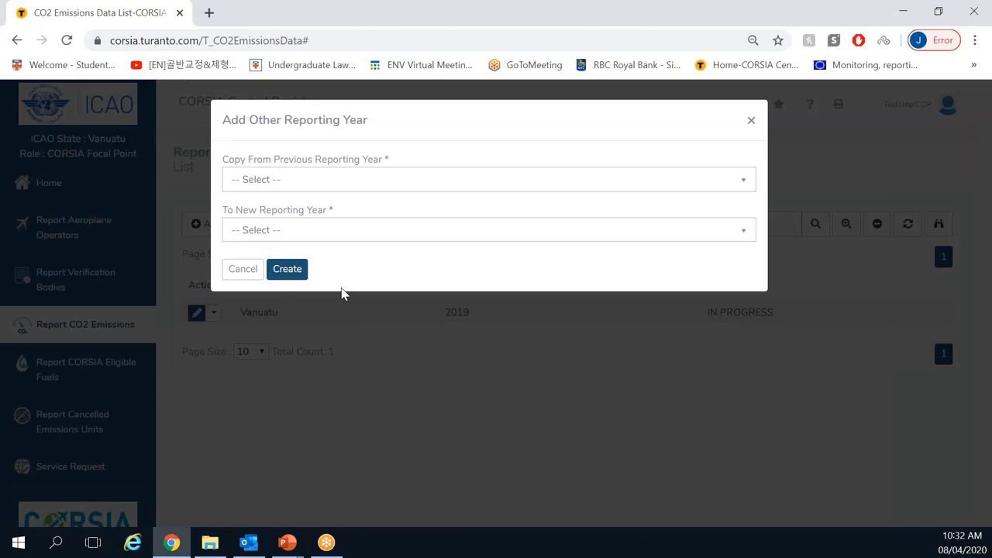
left_click(438, 183)
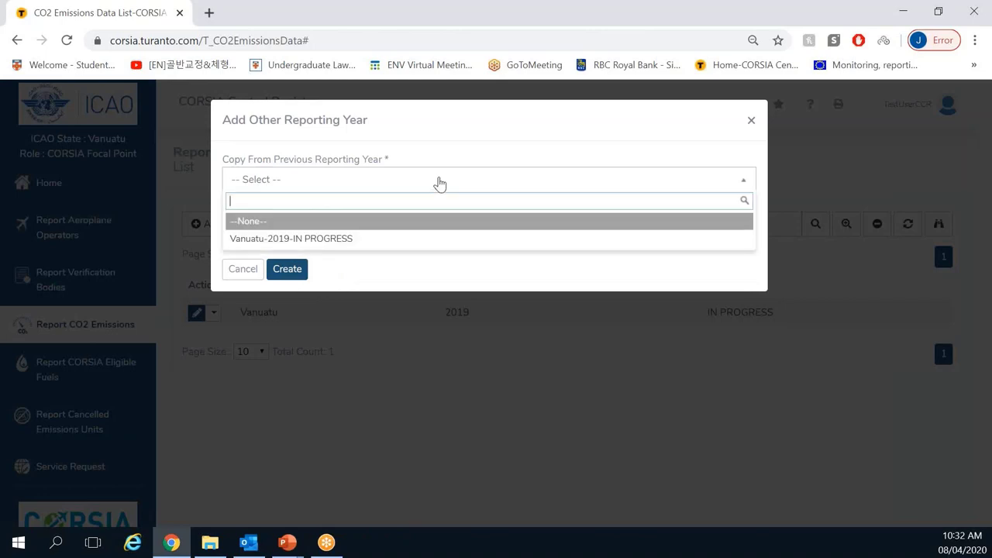
left_click(399, 240)
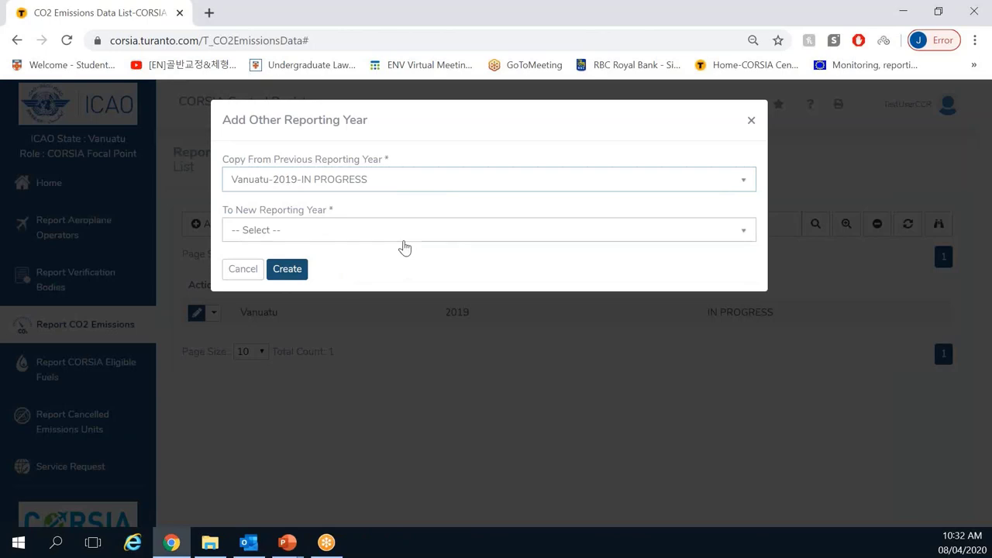
left_click(402, 236)
left_click(294, 310)
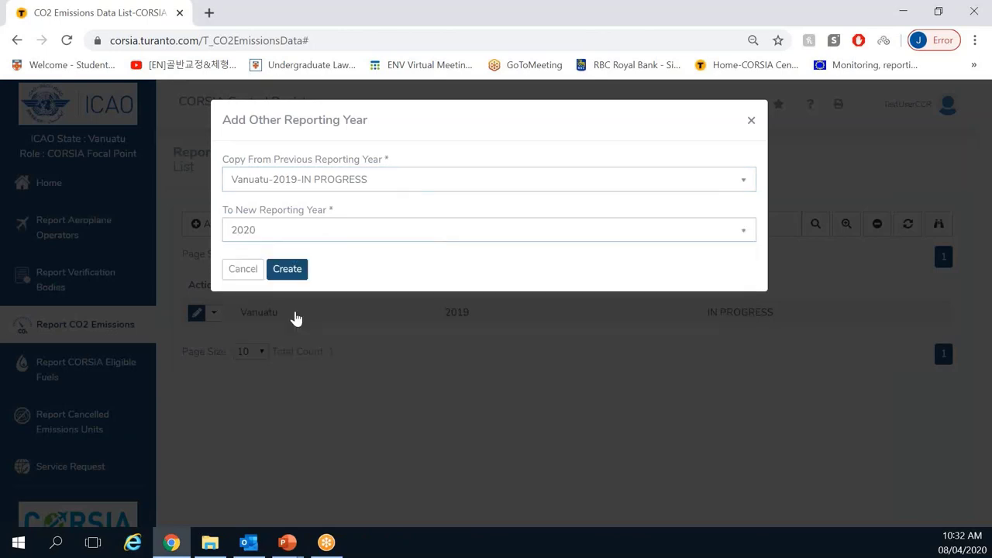
left_click(299, 276)
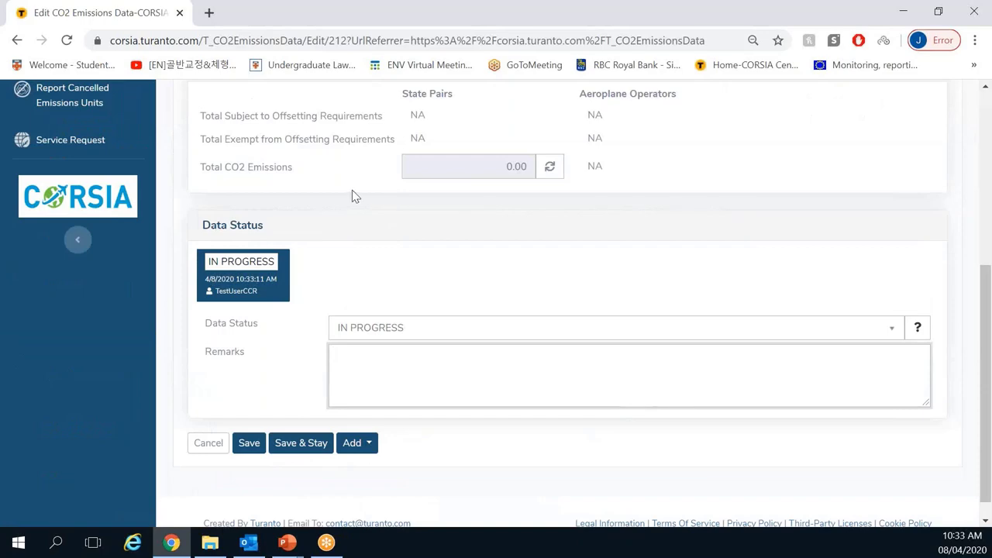
In the 2020 report's state pairs, set the Afghanistan to Albania CO2 emissions to 1000 tonnes and save the record
scroll(351, 195, "up", 1)
scroll(352, 195, "up", 3)
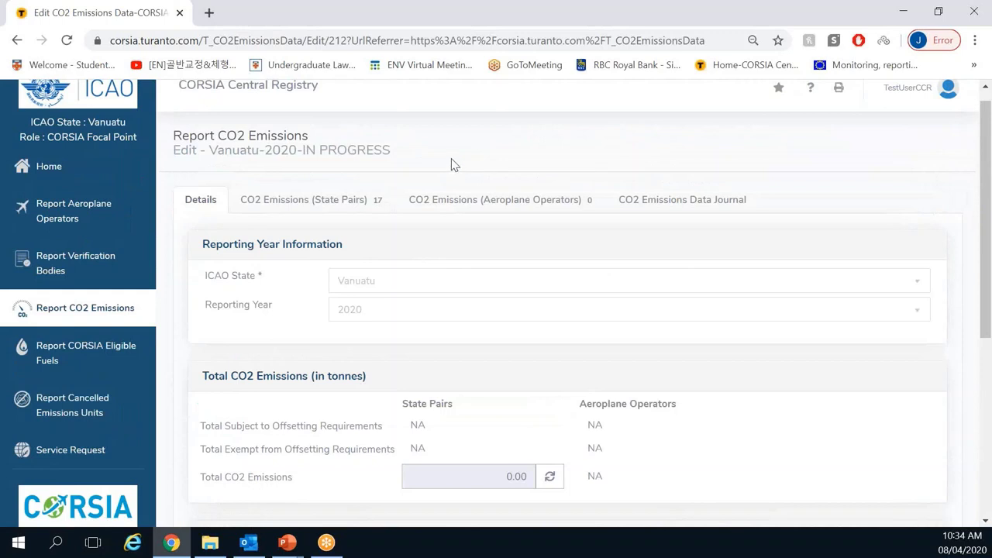
left_click(288, 200)
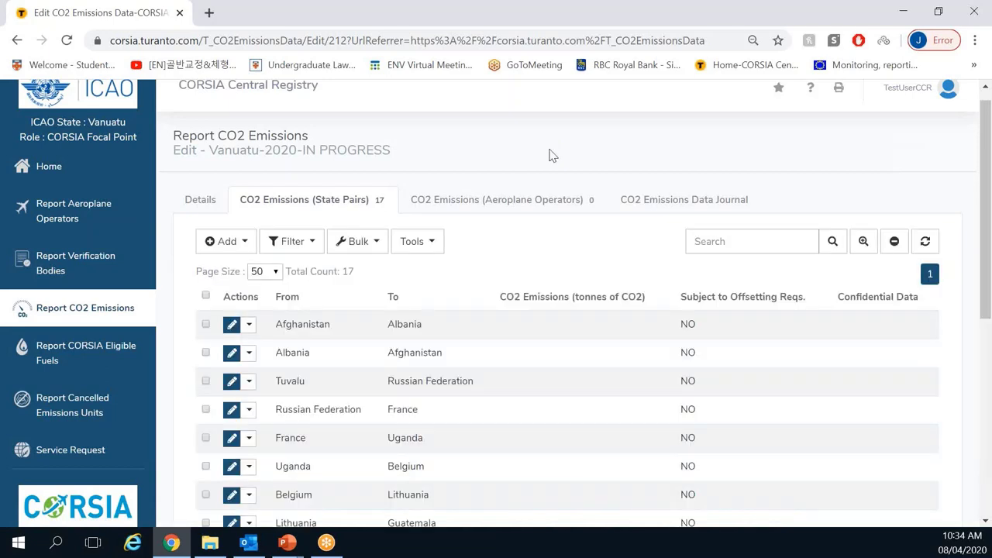
scroll(549, 155, "down", 2)
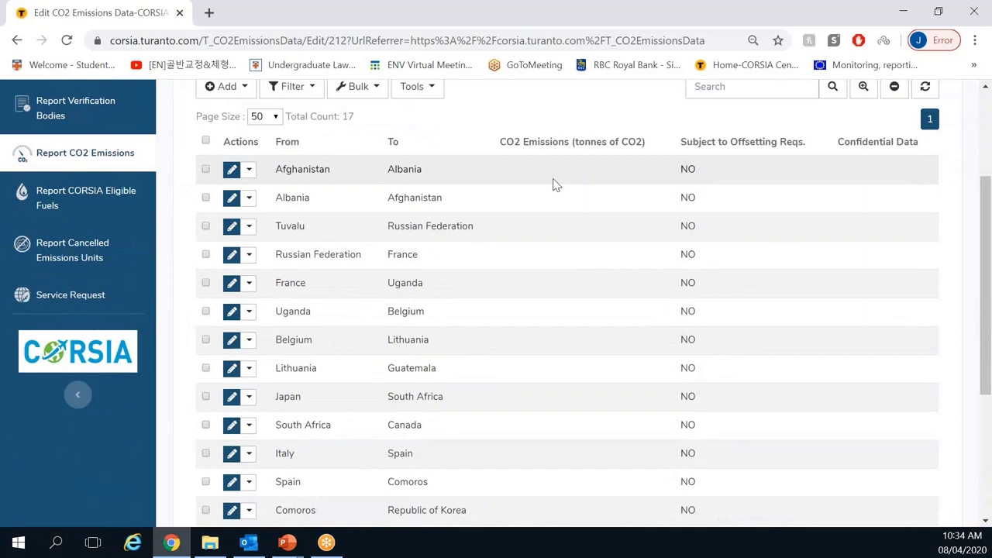
left_click(235, 177)
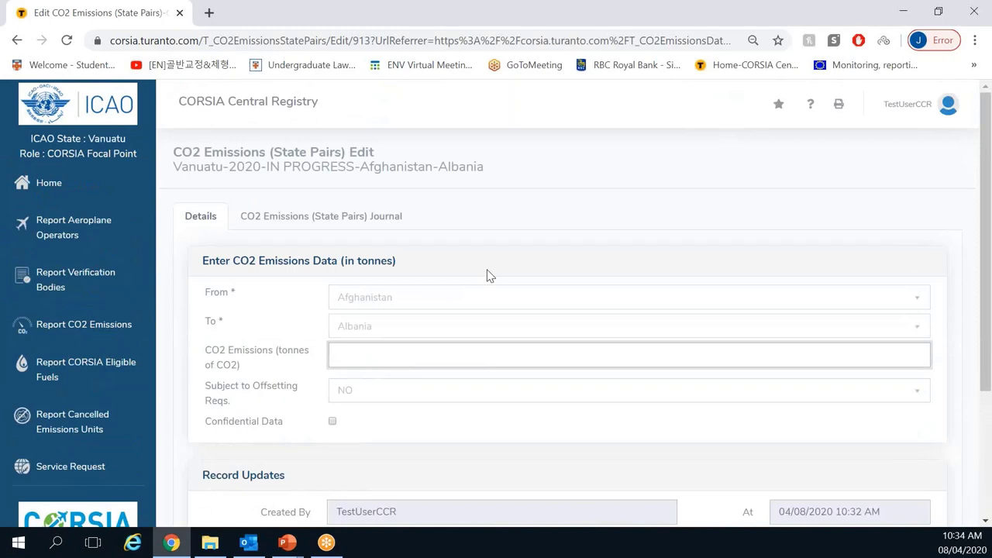
type("1000")
left_click(487, 275)
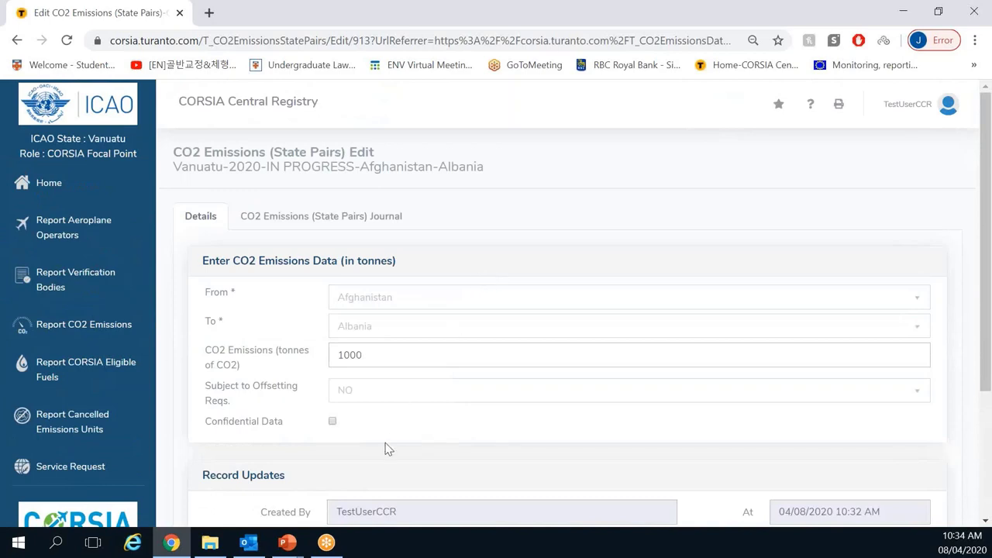
scroll(388, 450, "down", 2)
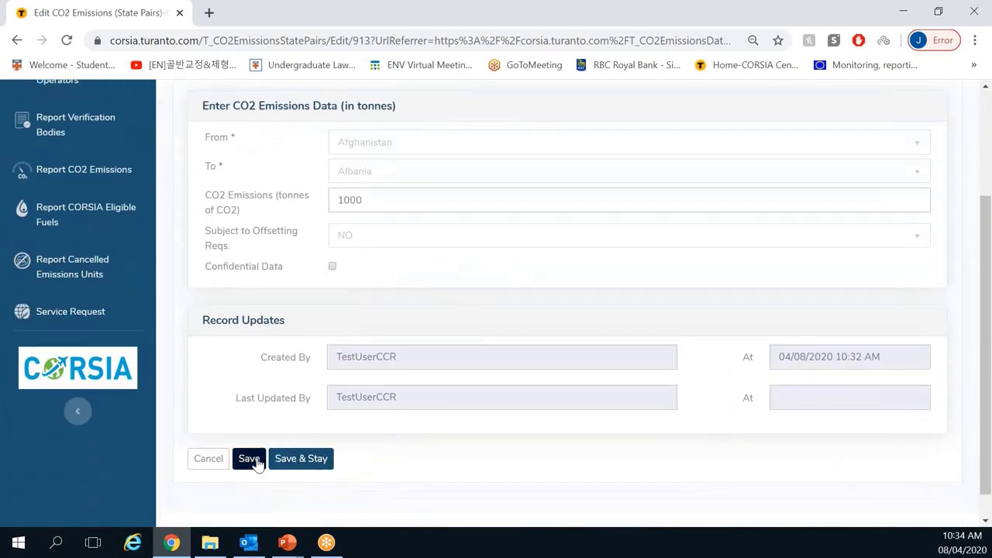
left_click(256, 463)
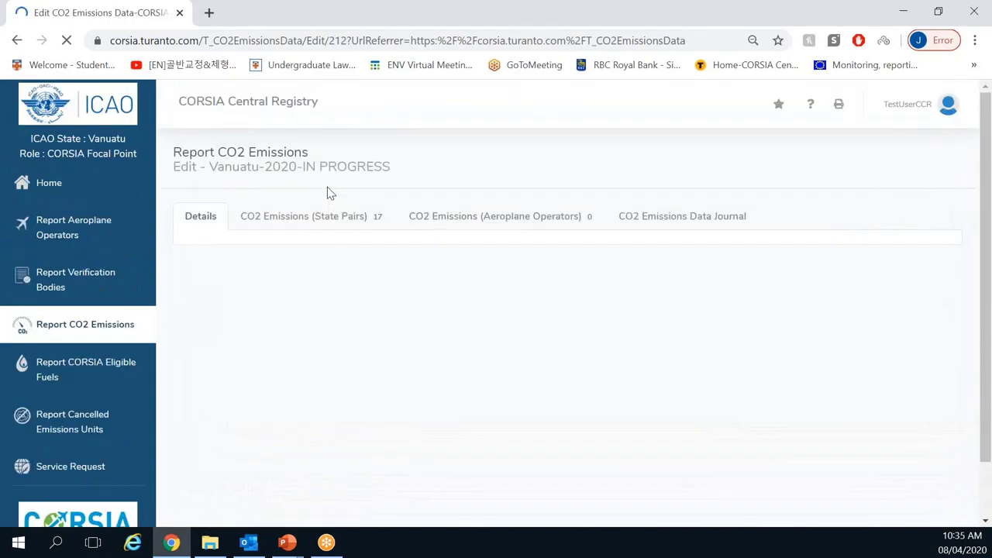
Reopen the 2020 report's state pairs and examine the emissions, offsetting and confidentiality columns across the whole list
left_click(392, 202)
scroll(392, 202, "down", 1)
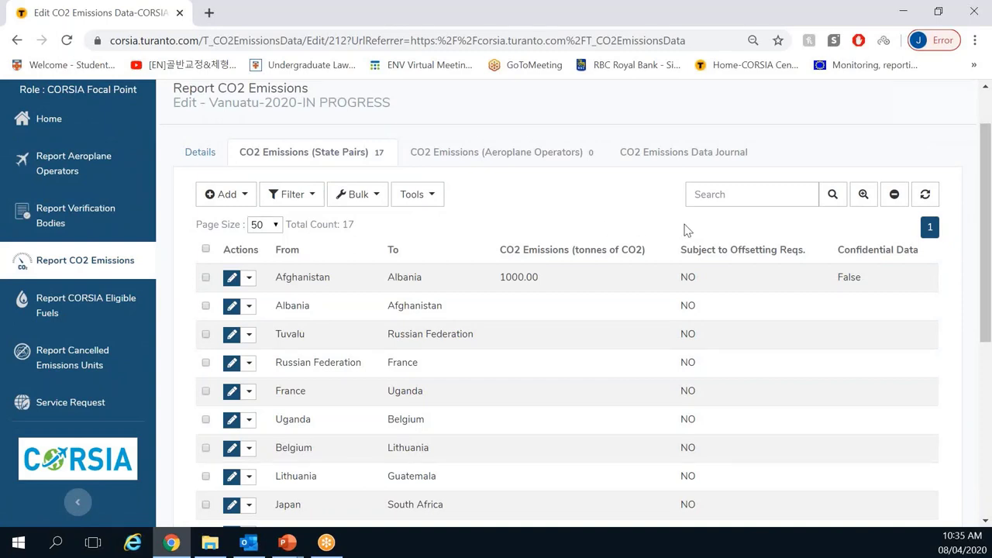
scroll(684, 230, "down", 1)
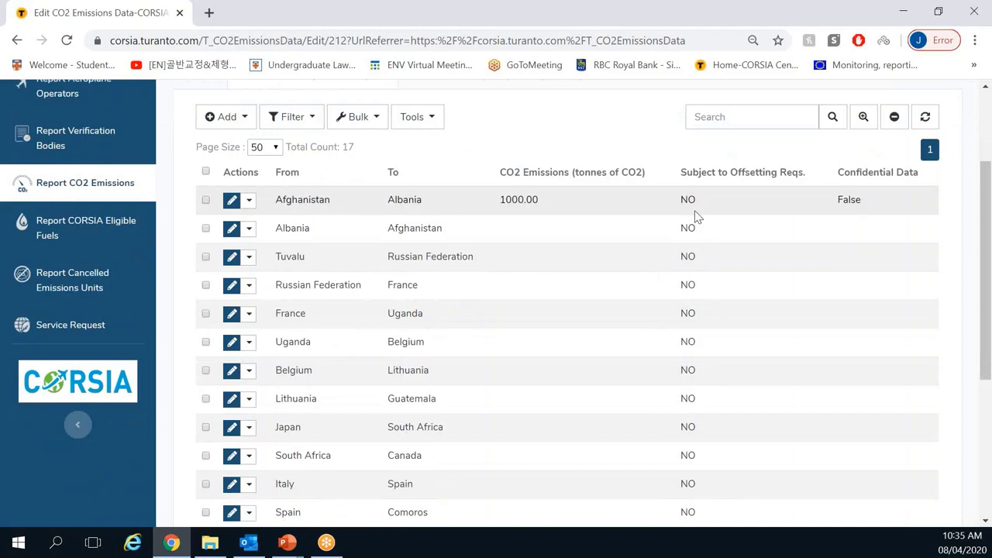
scroll(693, 226, "down", 1)
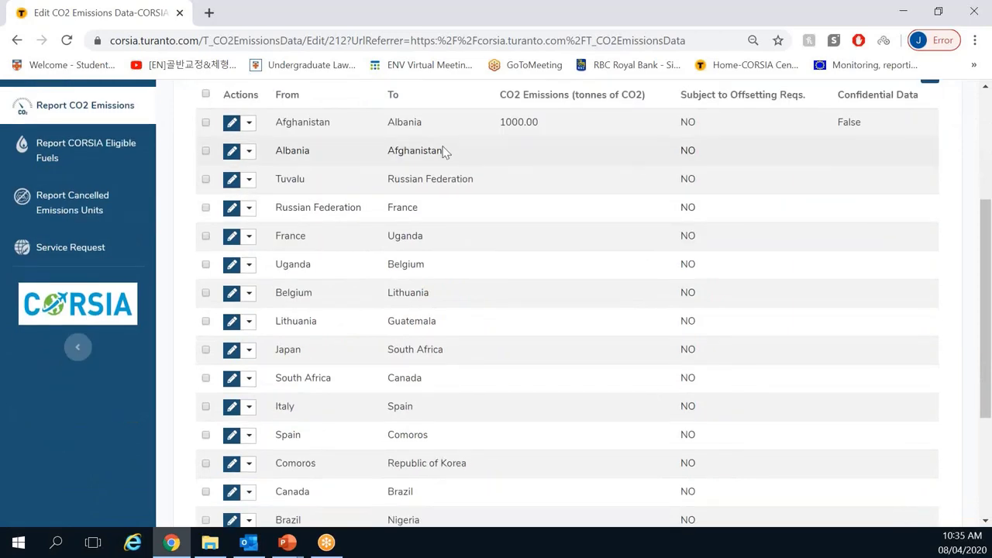
scroll(453, 210, "down", 2)
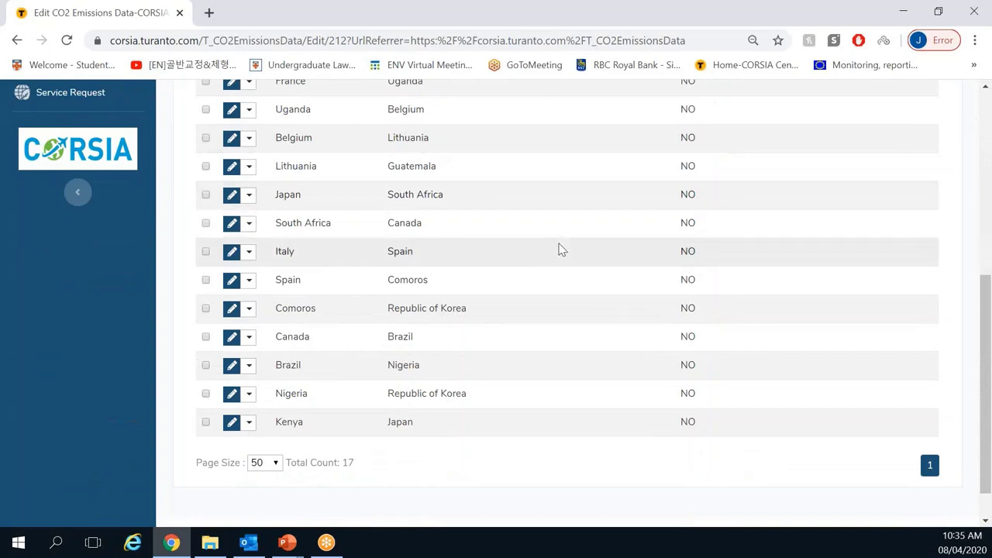
scroll(560, 247, "up", 1)
scroll(561, 248, "up", 2)
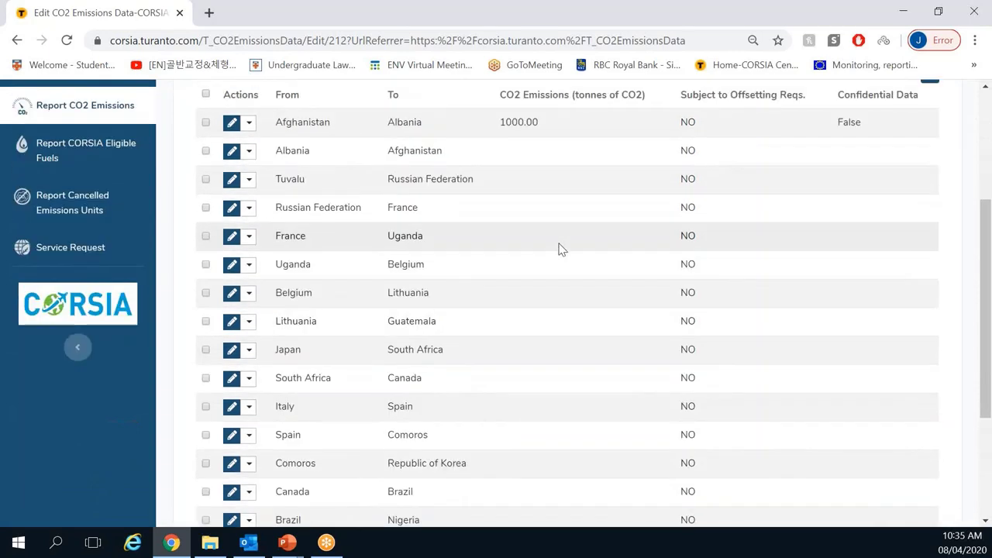
scroll(561, 248, "up", 1)
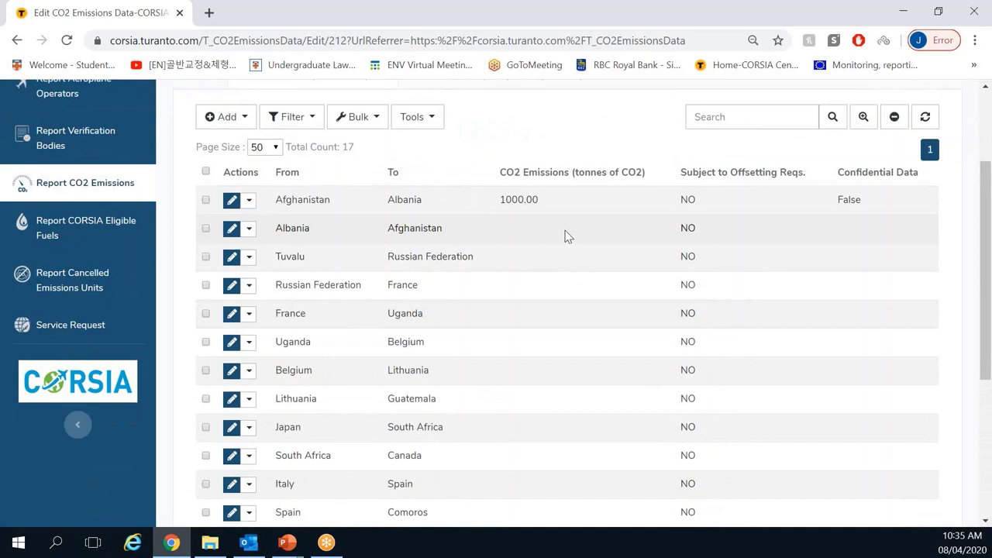
scroll(568, 237, "up", 1)
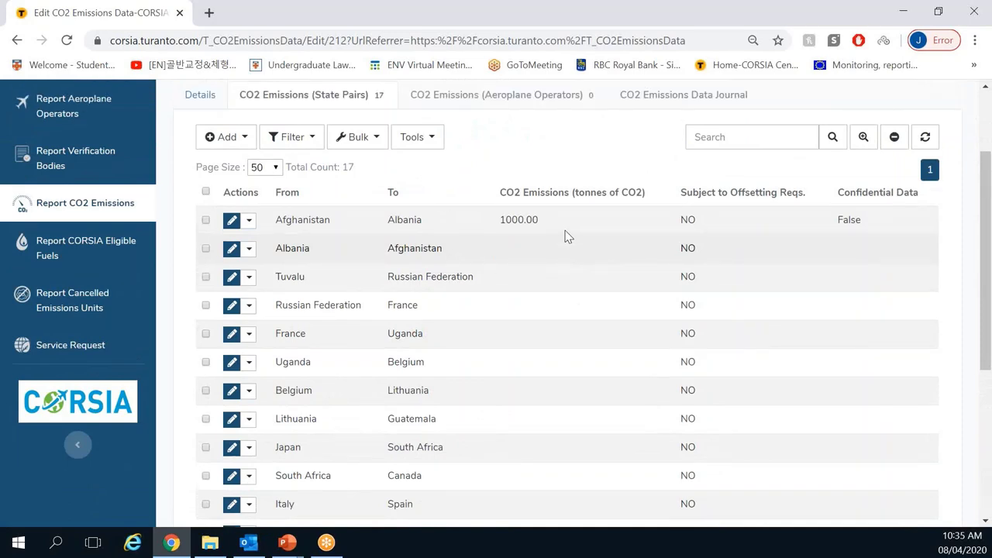
scroll(568, 236, "up", 1)
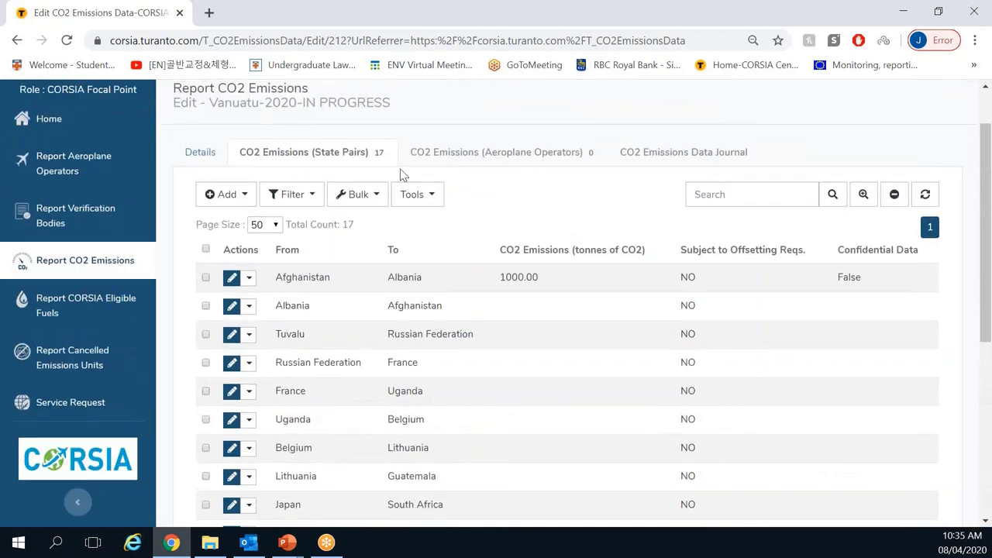
In the details of the Vanuatu 2020 CO2 emissions report, set the Data Status to COMPLETE and save the report
left_click(200, 153)
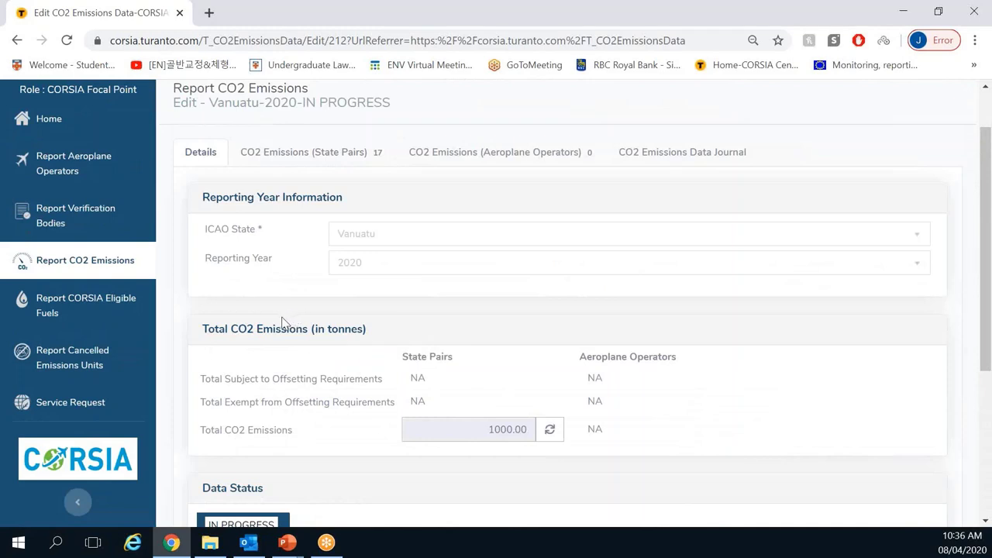
scroll(282, 322, "down", 1)
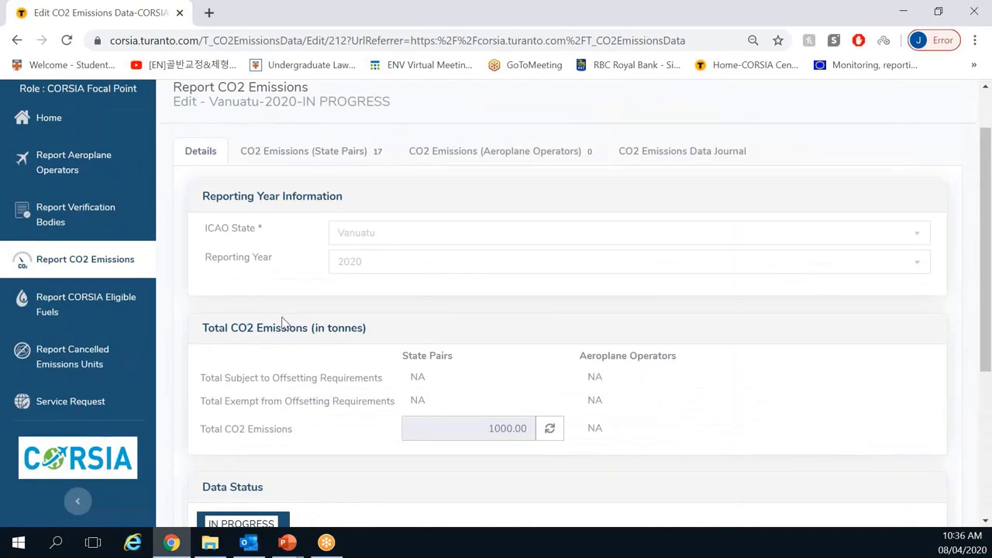
scroll(282, 321, "down", 2)
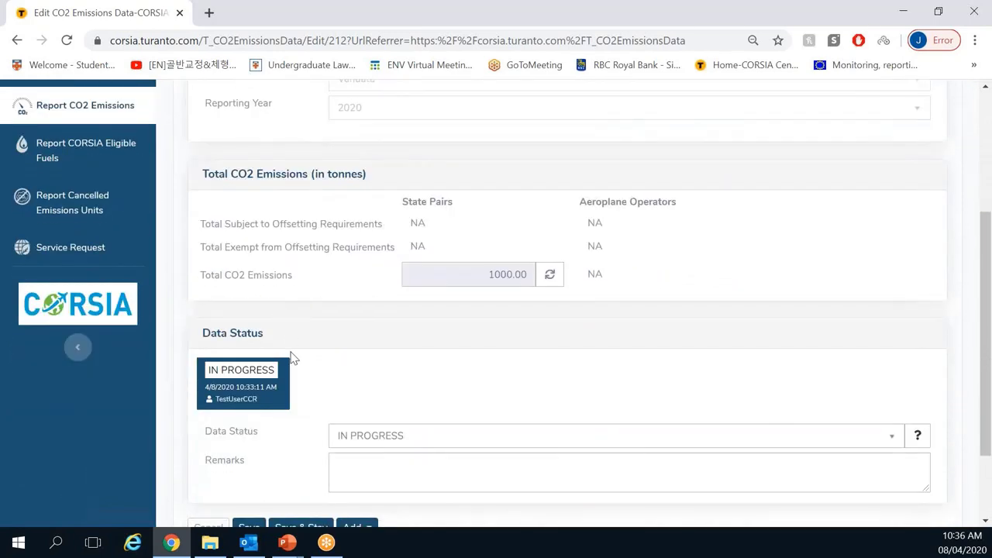
scroll(293, 358, "down", 1)
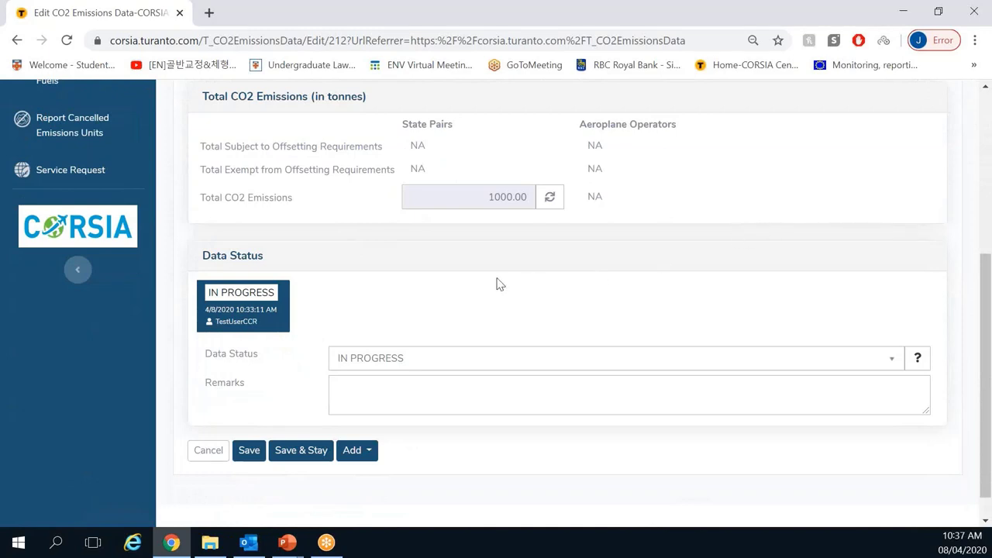
left_click(479, 361)
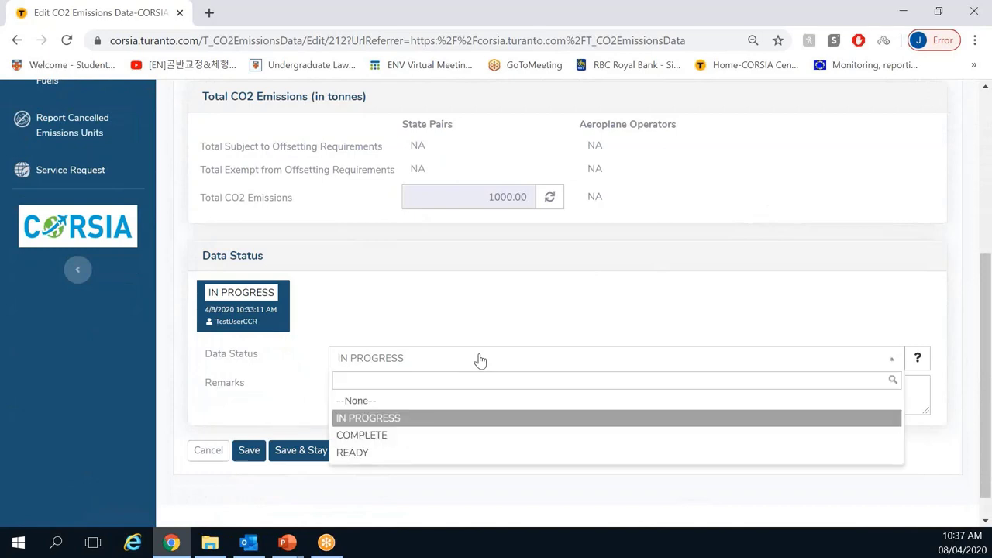
left_click(436, 442)
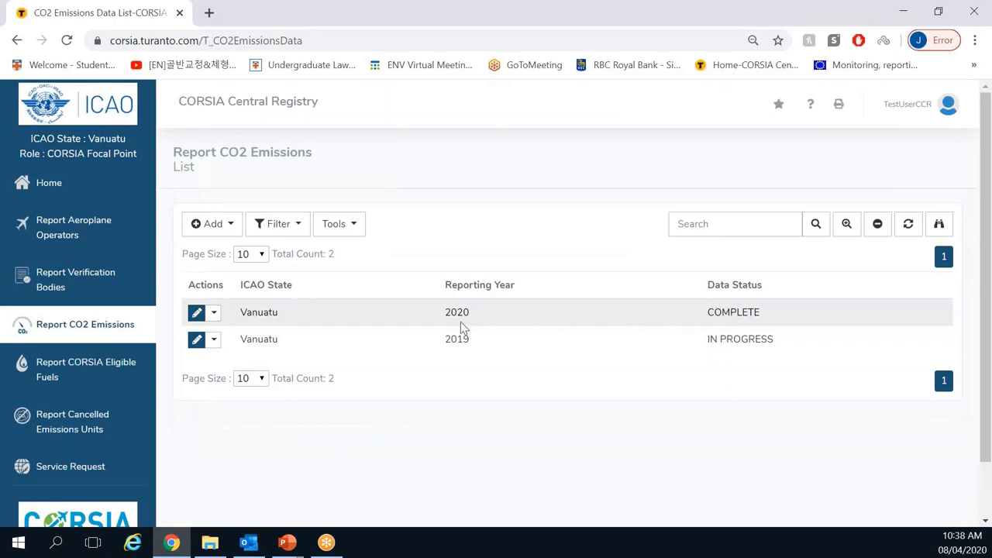
Reopen the Vanuatu 2020 emissions report for editing, set its Data Status to READY, and save it, accepting the read-only confirmation
left_click(197, 313)
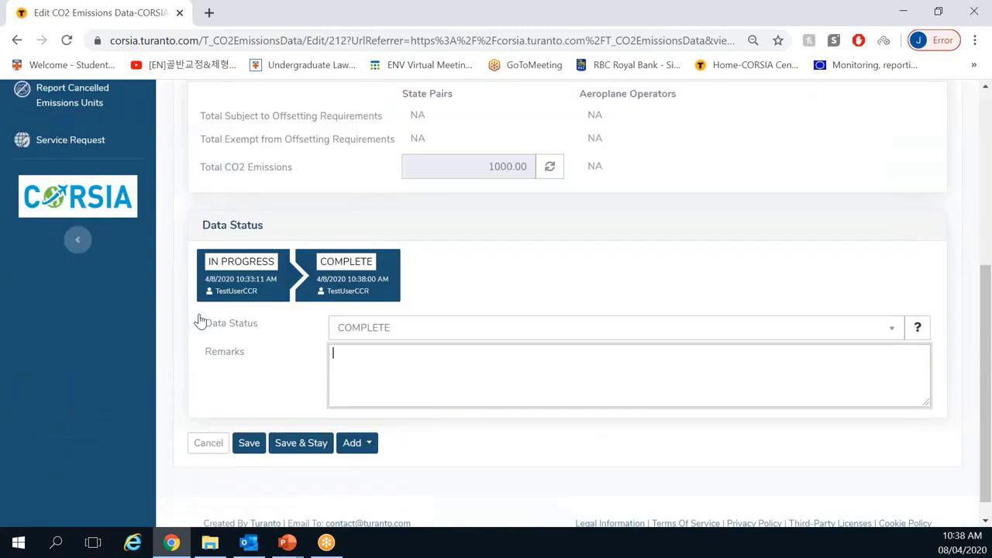
left_click(367, 330)
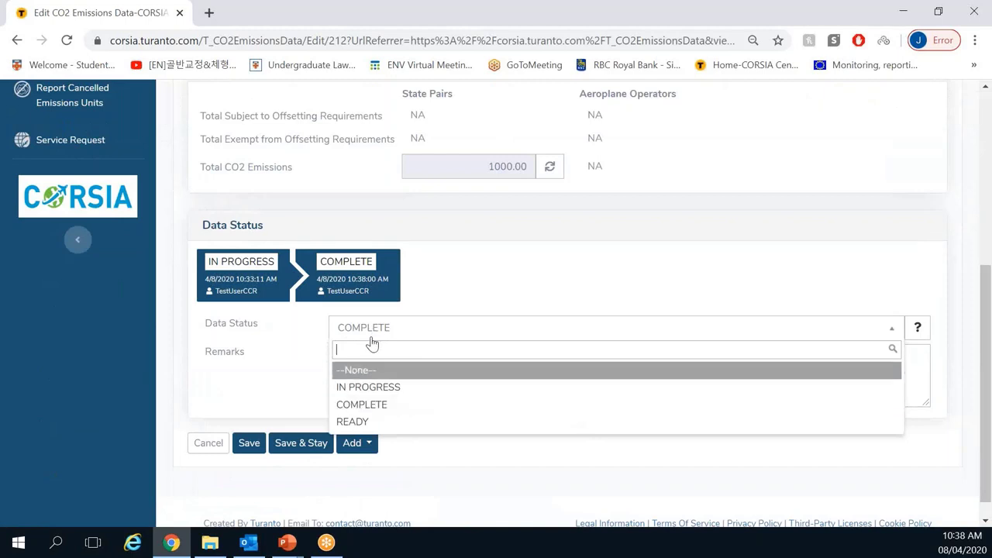
left_click(361, 426)
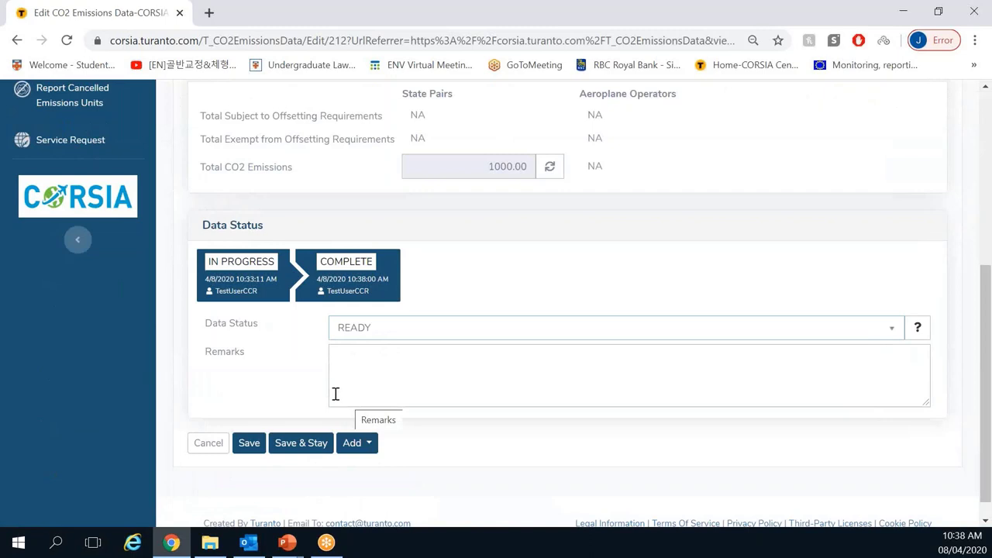
left_click(255, 446)
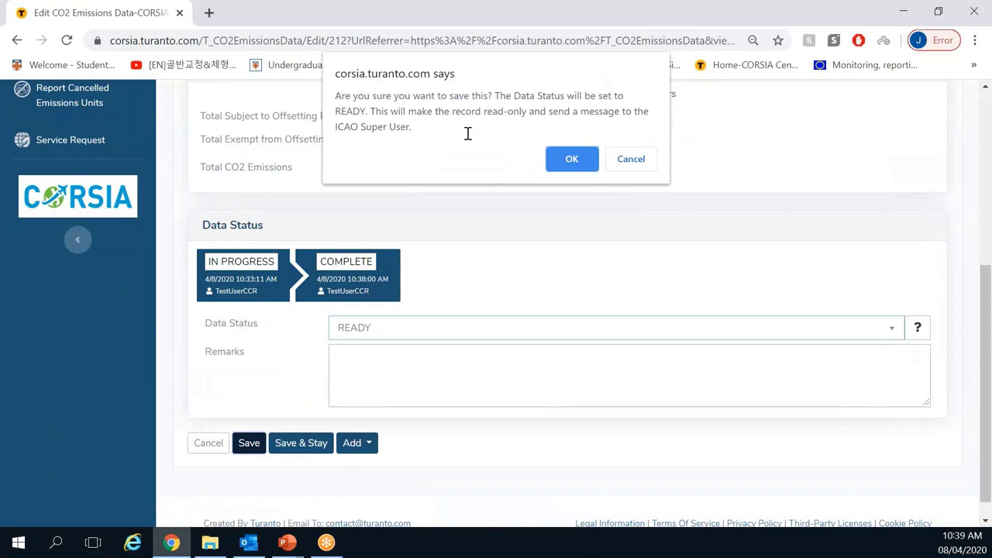
left_click(555, 161)
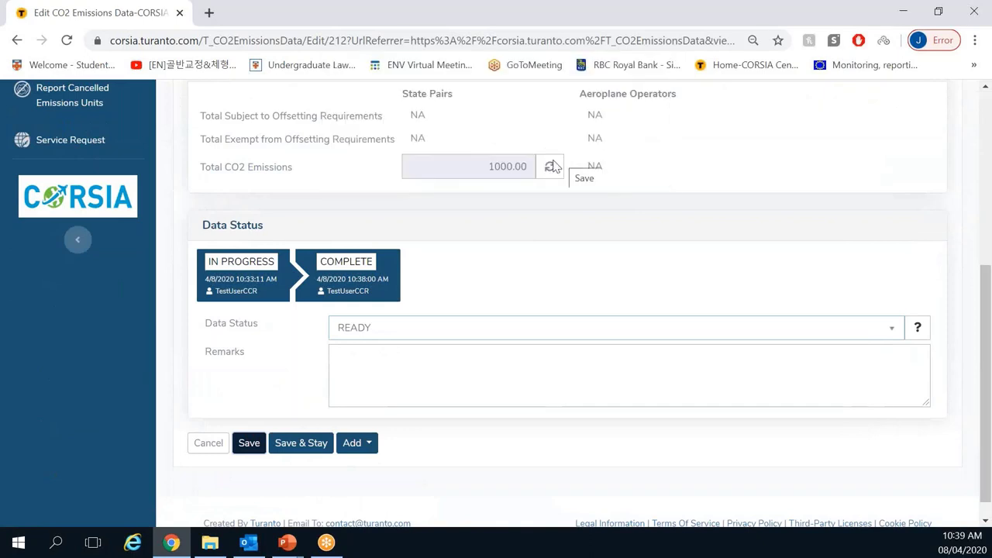
left_click(551, 166)
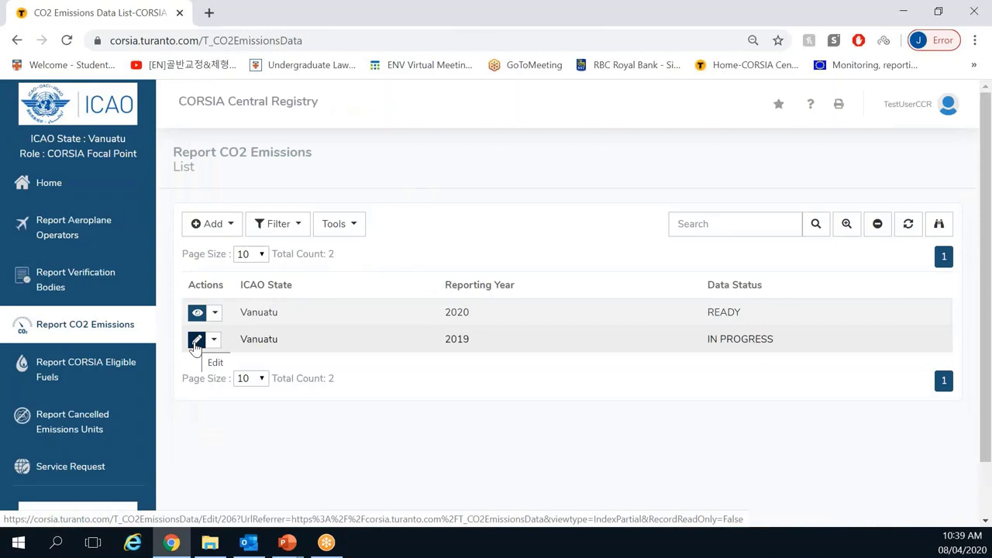
View the submitted Vanuatu 2020 report, check its lock notice and details, and return to the CO2 emissions report list
left_click(198, 311)
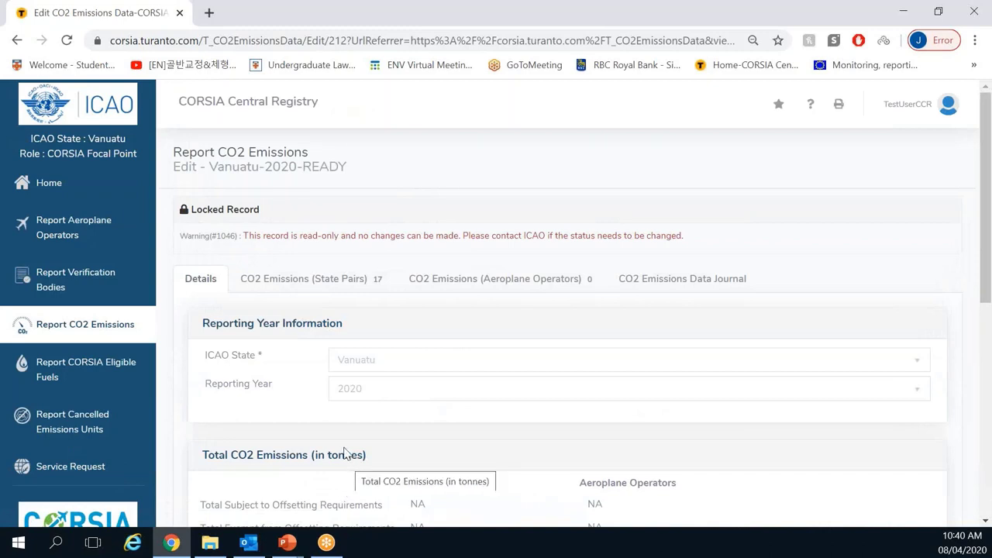
scroll(346, 442, "down", 1)
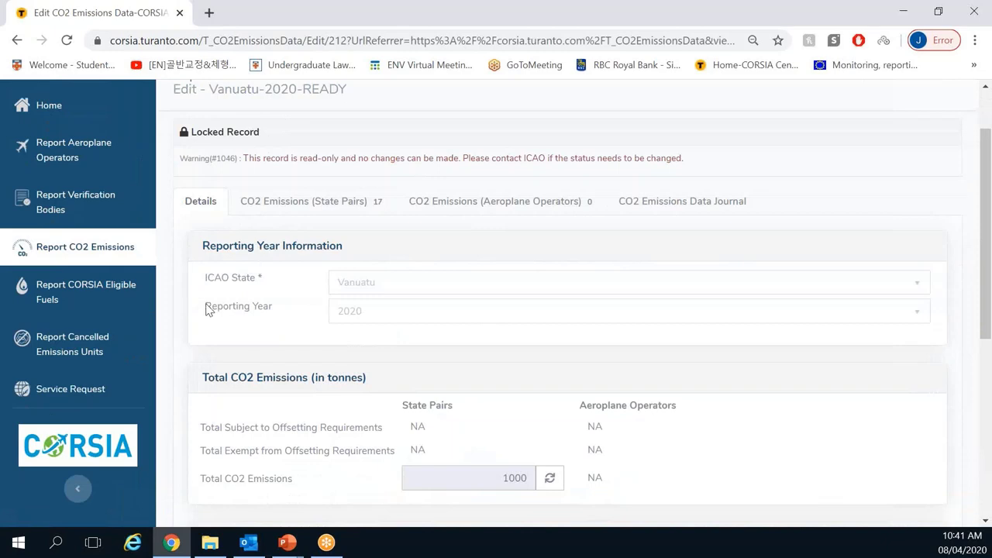
left_click(120, 247)
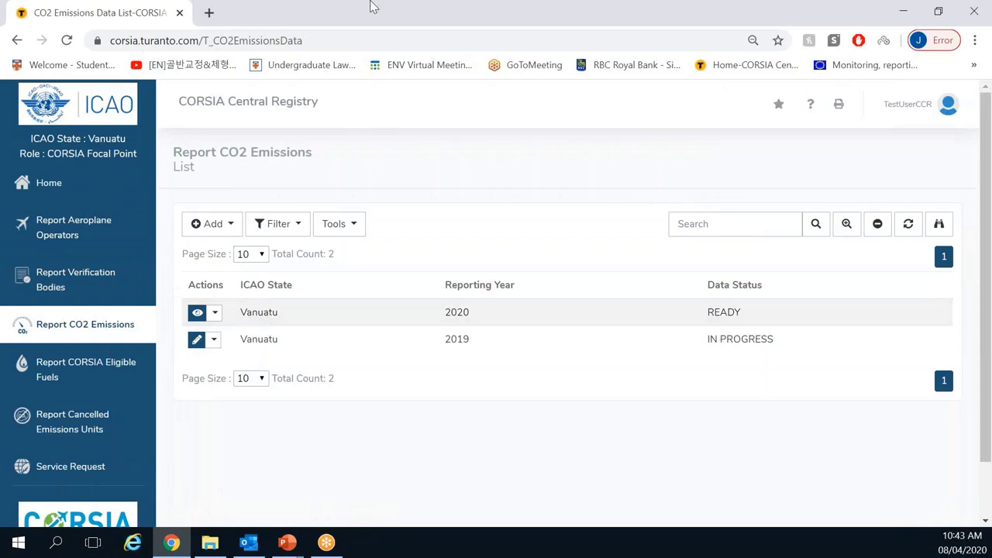
Switch to the PowerPoint presentation showing the Service Request slide
left_click(280, 229)
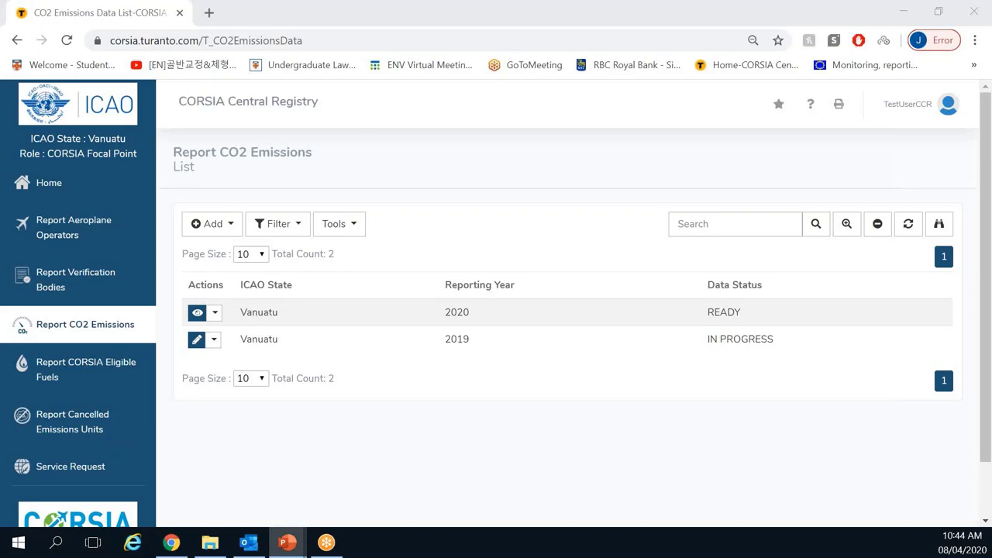
left_click(287, 542)
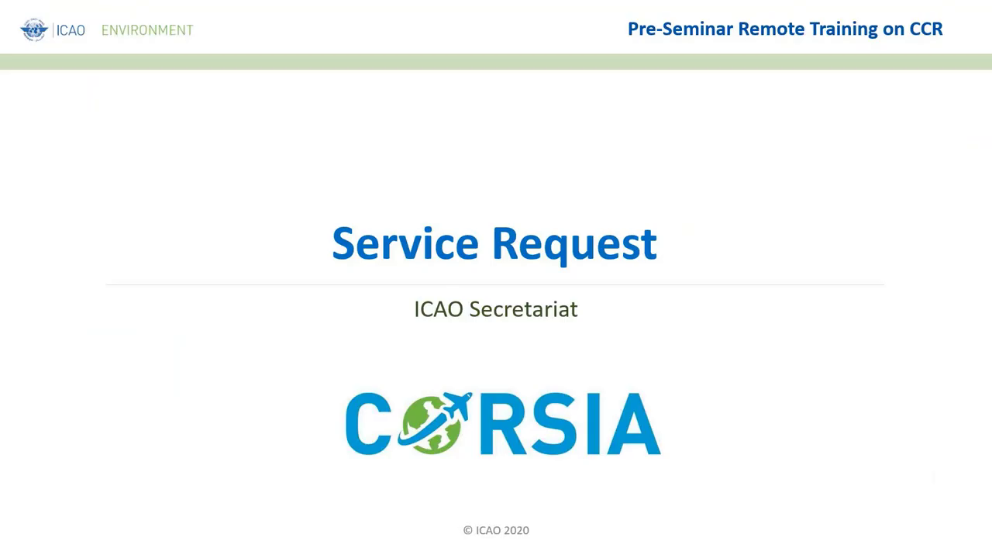